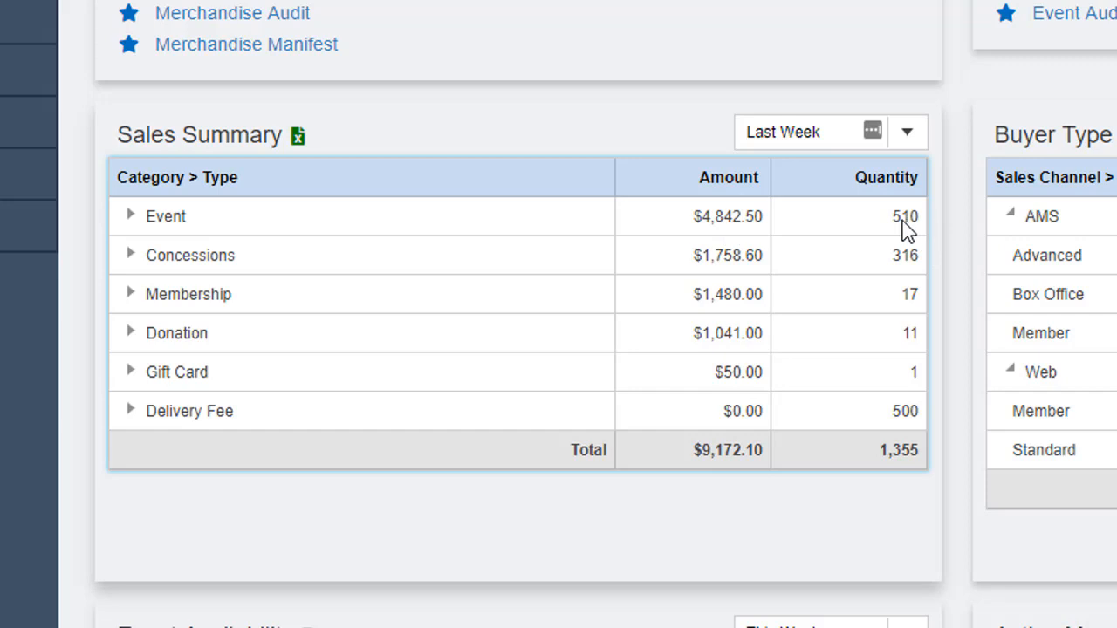
Review the Sales Summary with Event and Concessions expanded, switching its period to This Month and back to Last Week.
click(132, 217)
click(131, 295)
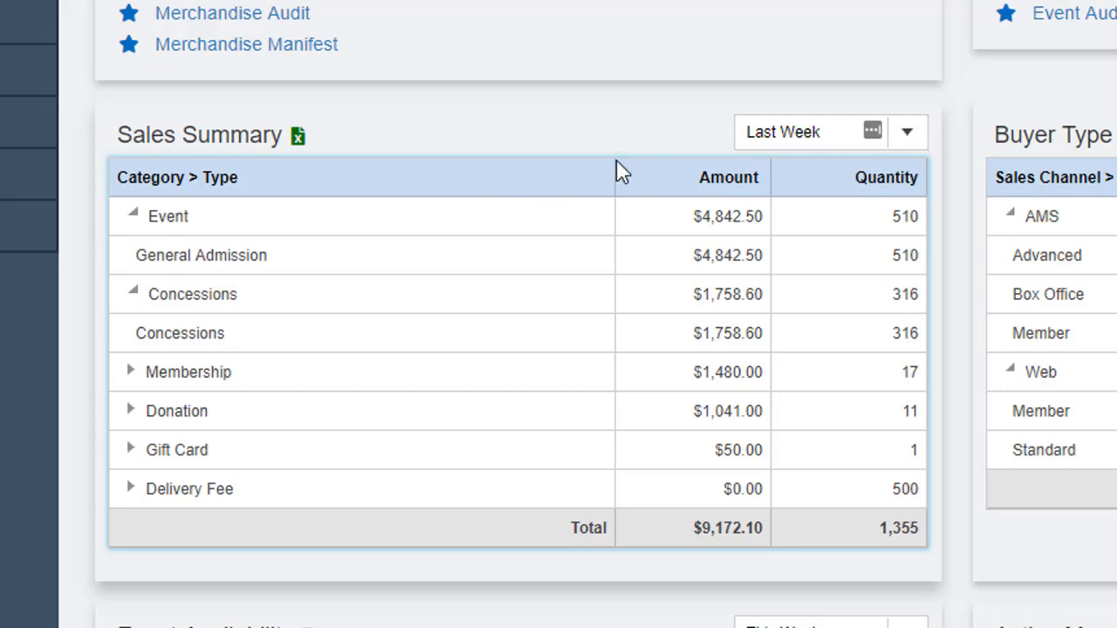
click(908, 132)
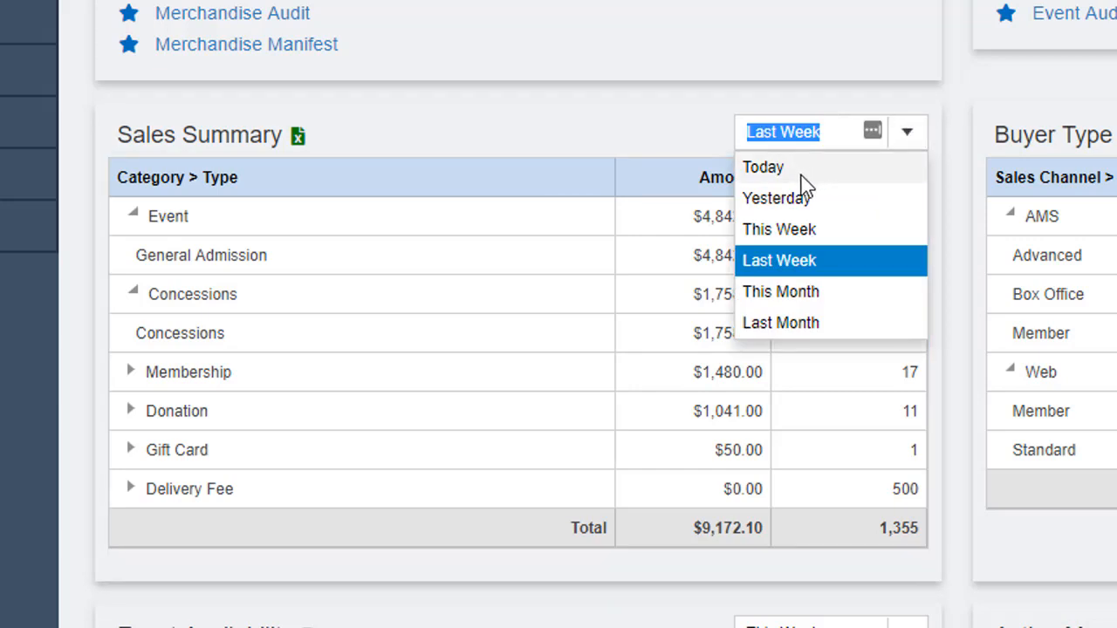
click(812, 297)
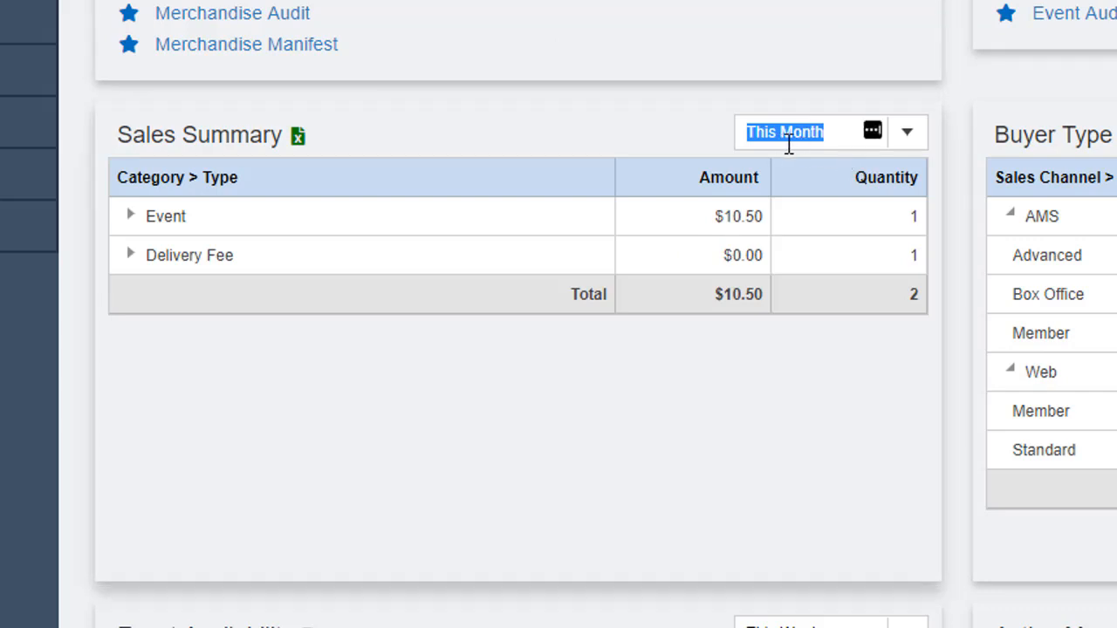
click(907, 133)
click(793, 264)
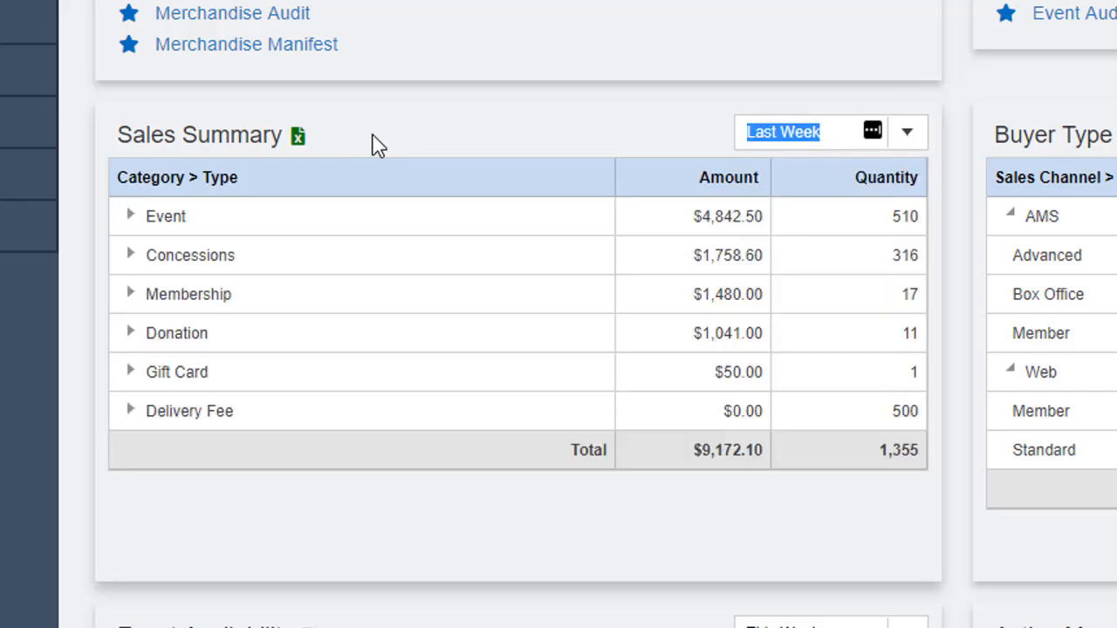
Export the Sales Summary to Excel, review the expanded Event and Concessions groups, and close the workbook.
click(298, 137)
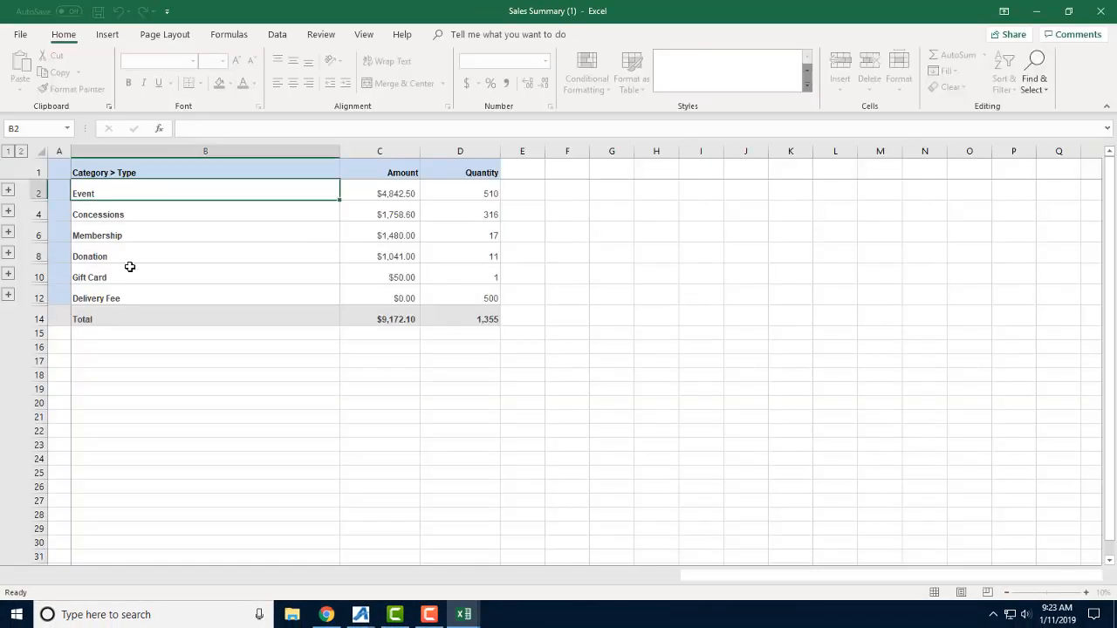
click(8, 190)
click(9, 233)
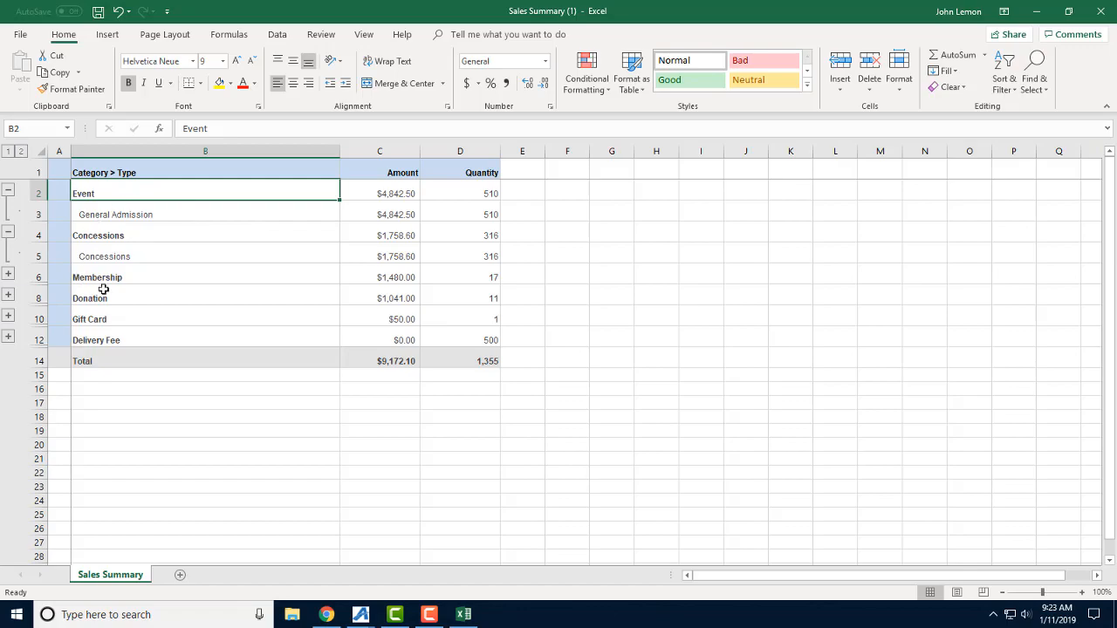
key(alt+F4)
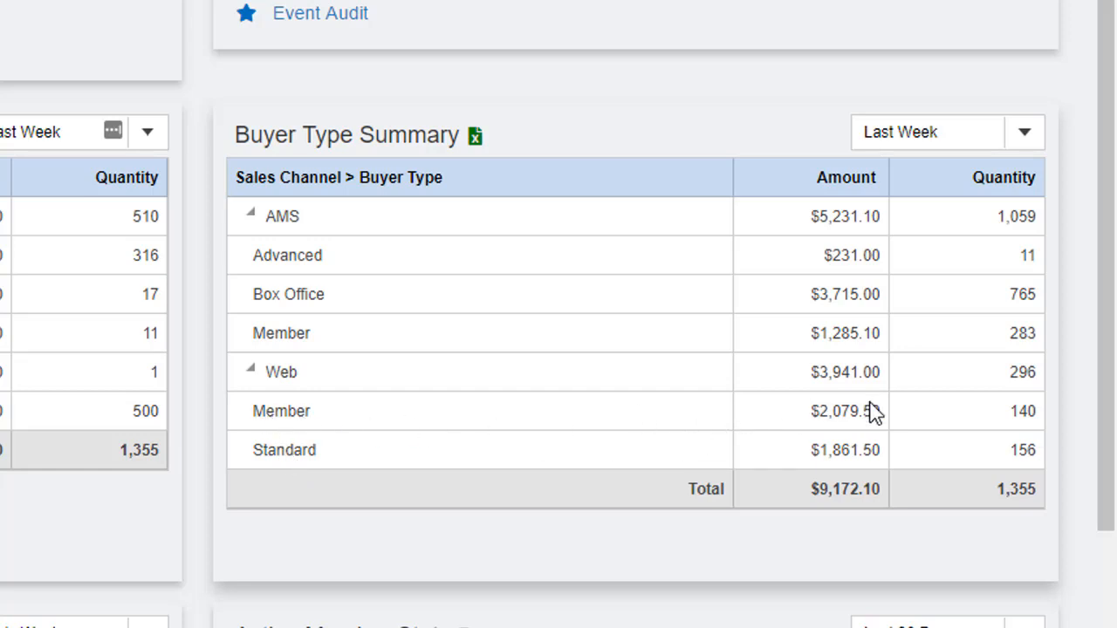
Set the Event Availability period to Today.
scroll(312, 279, down, 5)
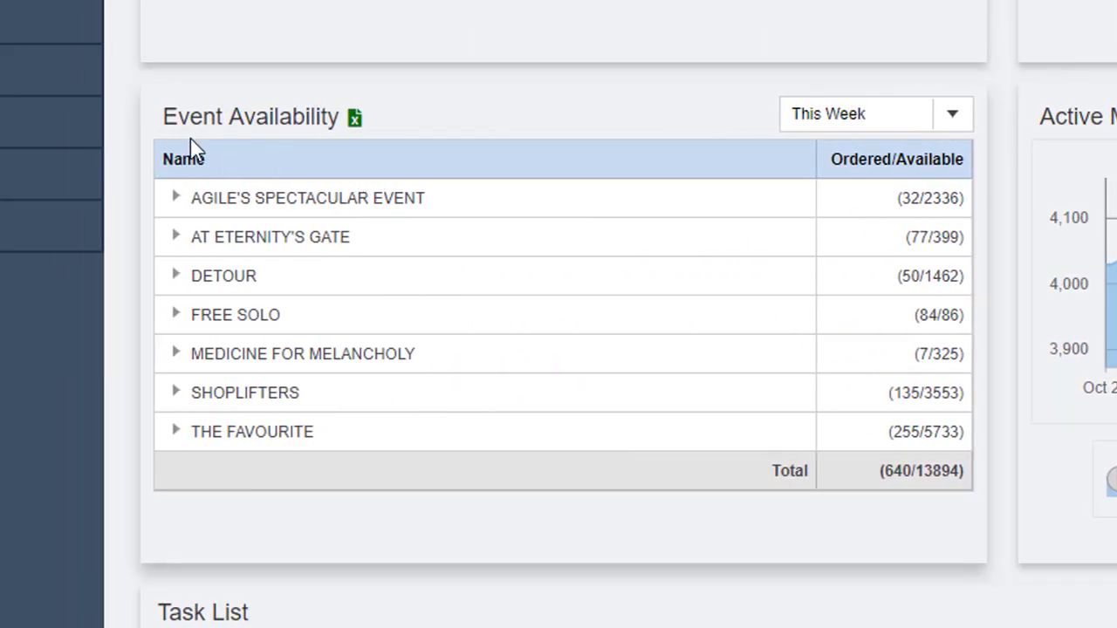
click(944, 115)
click(928, 86)
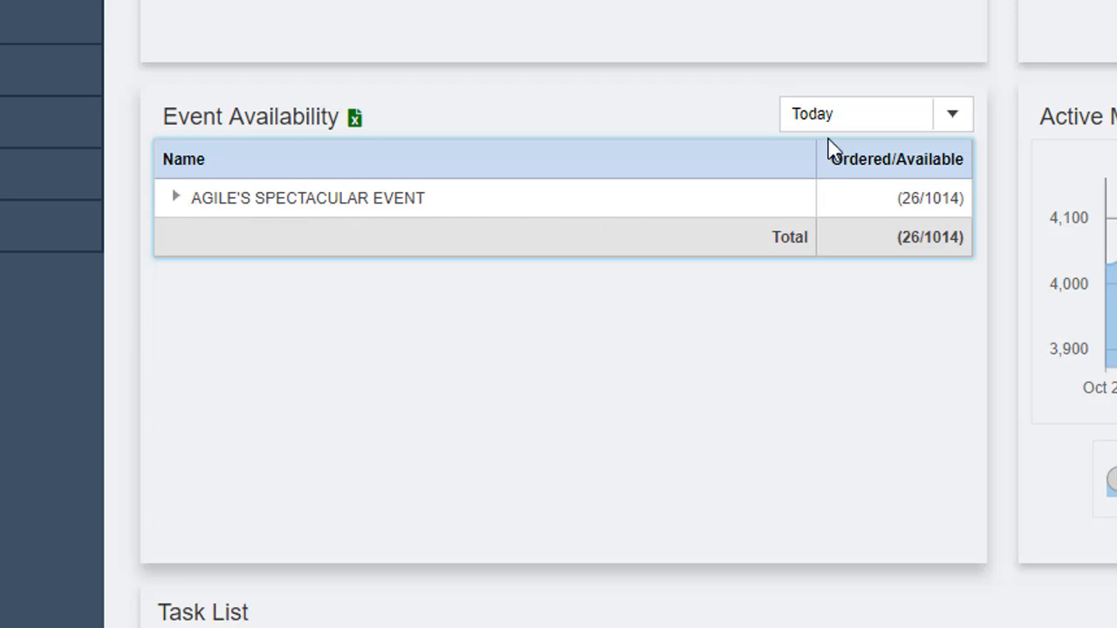
Expand AGILE'S SPECTACULAR EVENT down to the Screening Room 1 showings and open the Fri Jan 11 2019 12:00 P showing for editing.
click(178, 199)
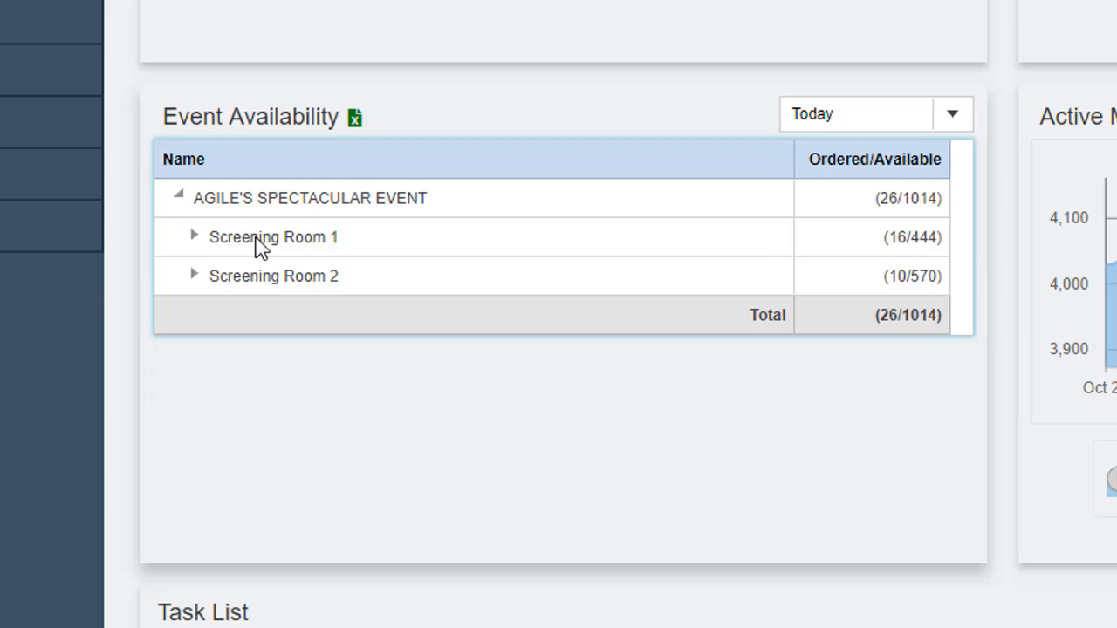
click(194, 239)
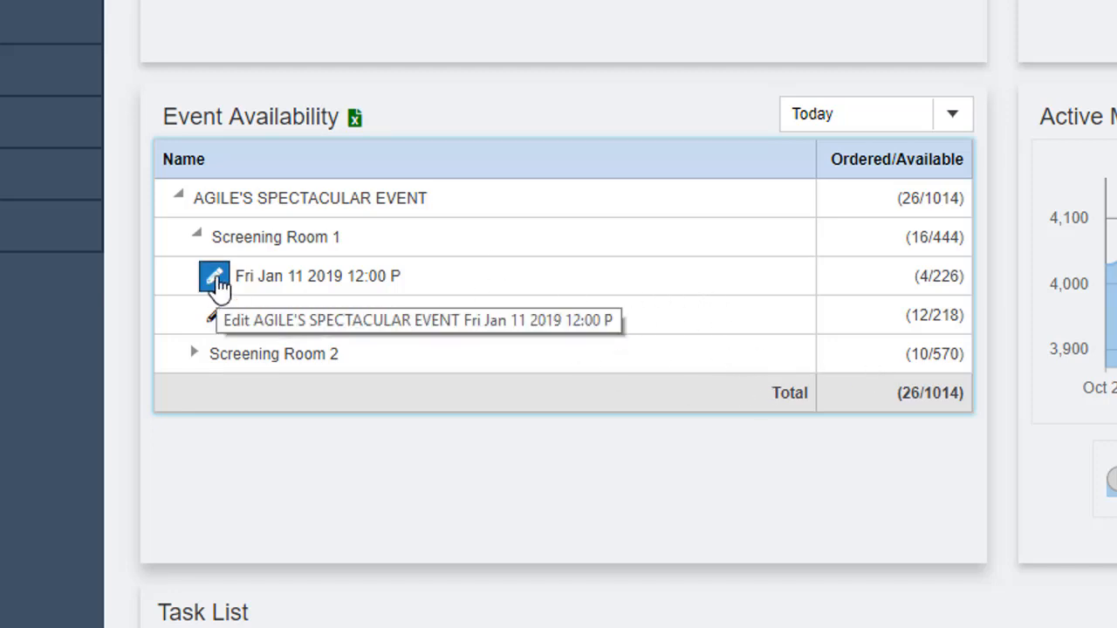
click(214, 278)
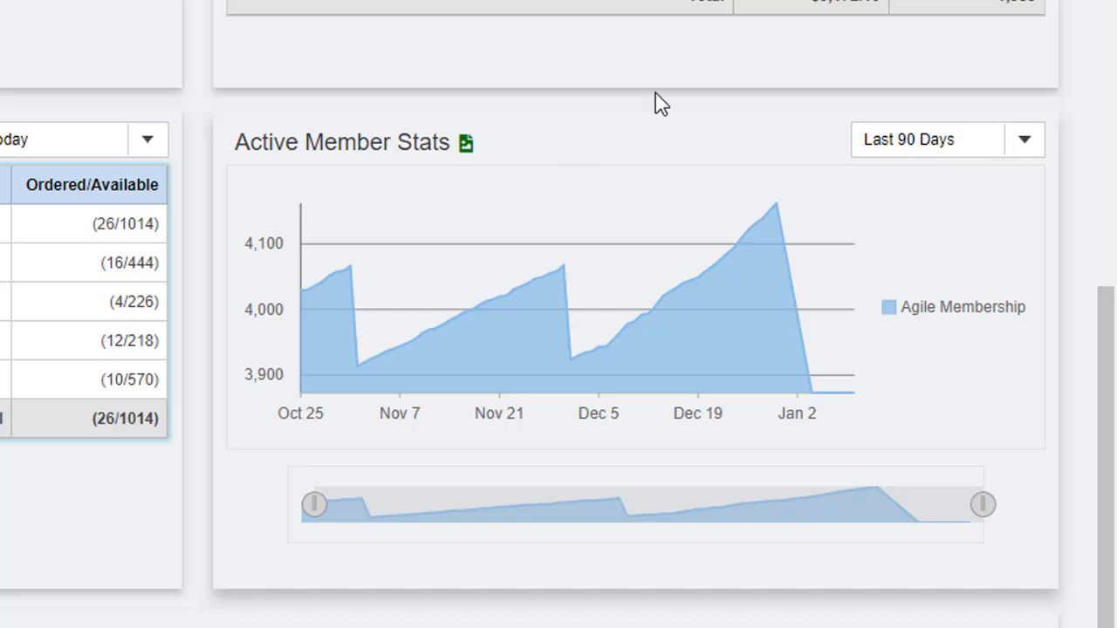
Narrow the date range of the Active Member Stats chart to about early November through the start of December.
click(1029, 140)
click(812, 135)
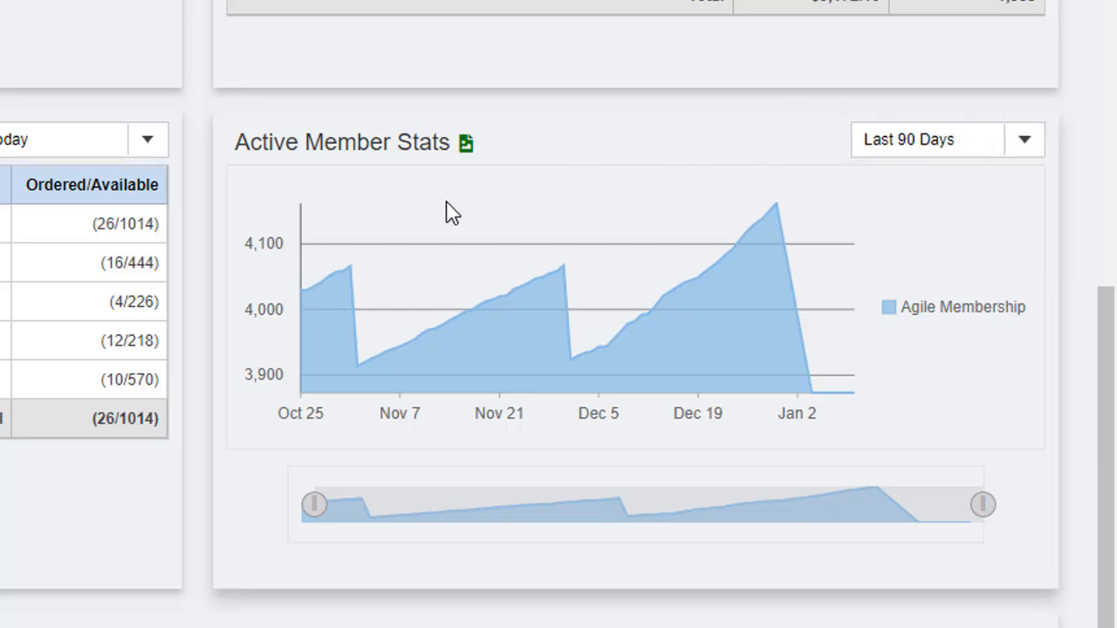
mouse_move(323, 266)
drag(313, 504, 364, 504)
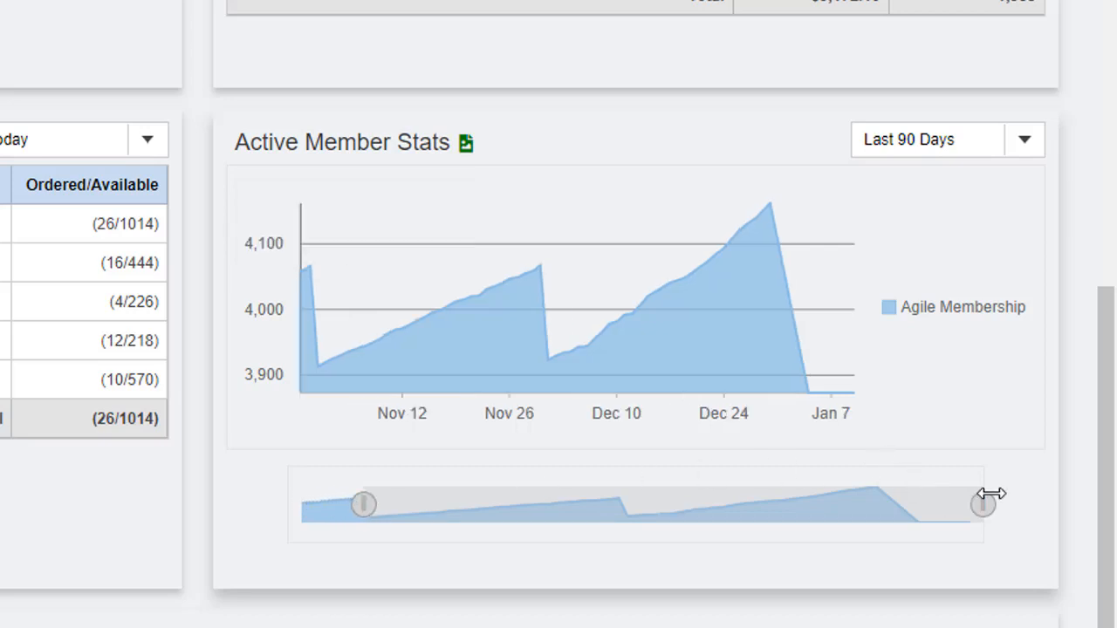
drag(982, 503, 650, 494)
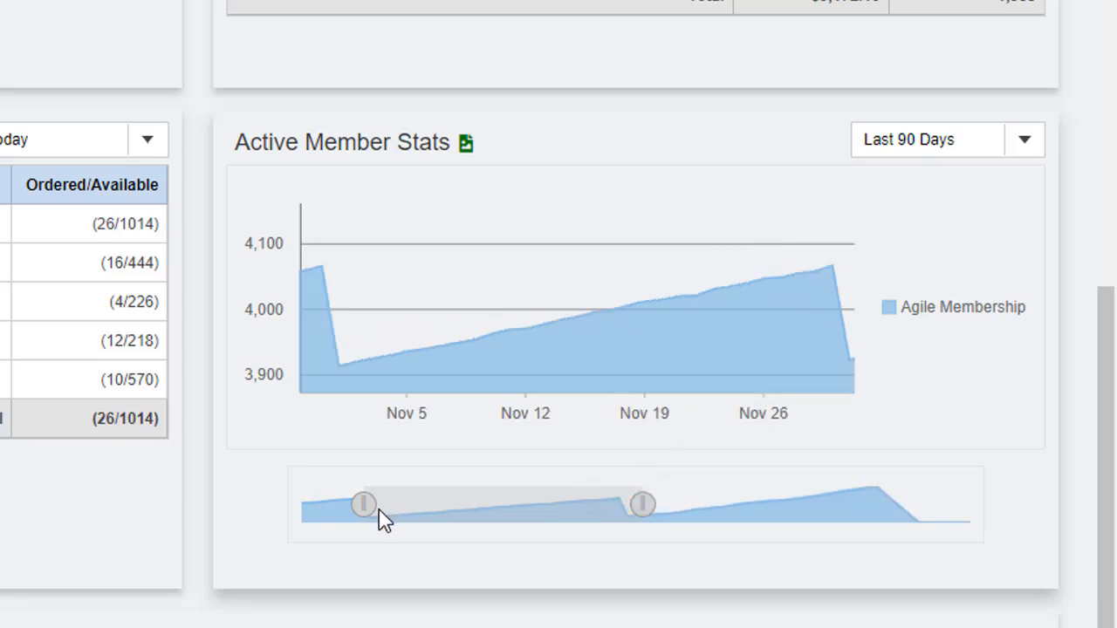
drag(365, 505, 381, 505)
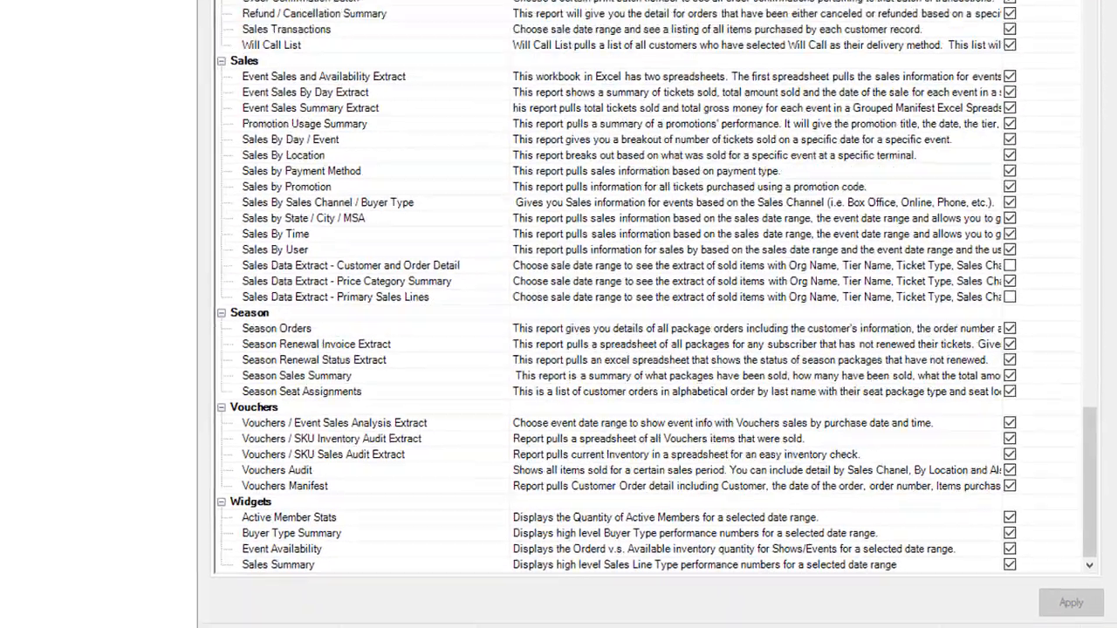
In the Administration app, allow the Active Member Stats, Buyer Type Summary, Event Availability and Sales Summary widgets for the Agile Theatre Accounting role.
click(535, 45)
click(535, 58)
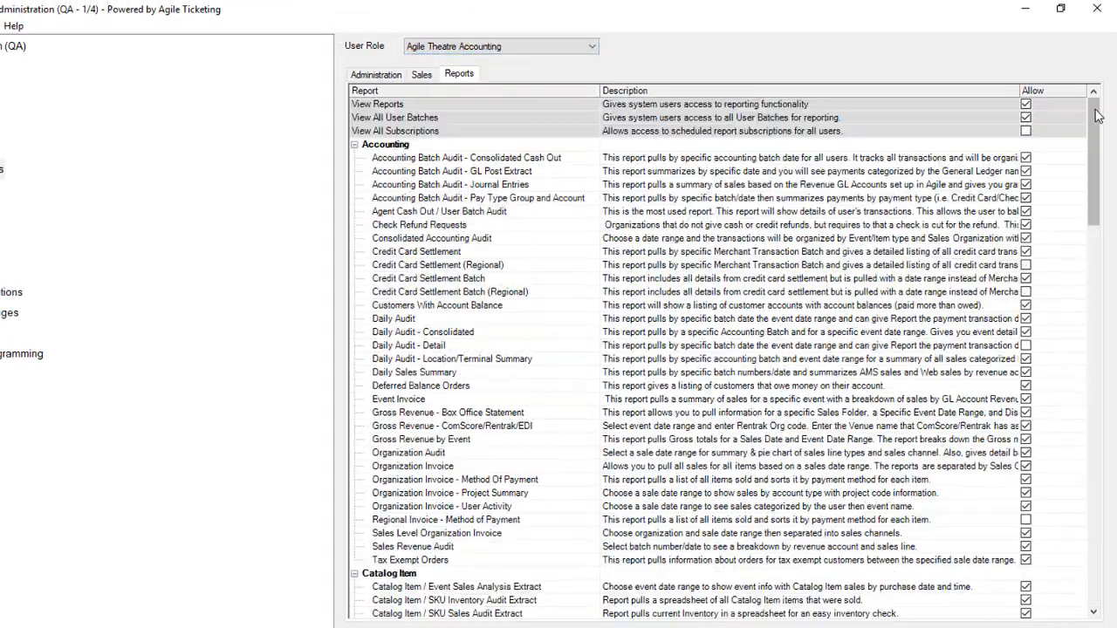
drag(1094, 144, 1090, 533)
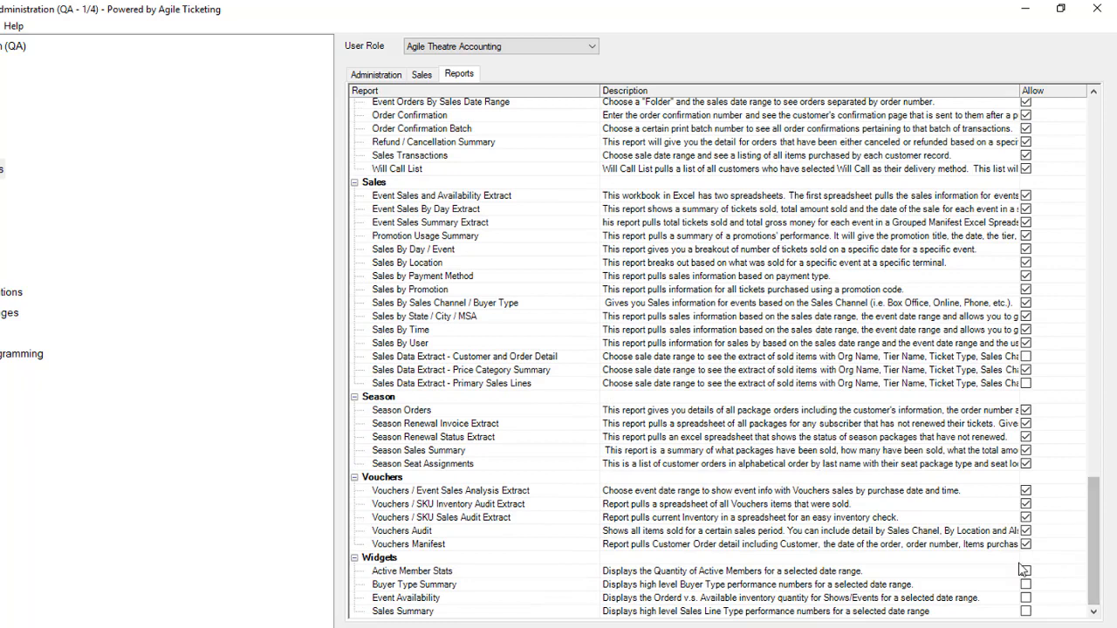
click(1025, 571)
click(1026, 585)
click(1025, 598)
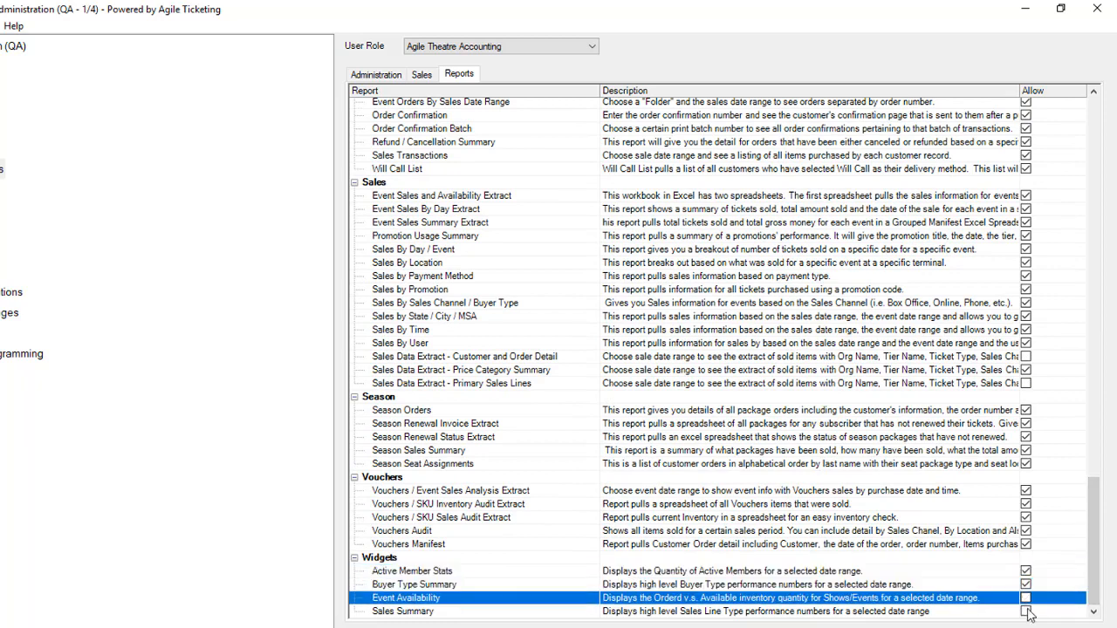
click(1025, 611)
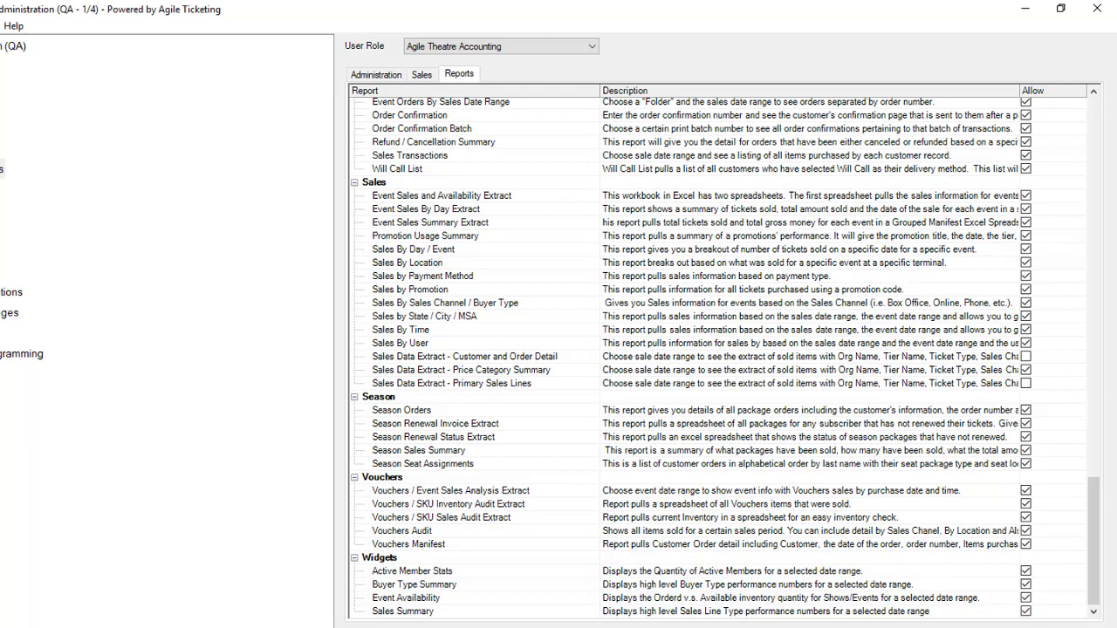
Allow the Event Availability widget for the Agile Theatre Box Office user role.
click(591, 47)
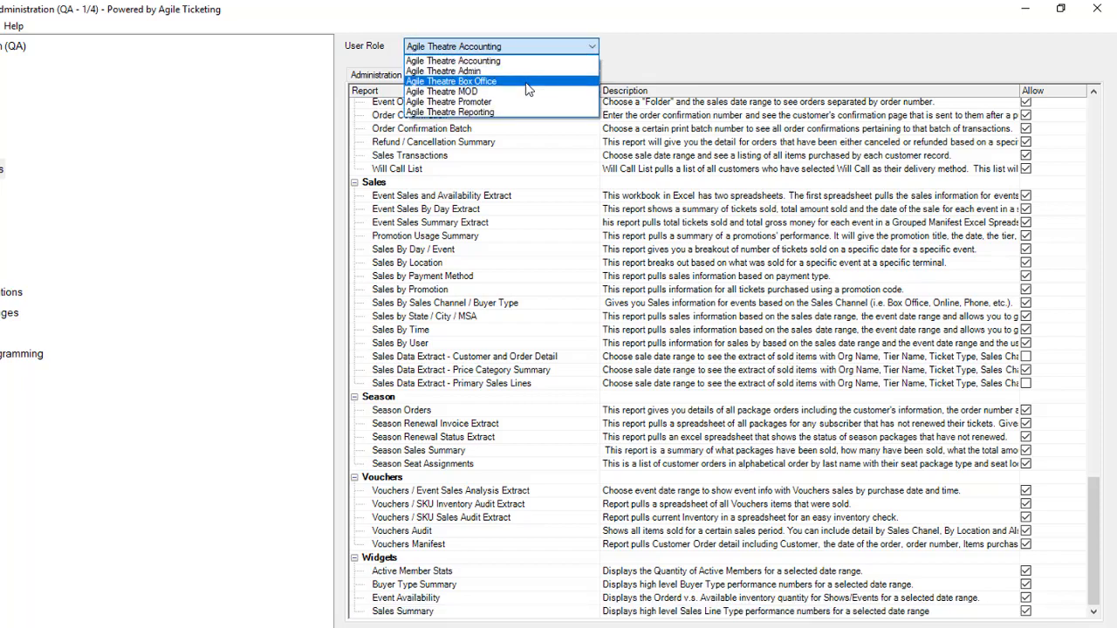
click(451, 81)
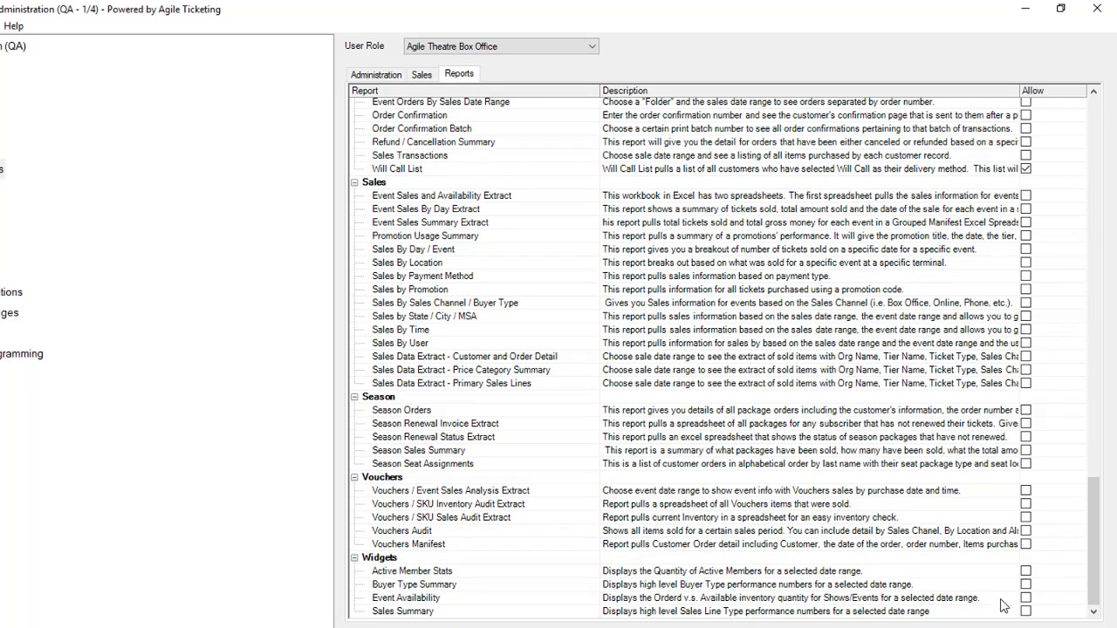
click(1026, 598)
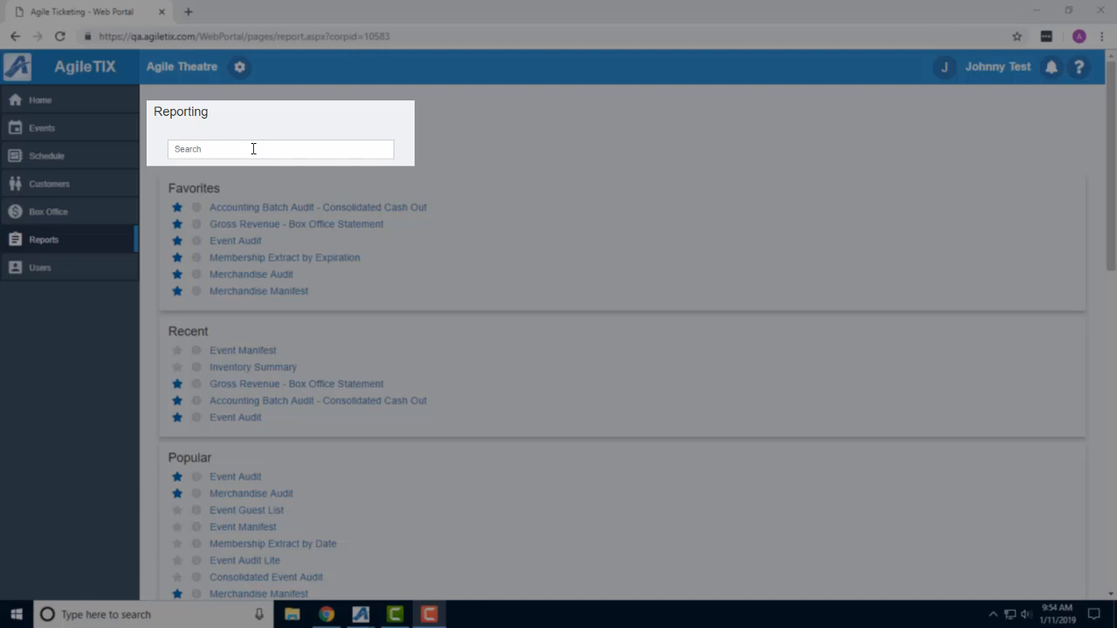
In the AgileTIX web portal, search the reports for "distributor" and view the information on the favorite Gross Revenue - Box Office Statement report.
click(253, 148)
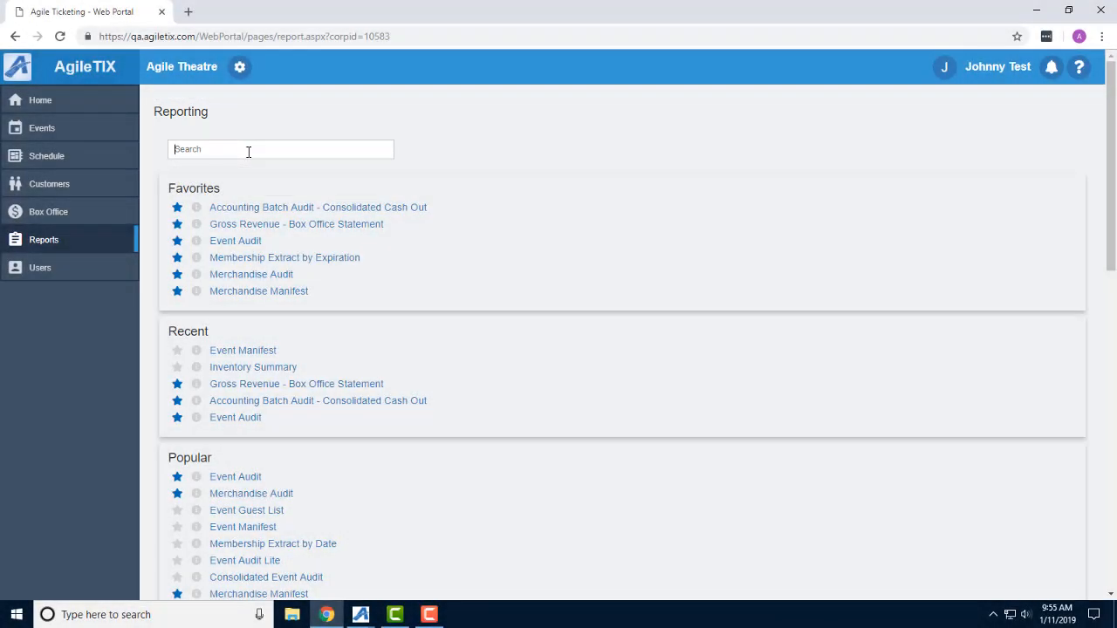
text(distributor)
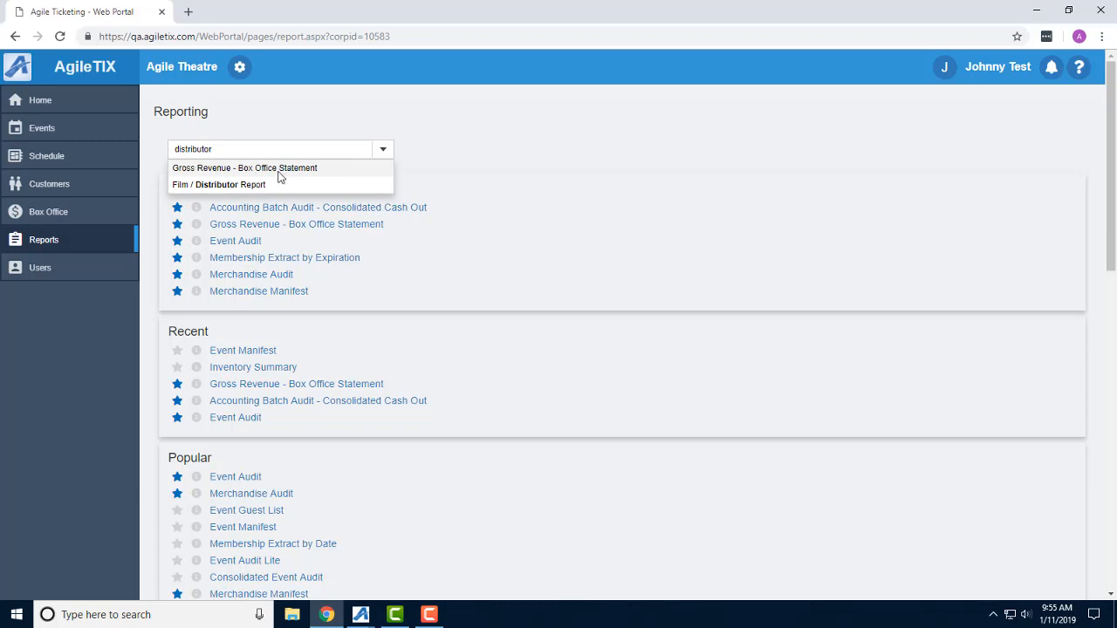
click(500, 140)
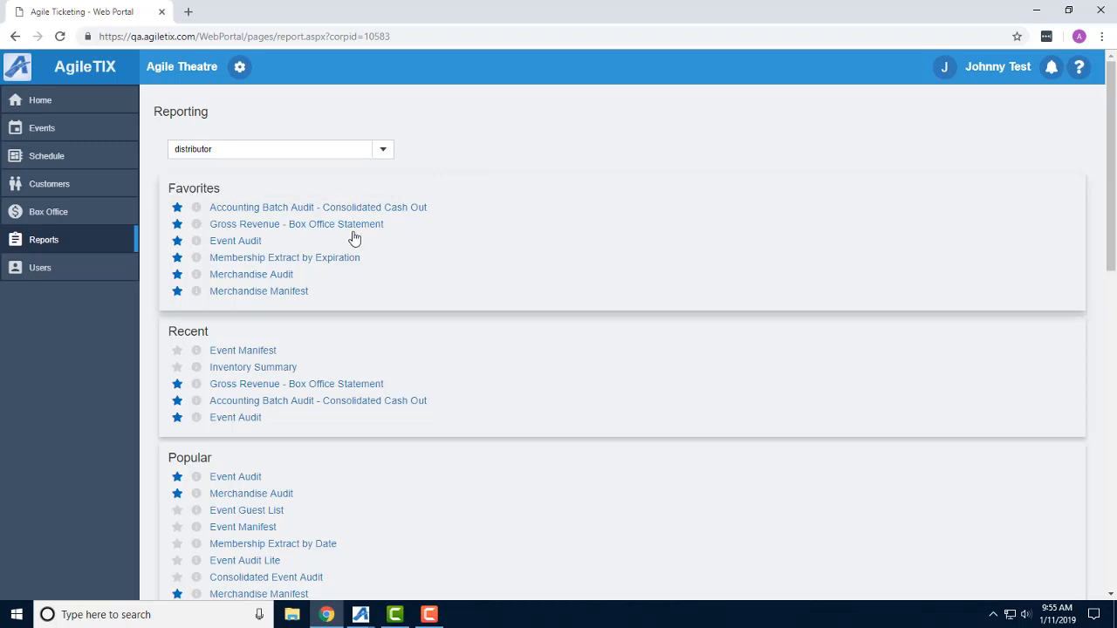
click(197, 225)
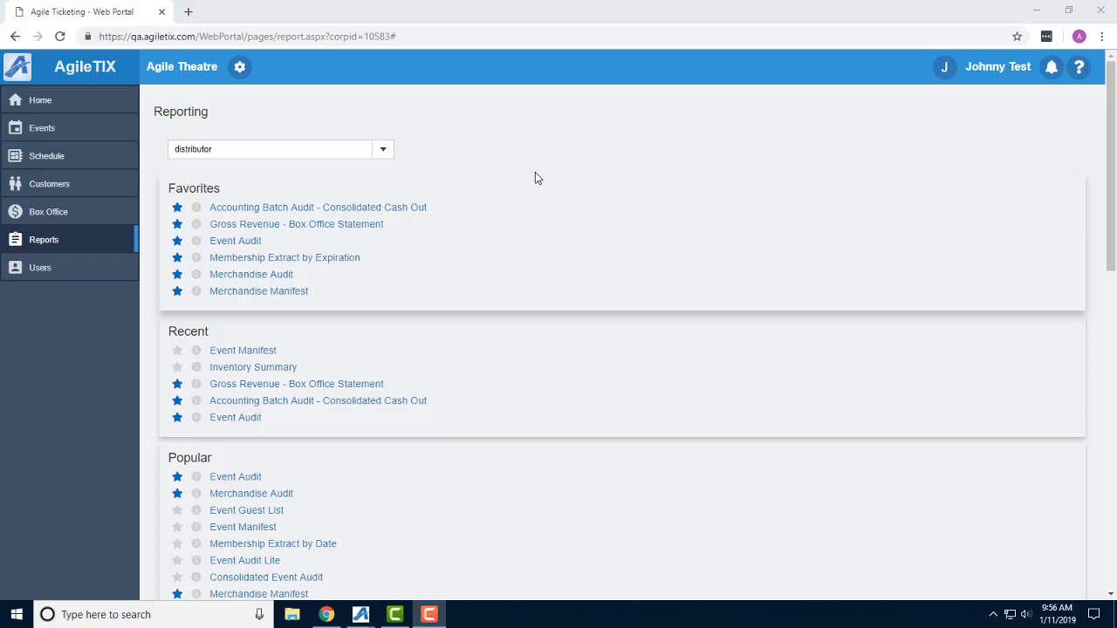
Examine the reports in the Concessions and Merchandise categories, collapsing each category after viewing it.
scroll(160, 170, down, 3)
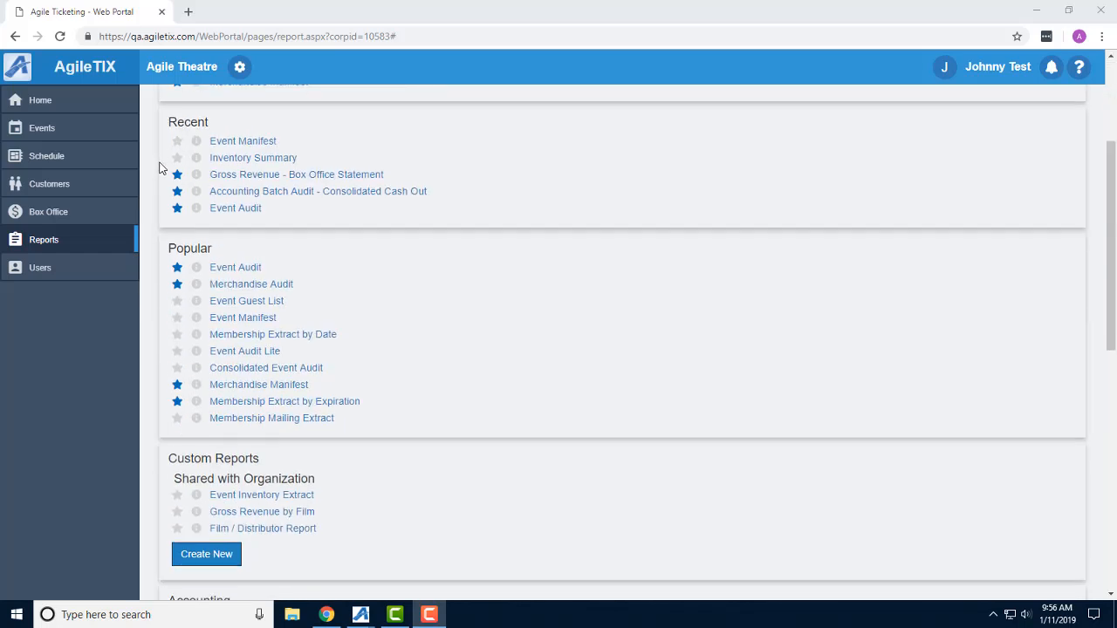
scroll(160, 166, down, 5)
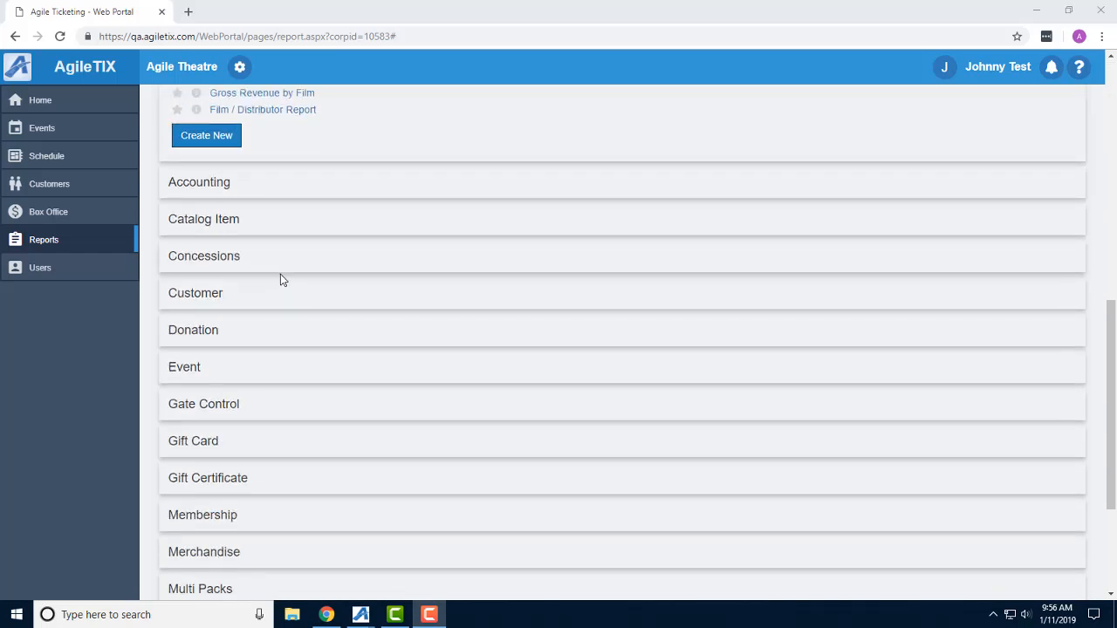
click(233, 261)
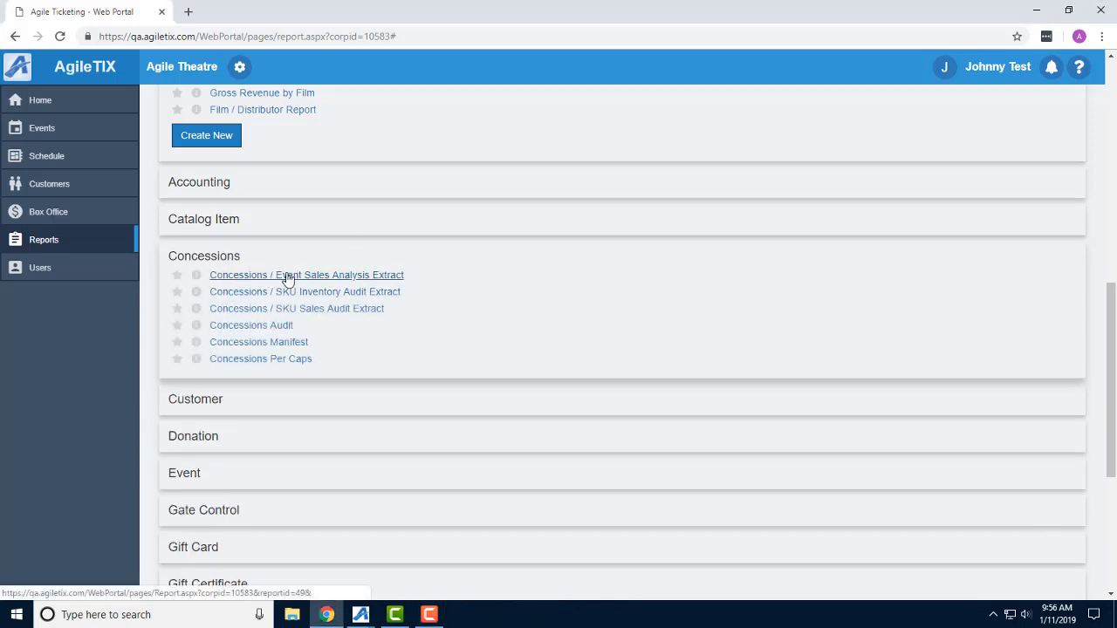
click(230, 258)
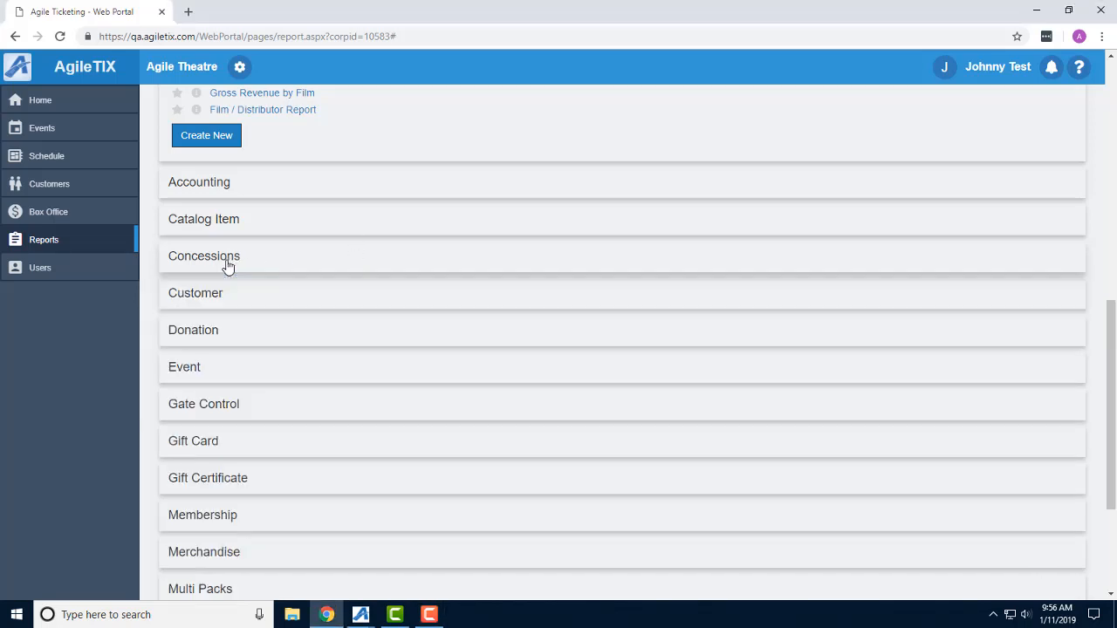
click(216, 556)
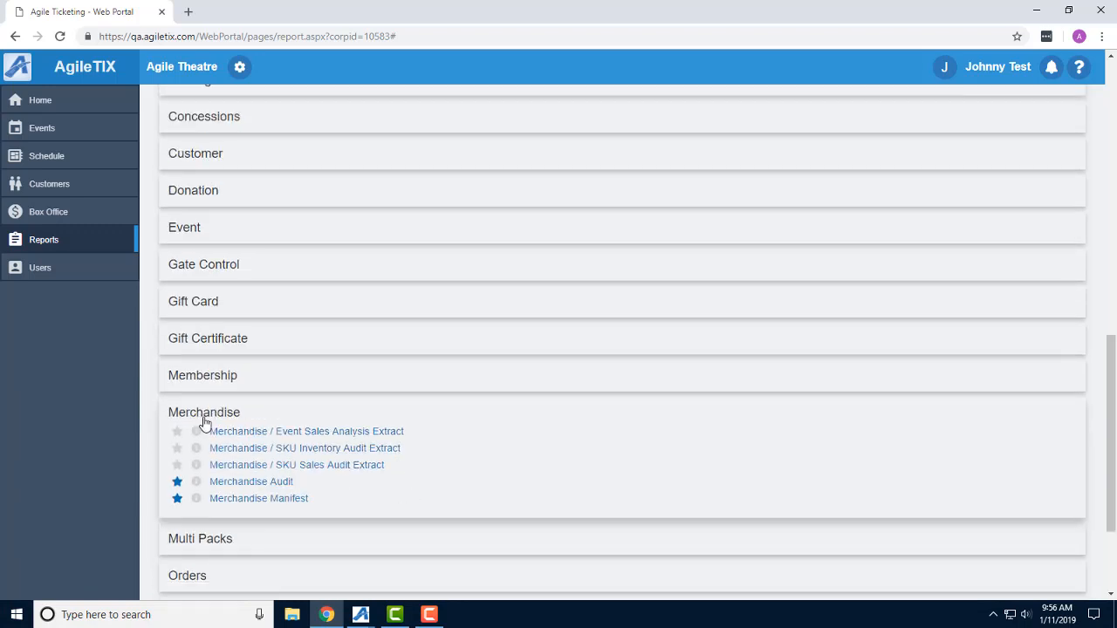
click(205, 419)
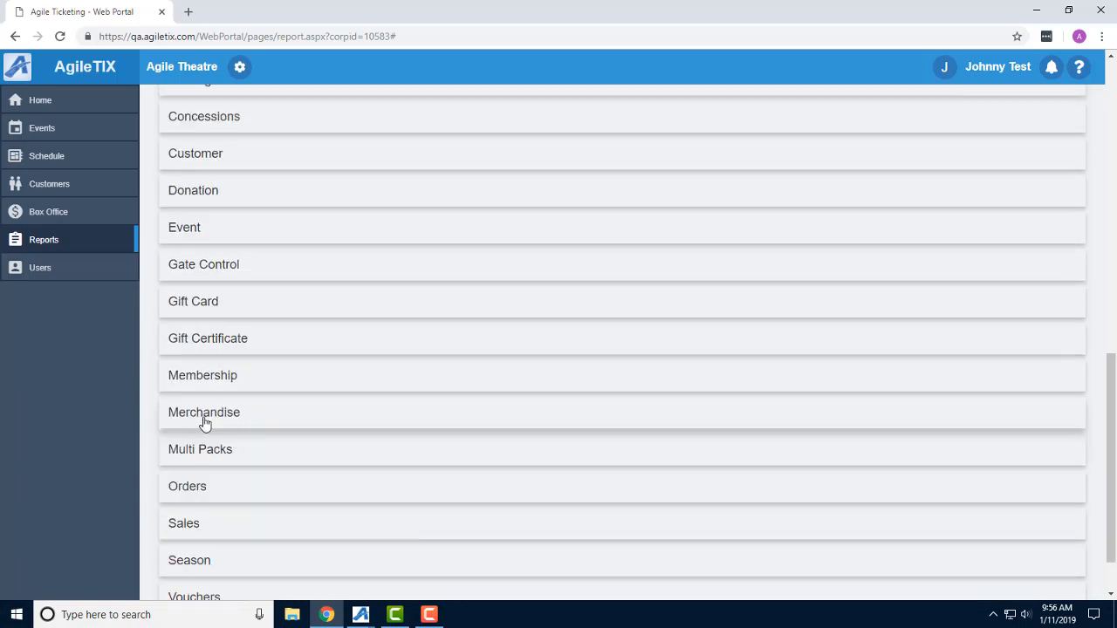
Expand the Event report category and open the Event Manifest report.
click(209, 236)
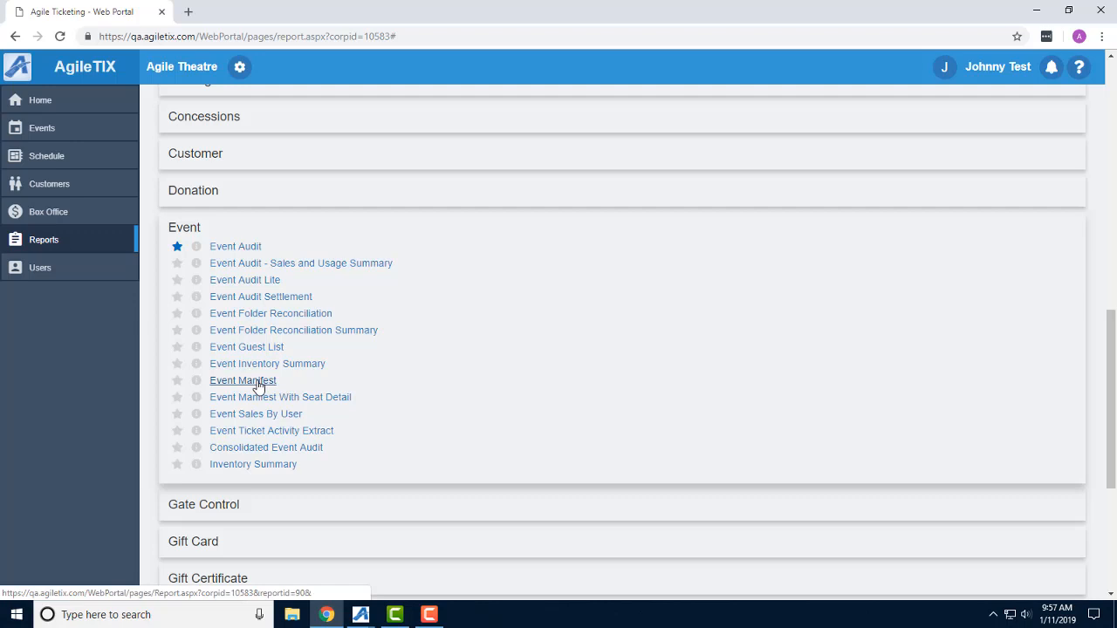
click(259, 384)
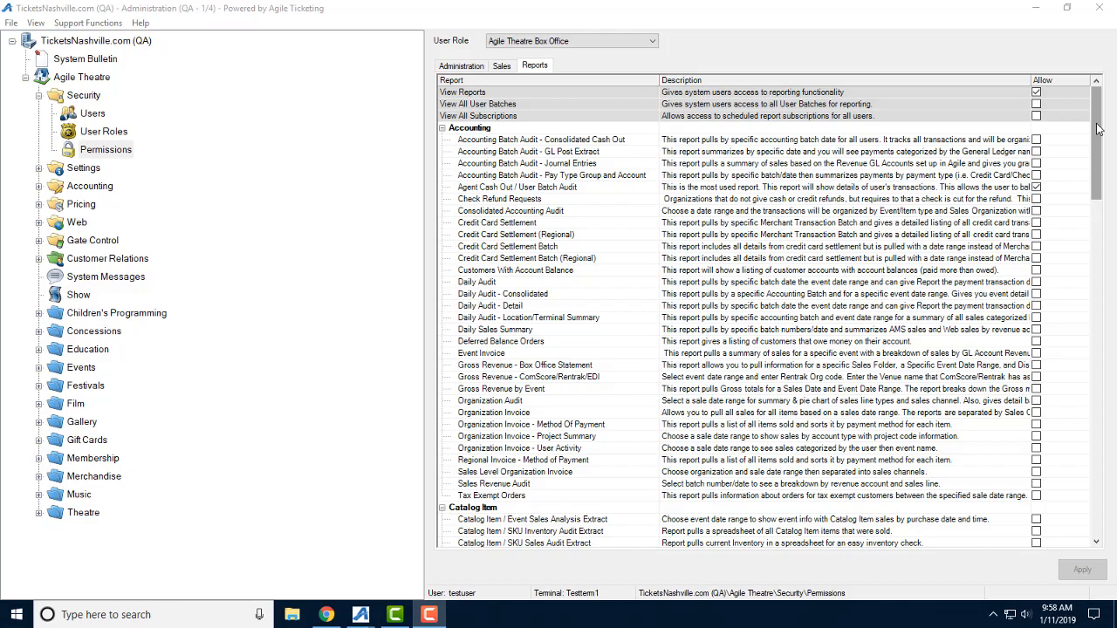
Look through the report permissions for the Agile Theatre Box Office user role in the Administration application.
drag(1098, 129, 1098, 198)
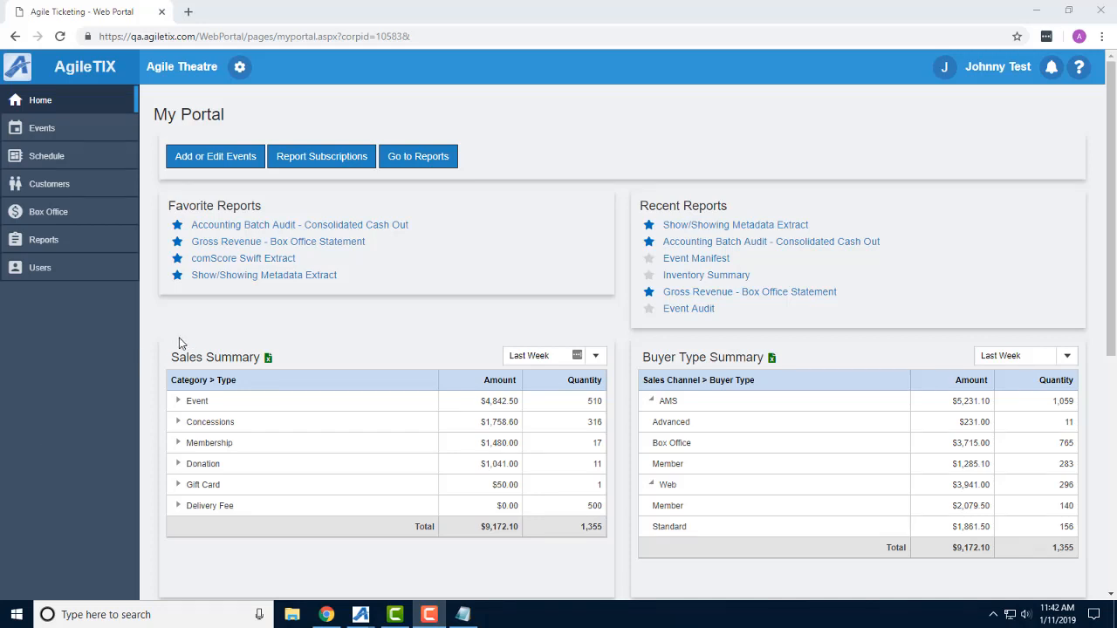
In the web portal, open the favorite Accounting Batch Audit - Consolidated Cash Out report and choose the Dec 24 2018 (Mon) 7:00:01 AM accounting batch.
click(342, 228)
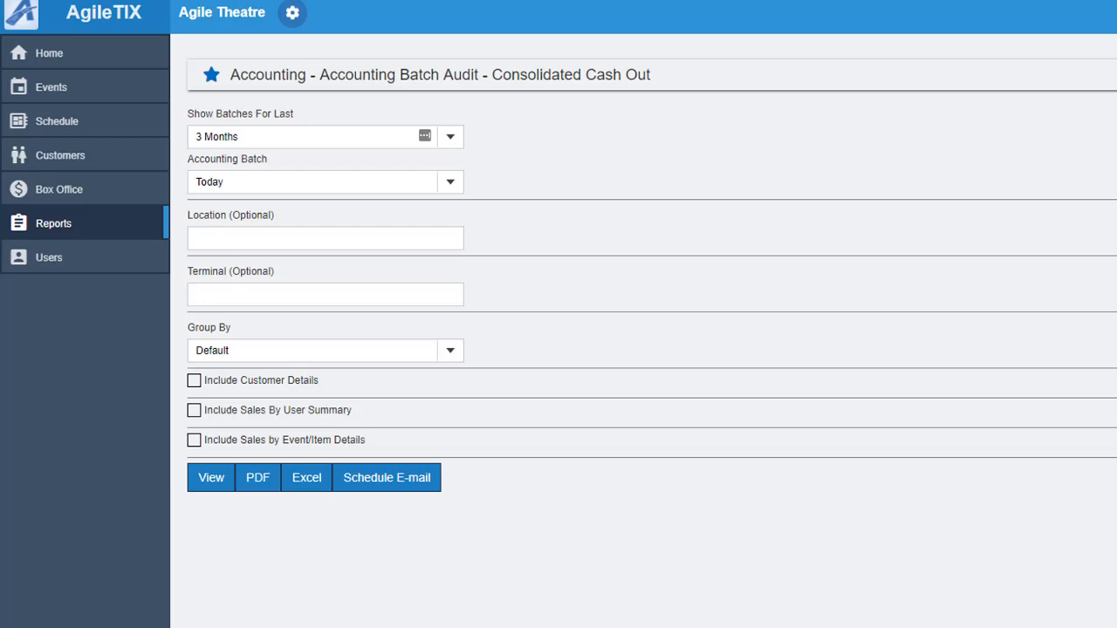
click(452, 191)
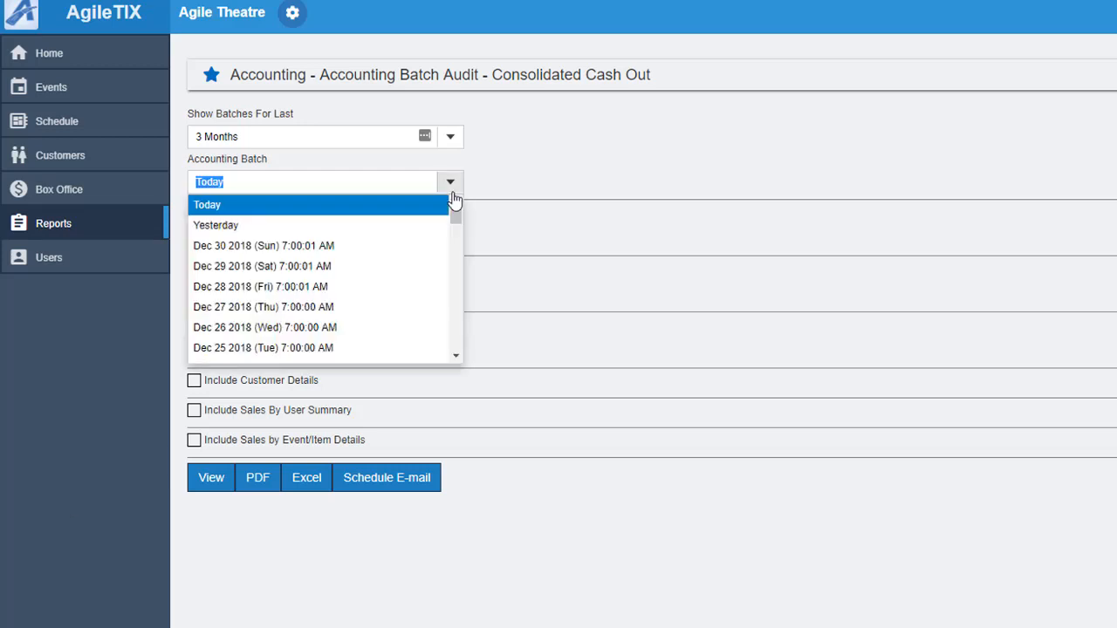
click(454, 357)
click(400, 339)
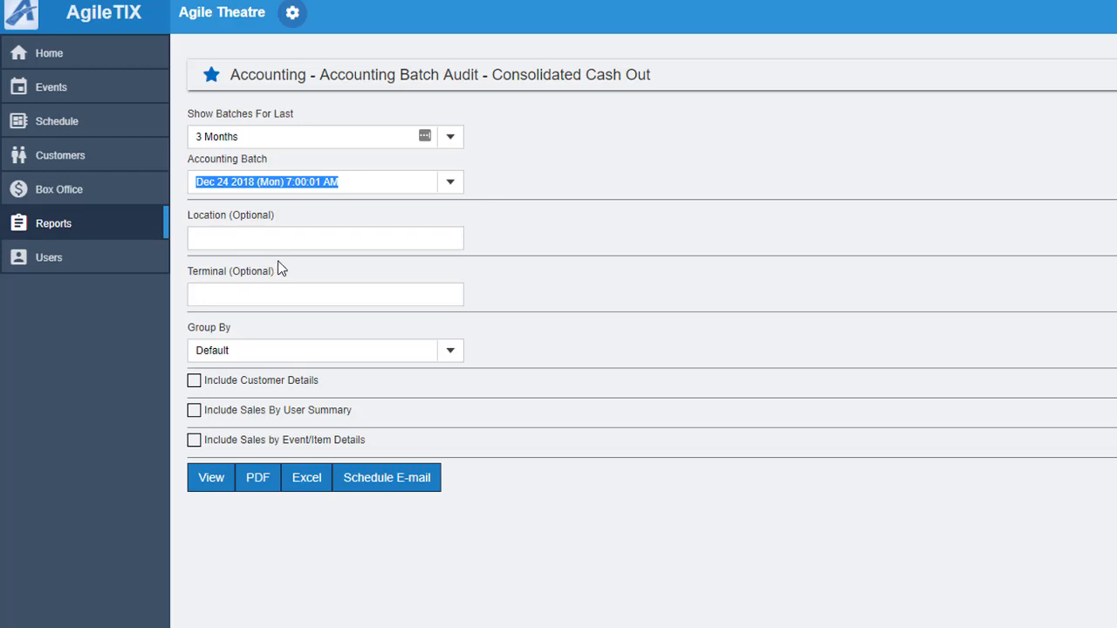
Leave the optional location and terminal filters empty and group the report by Location.
click(235, 241)
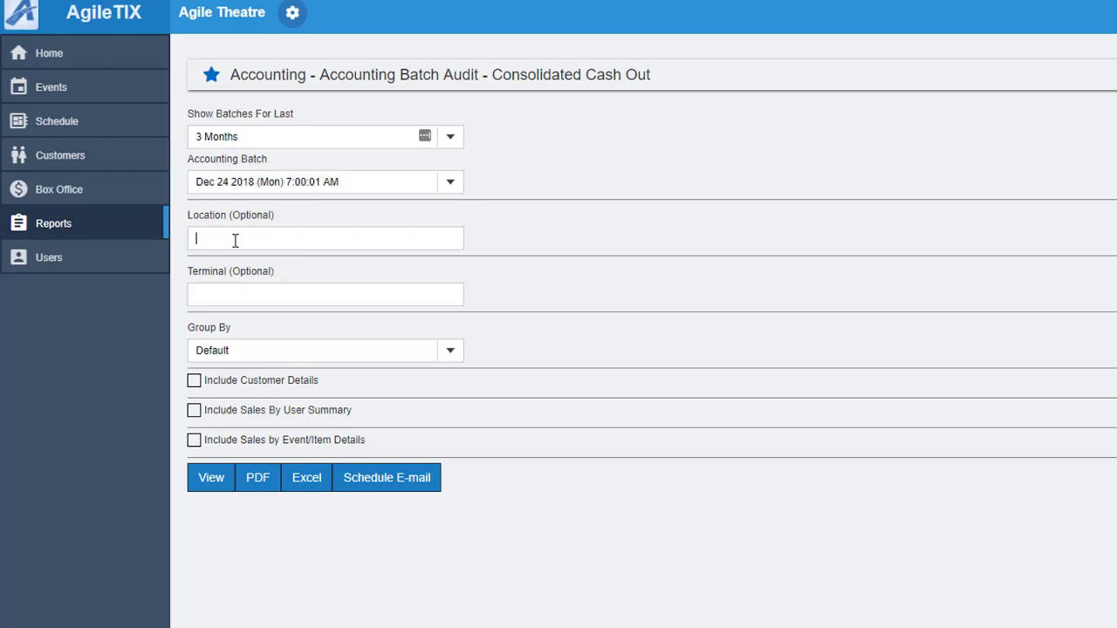
click(220, 295)
click(456, 358)
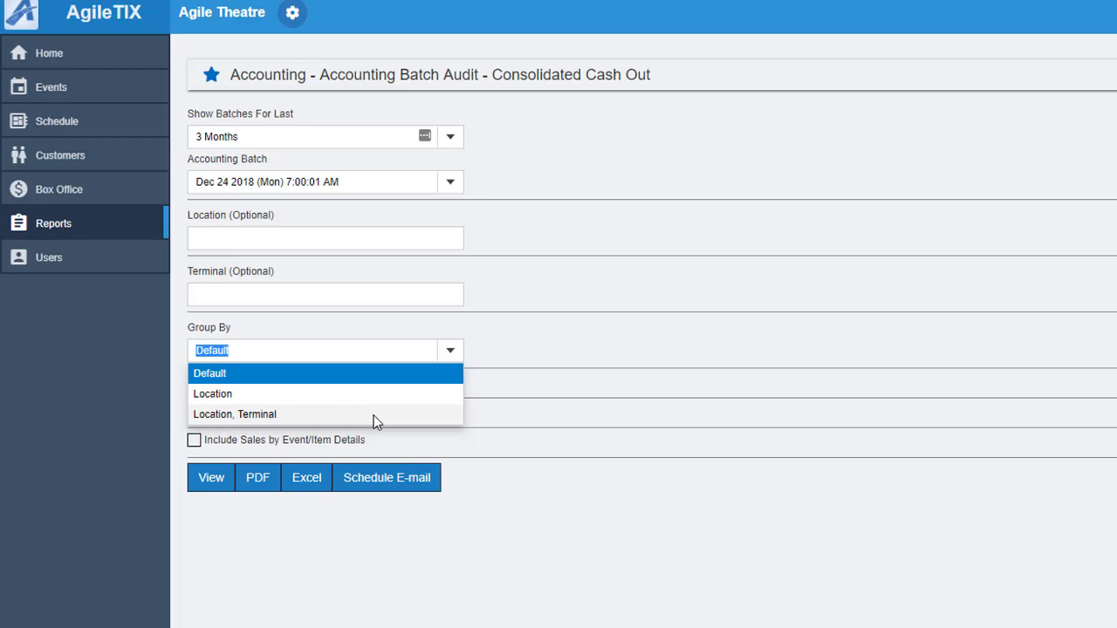
click(292, 393)
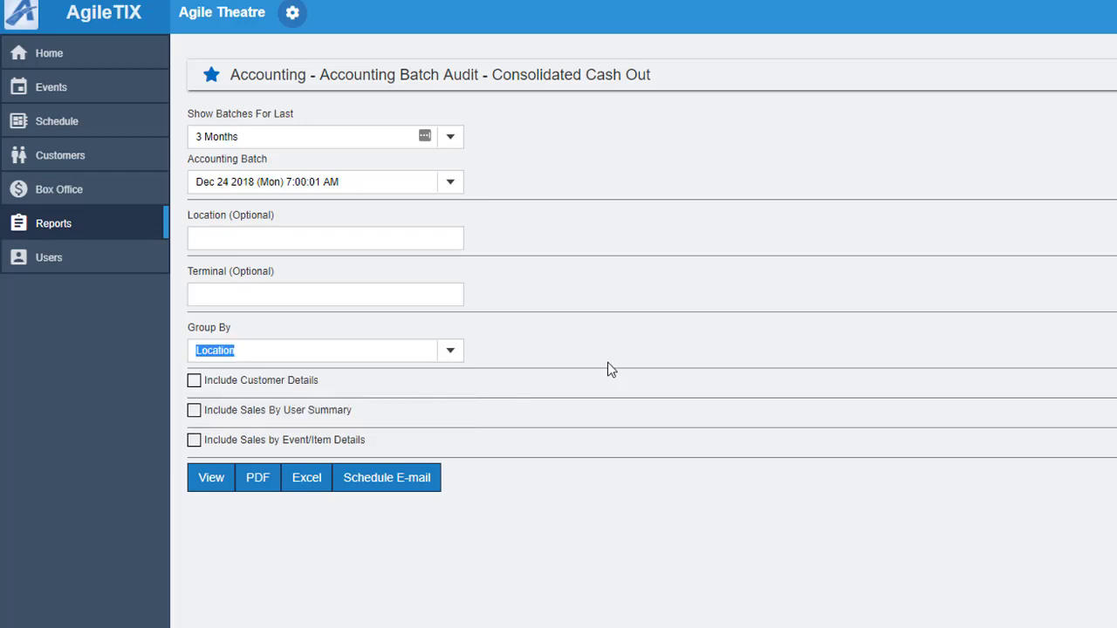
Include customer details for Donation and Membership and sales by event/item details for Rental, and view the report.
click(255, 384)
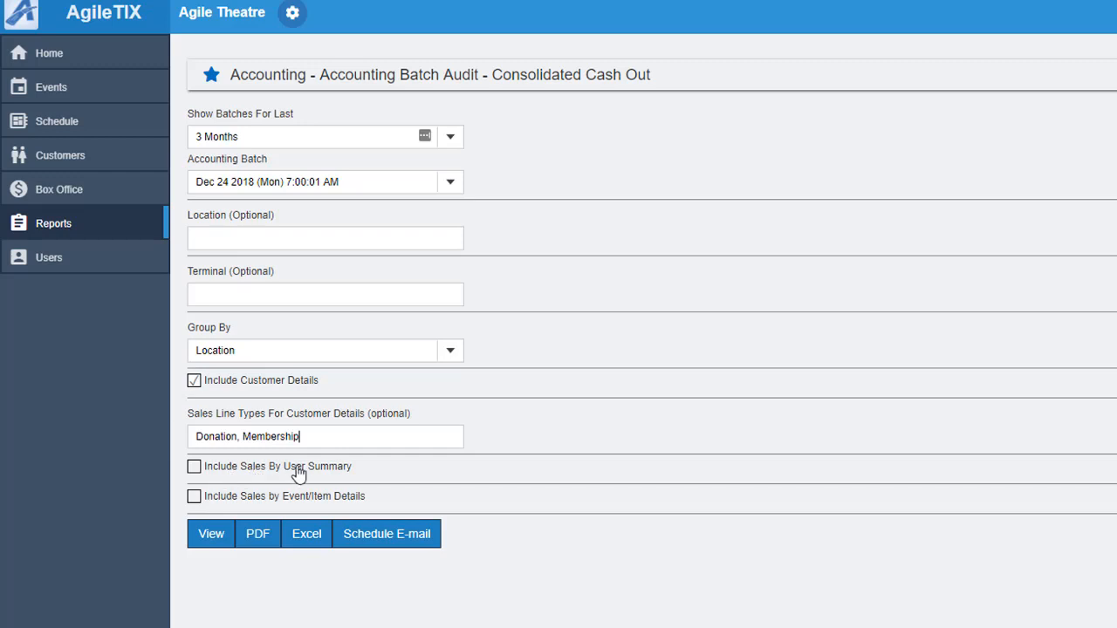
click(233, 500)
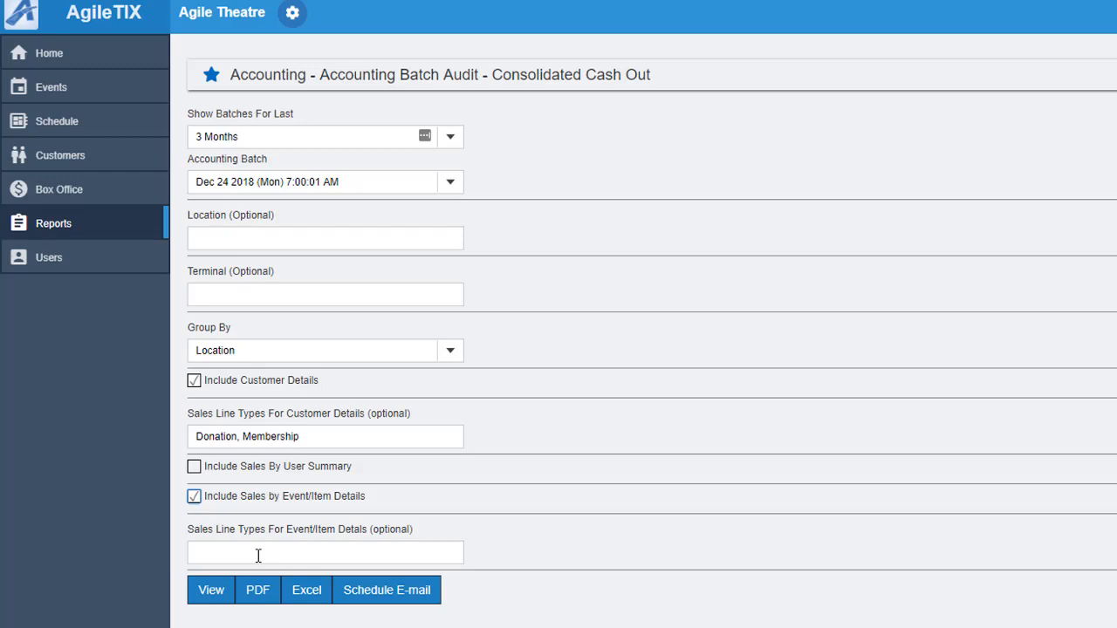
click(259, 556)
text(Rental)
click(206, 591)
Examine the cash out report's Box Office and Internet location sections, donation and membership customer details, and Sales by Event / Item (Rental) heading.
scroll(500, 406, down, 5)
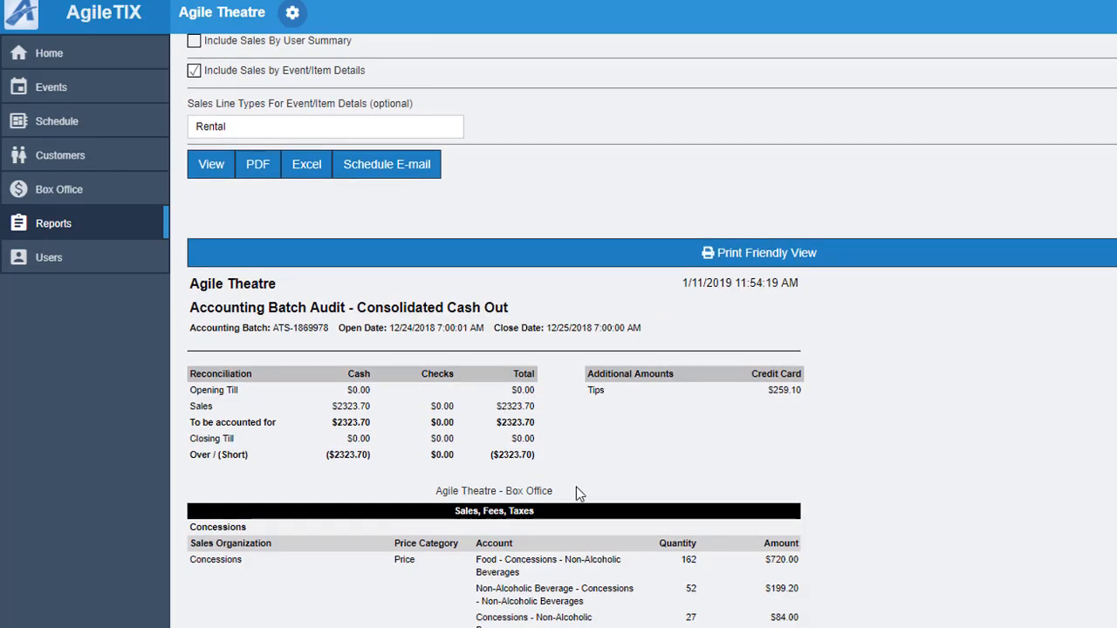
drag(576, 494, 423, 499)
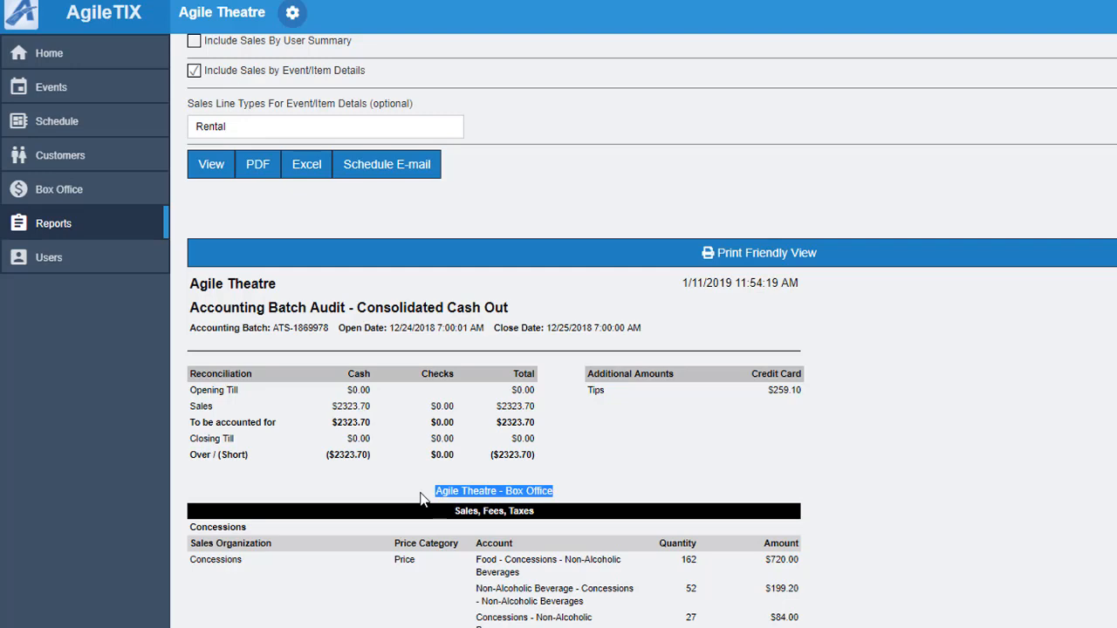
scroll(588, 244, down, 15)
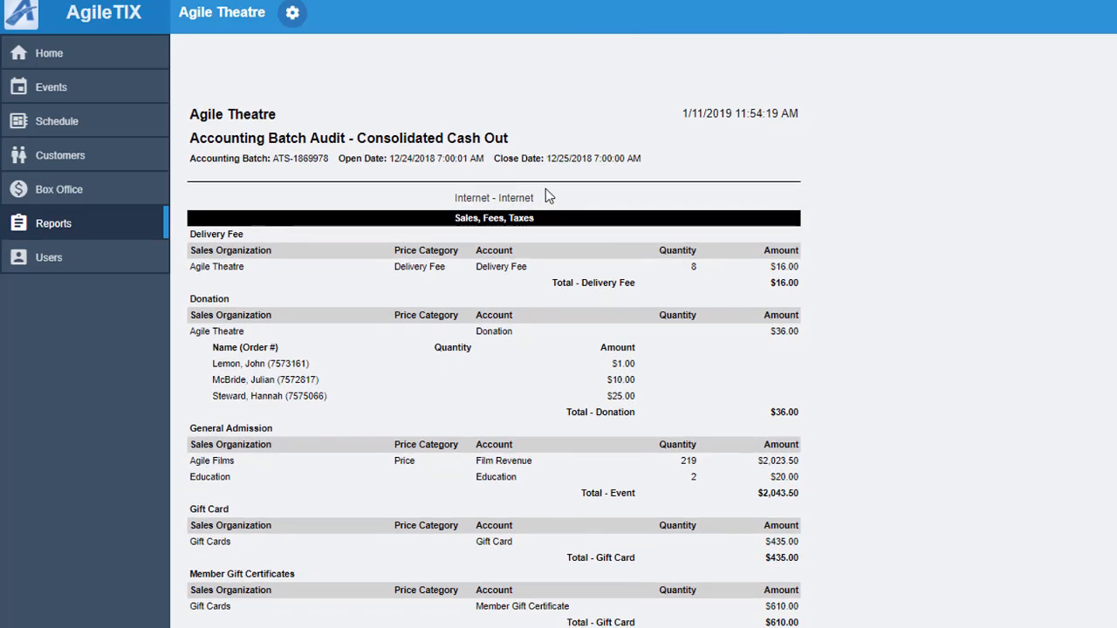
drag(545, 192, 417, 201)
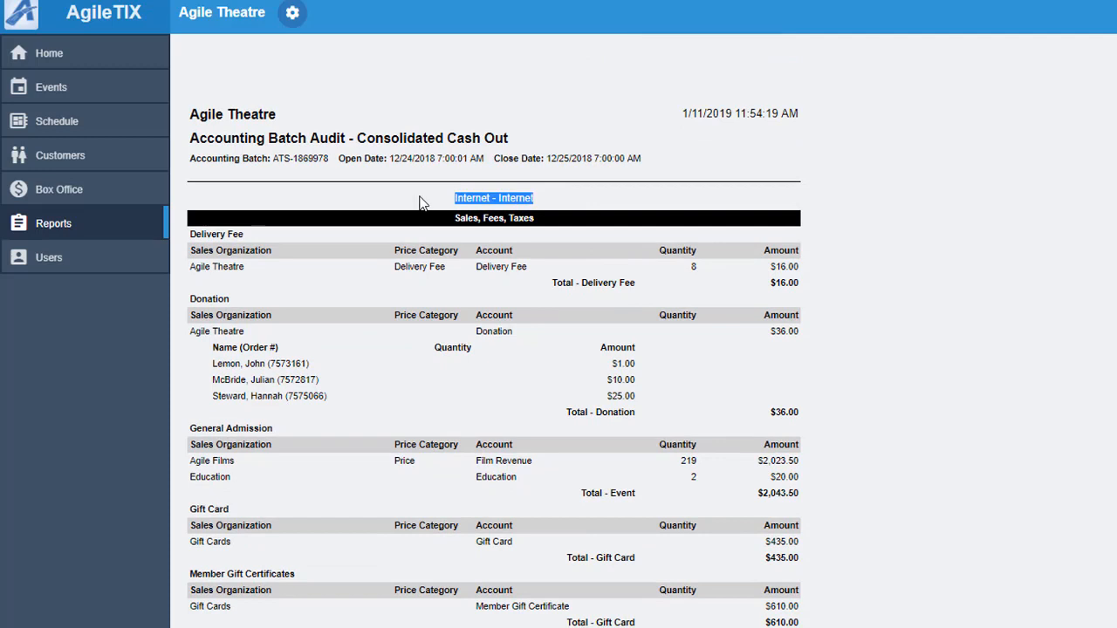
click(419, 203)
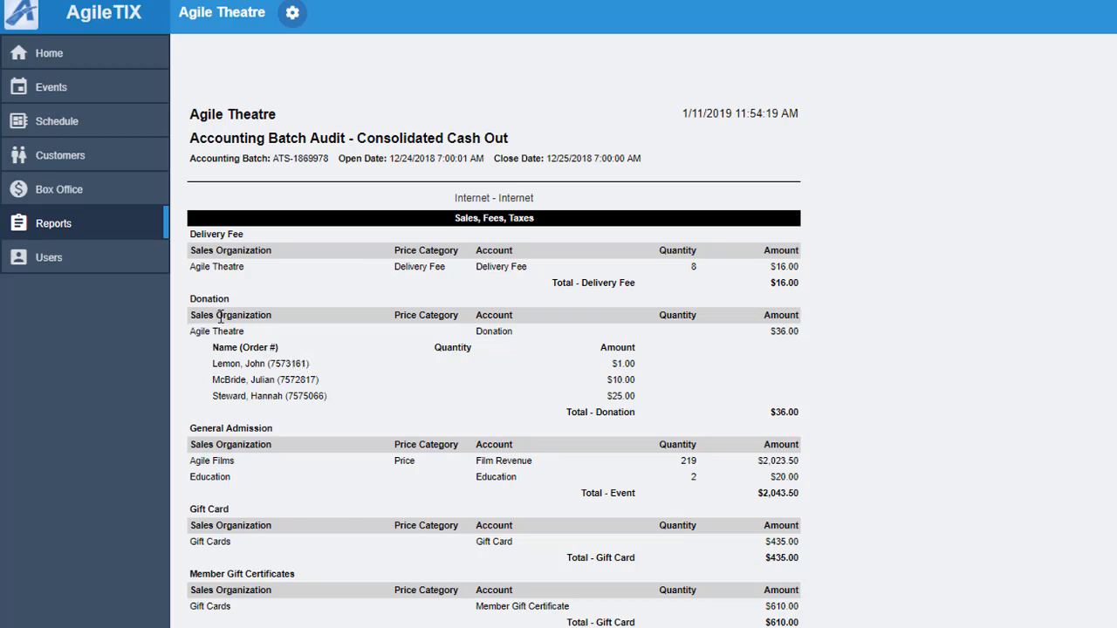
scroll(219, 317, down, 1)
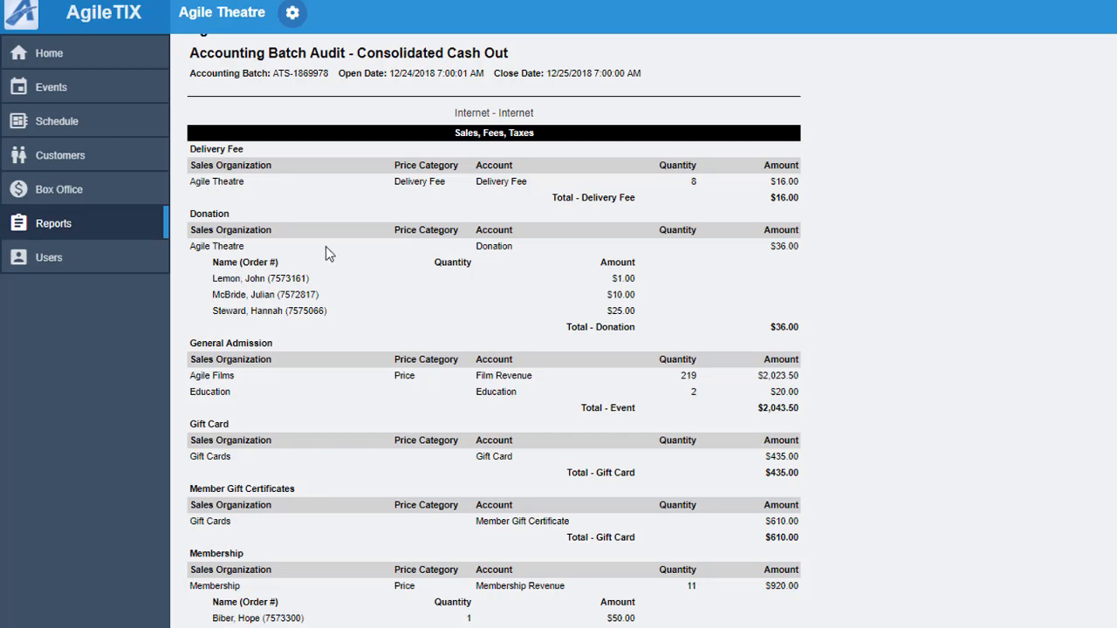
drag(214, 278, 266, 276)
scroll(747, 288, down, 2)
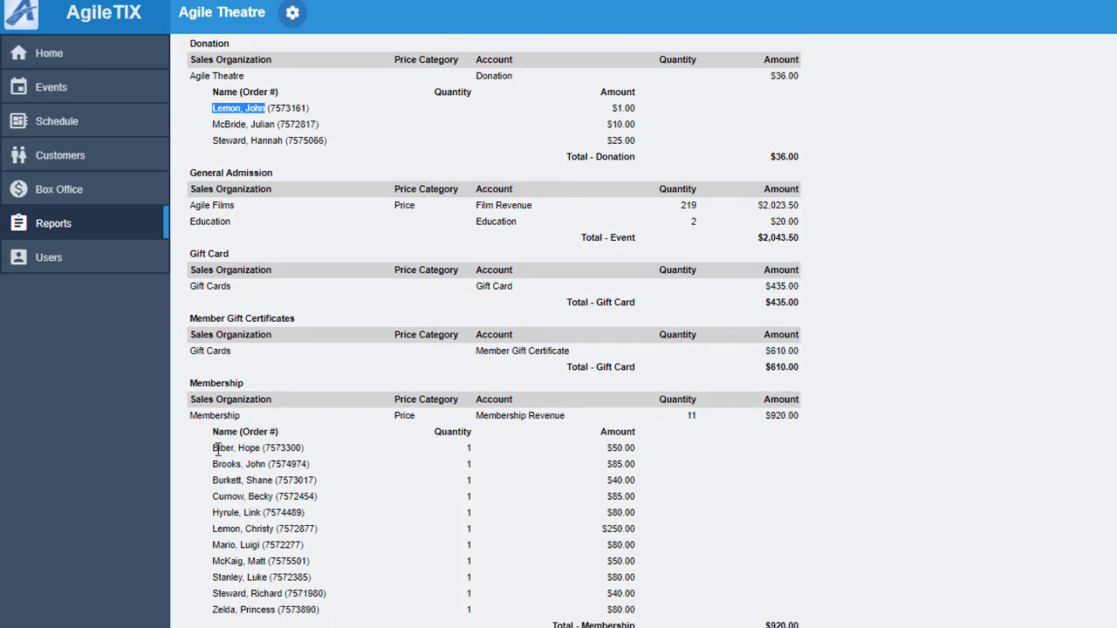
scroll(214, 450, down, 5)
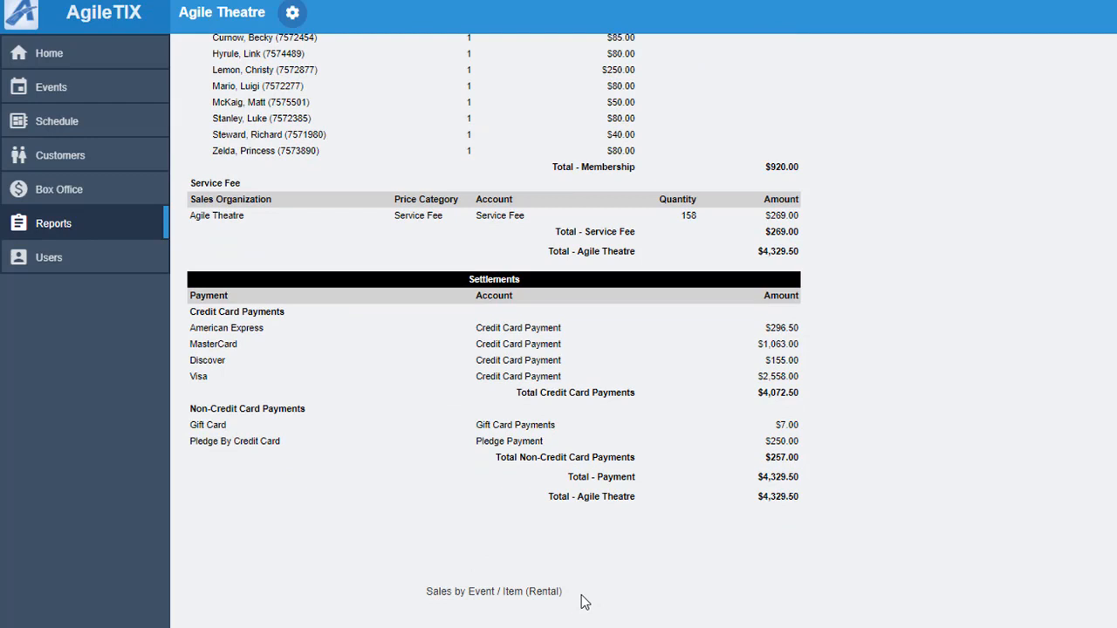
drag(583, 603, 414, 600)
click(414, 601)
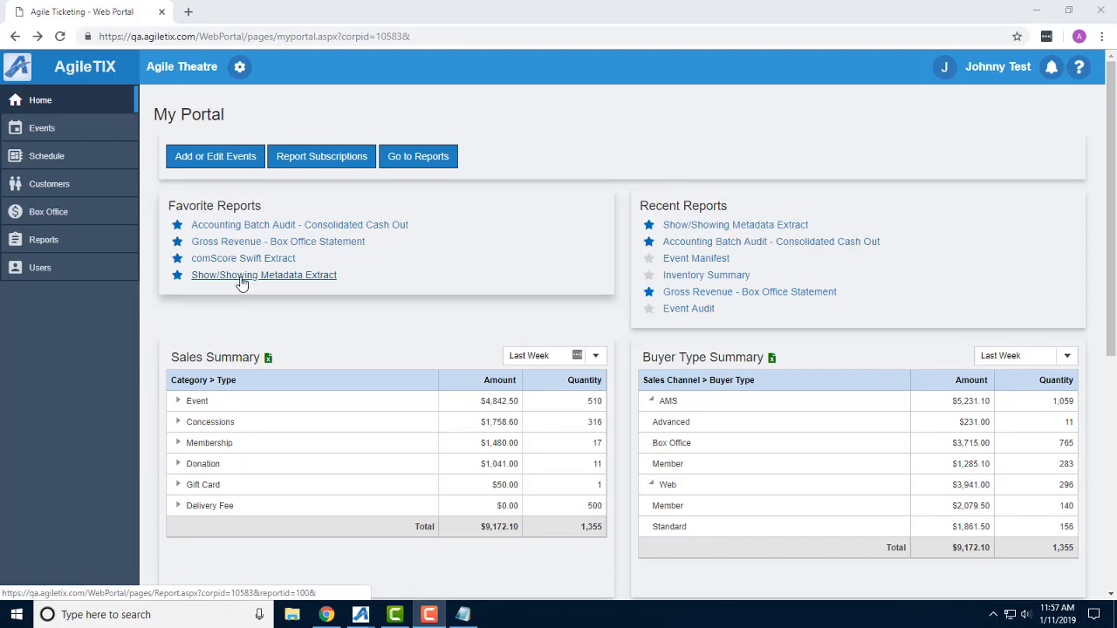
Open the favorite Show/Showing Metadata Extract report from the portal home page and export it to Excel.
click(242, 280)
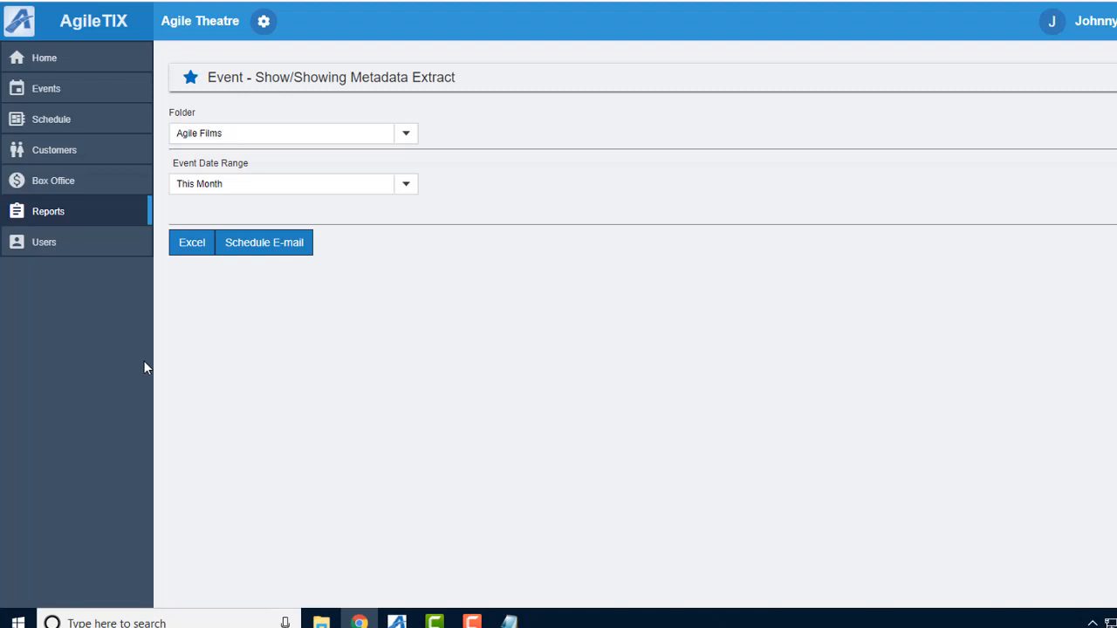
click(194, 247)
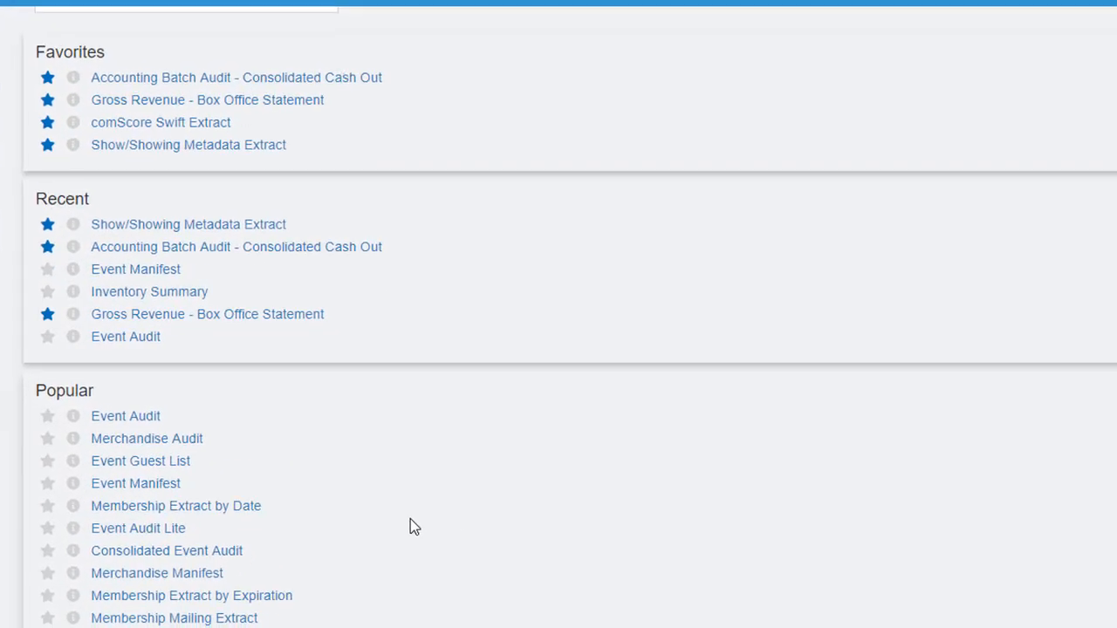
Create a new custom report starting from the Accounting category's Gross Revenue - Box Office Statement.
scroll(410, 522, down, 3)
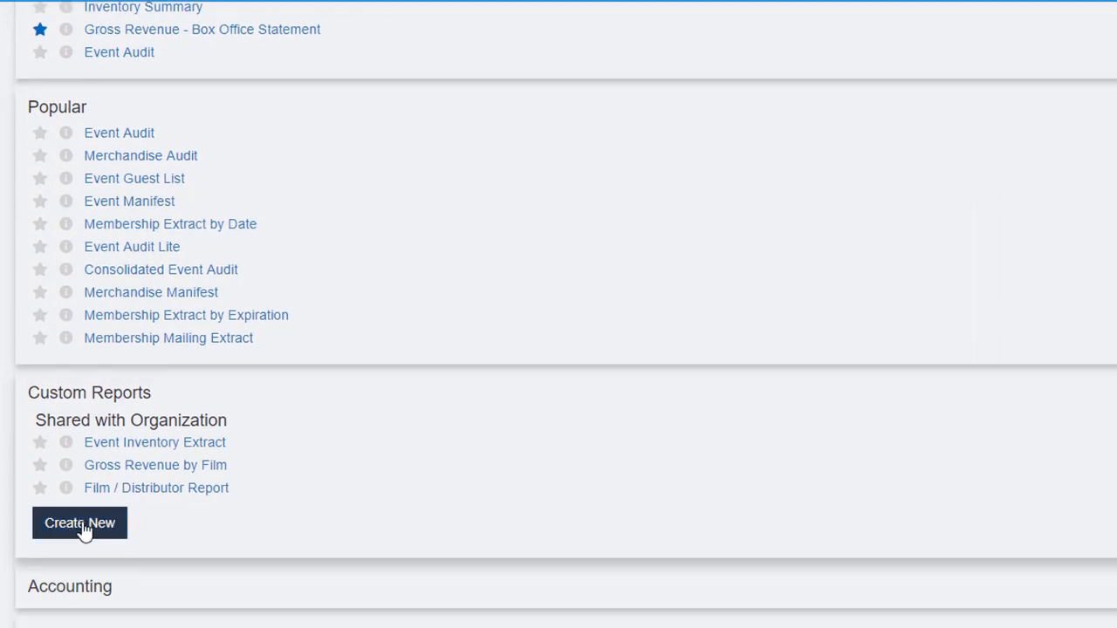
click(80, 524)
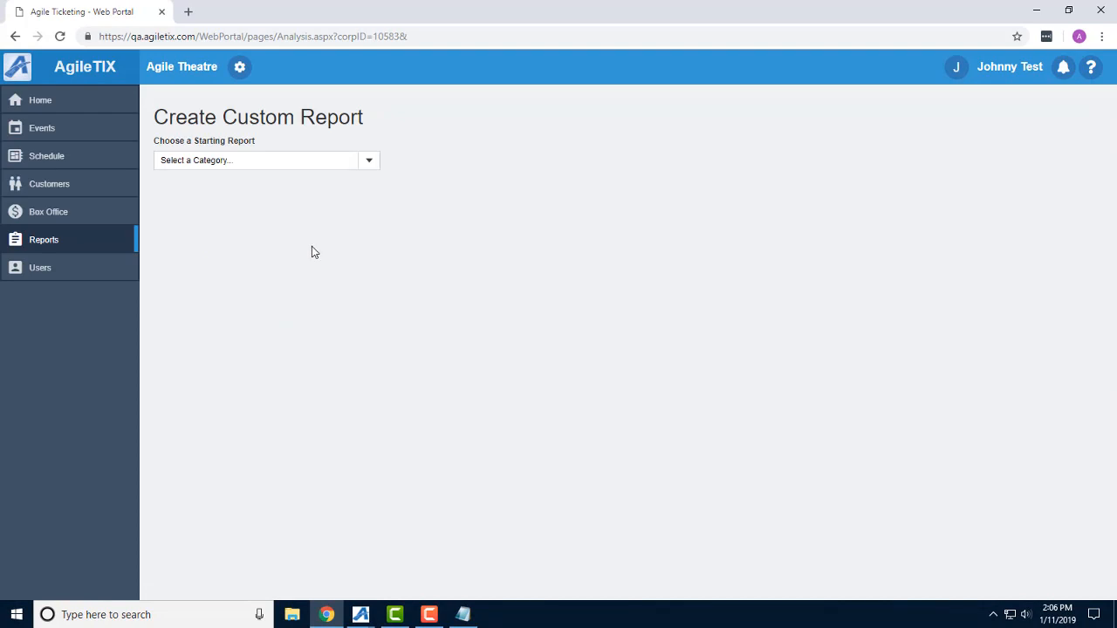
click(371, 166)
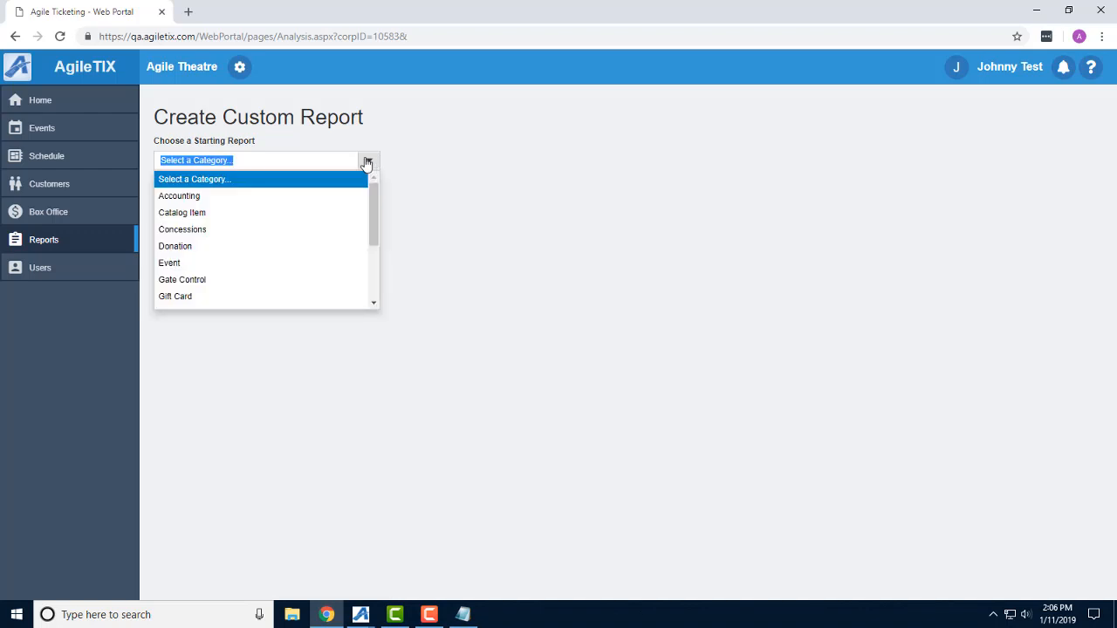
click(179, 196)
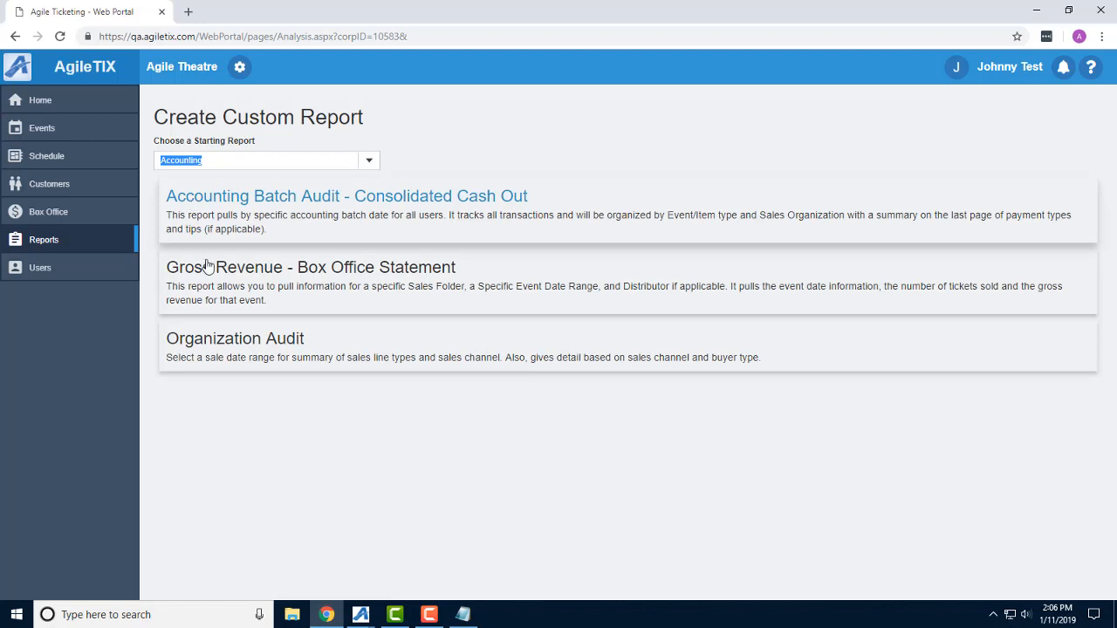
click(225, 270)
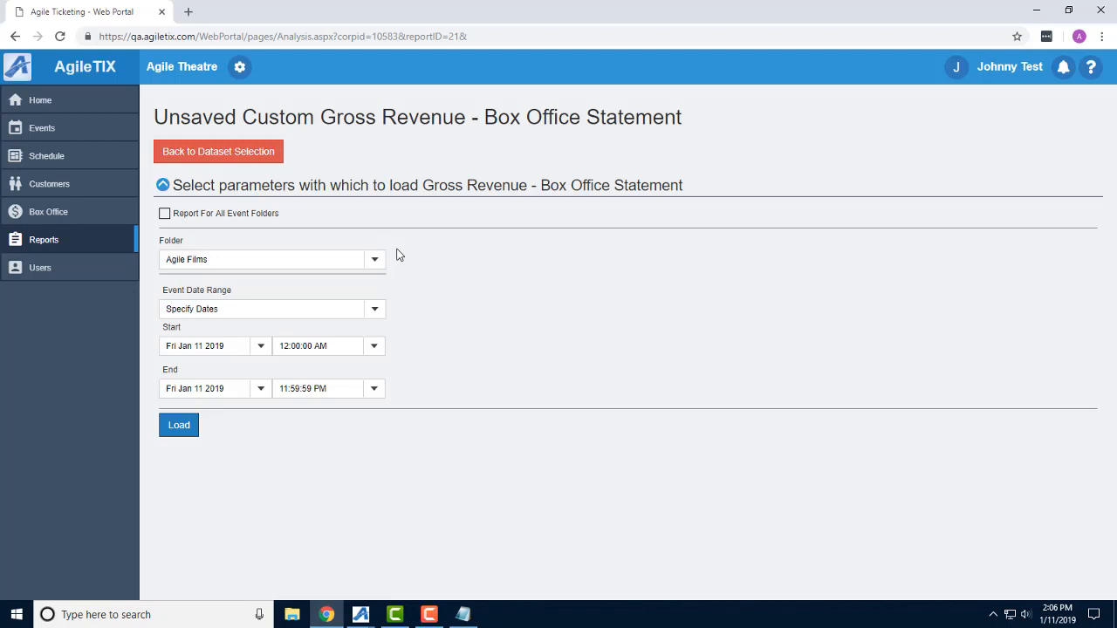
Load the report data for event dates from Fri Dec 7 2018 to Thu Dec 13 2018.
click(260, 346)
click(288, 370)
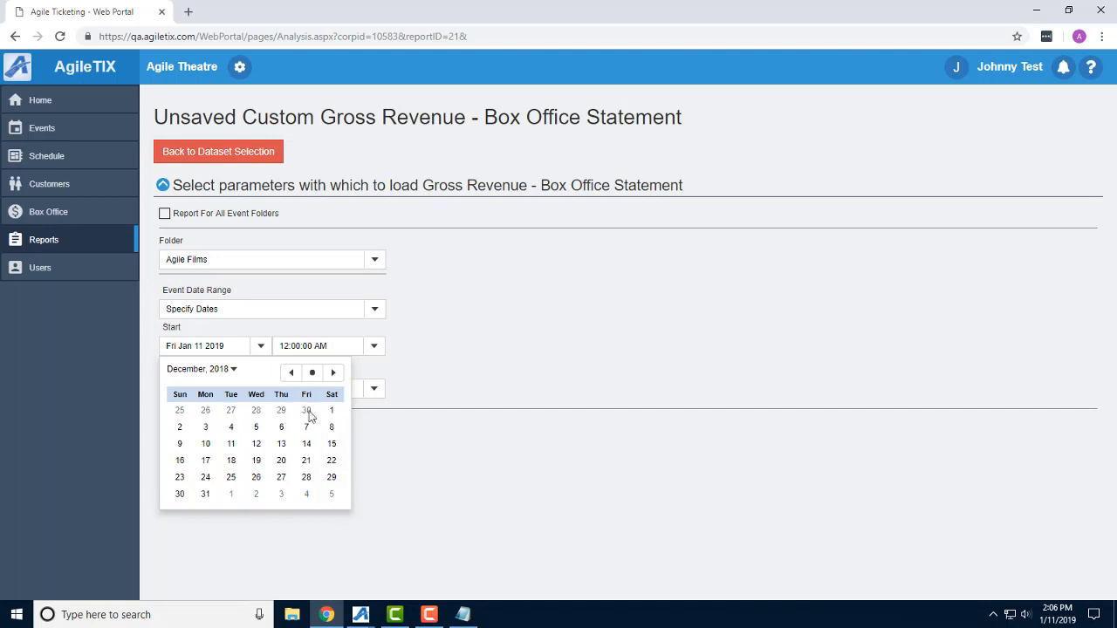
click(303, 427)
click(260, 389)
click(290, 414)
click(287, 485)
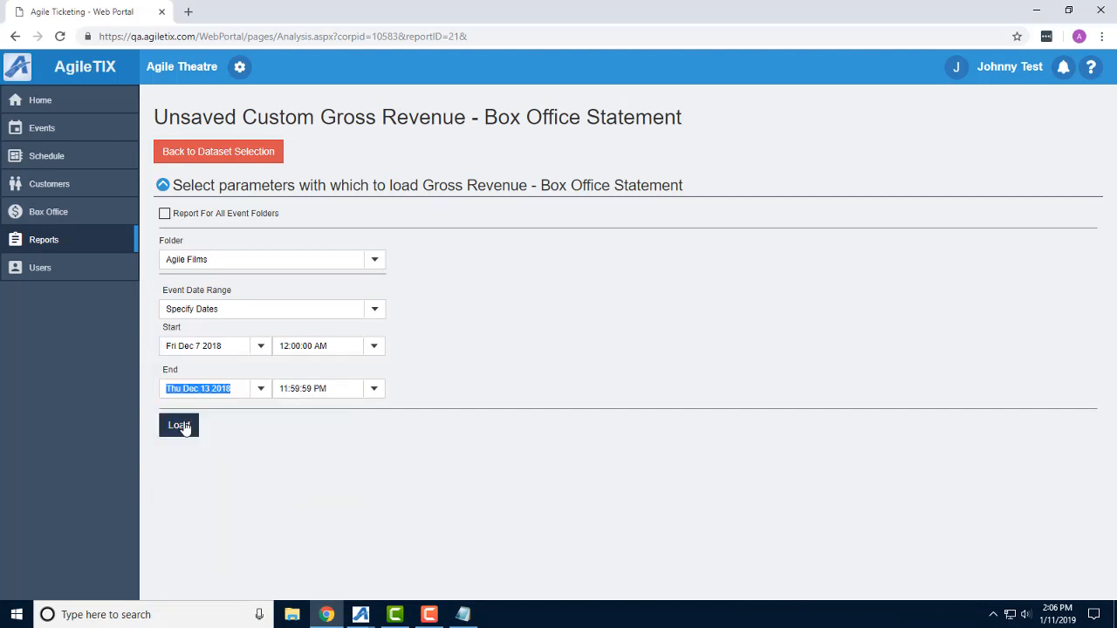
click(179, 425)
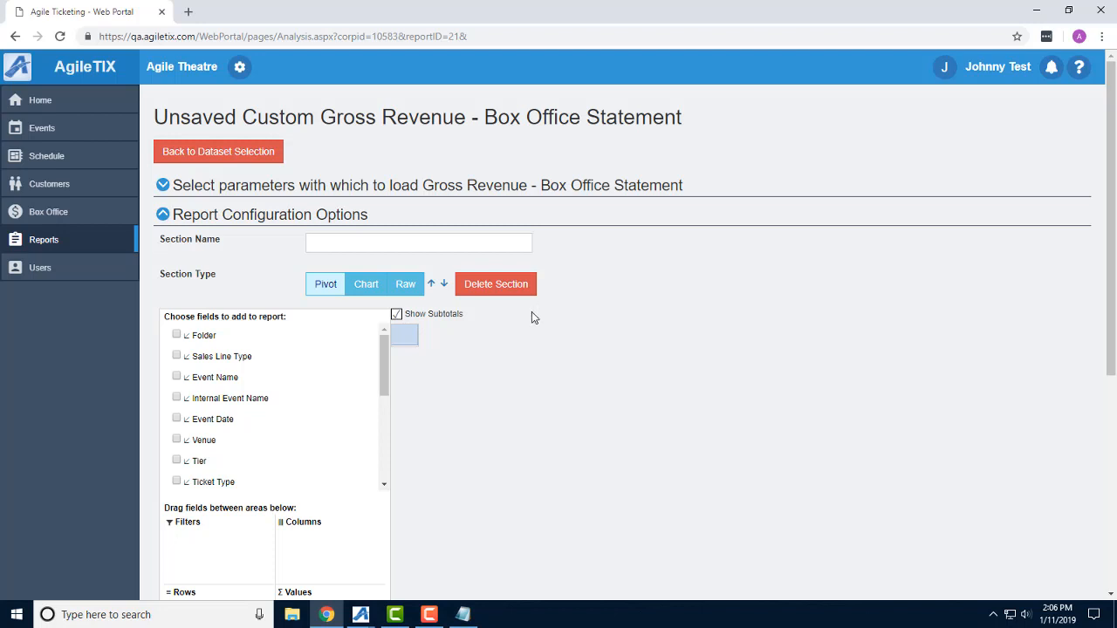
Name the report section "Gross Revenue by Week".
click(318, 242)
text(Gross Revenue by Week)
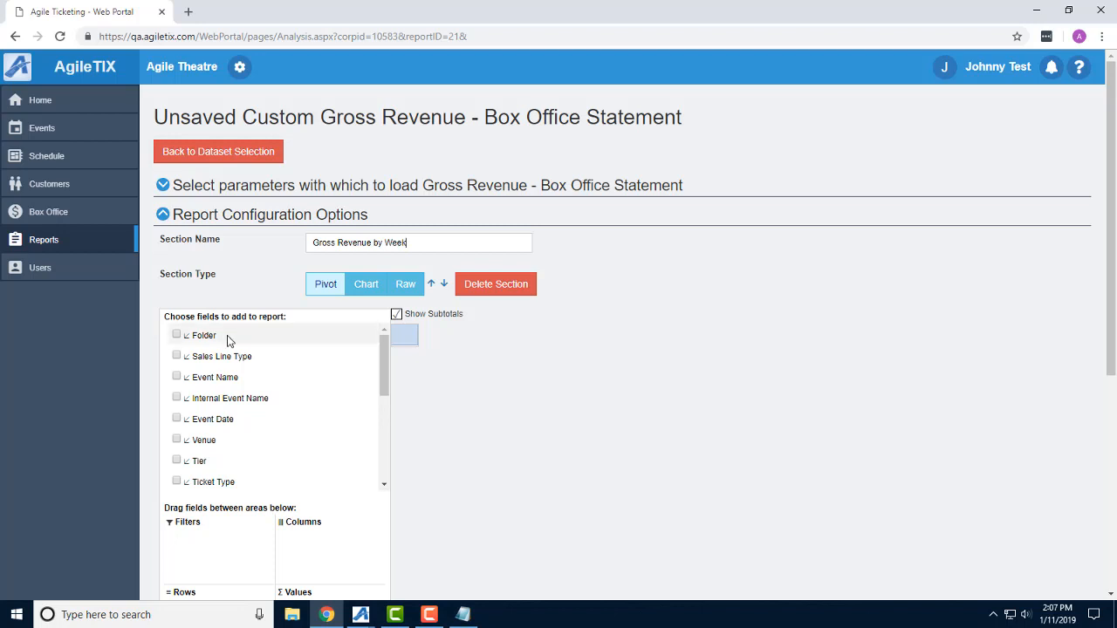
Build the pivot with Folder, Event Name and Event Date as rows and Quantity and Price (FMV) Ext as values.
drag(203, 337, 204, 406)
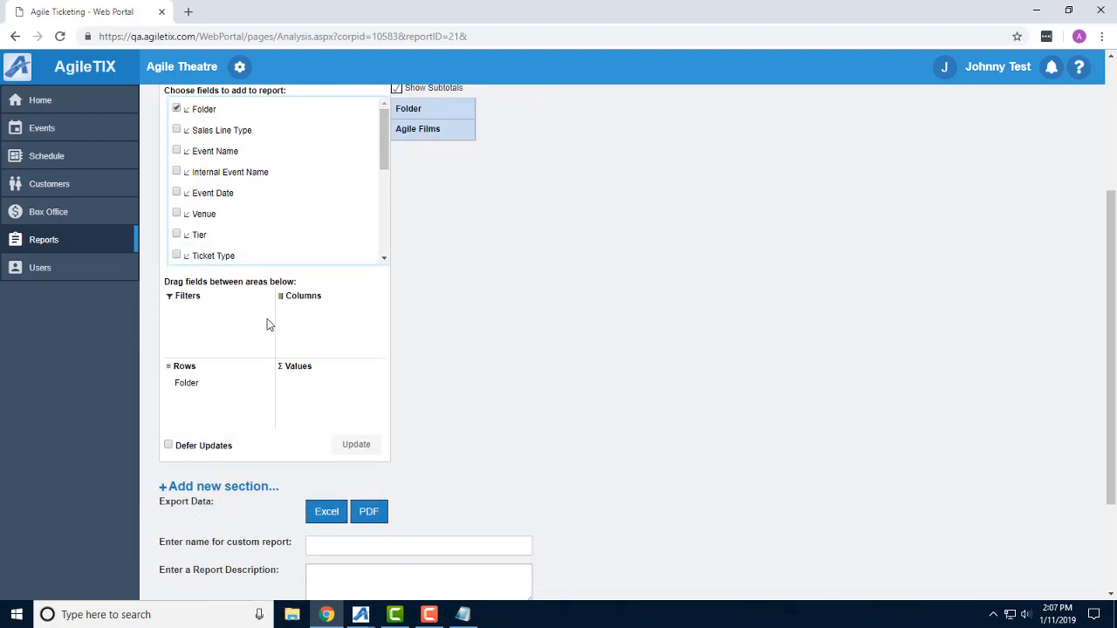
drag(226, 151, 227, 407)
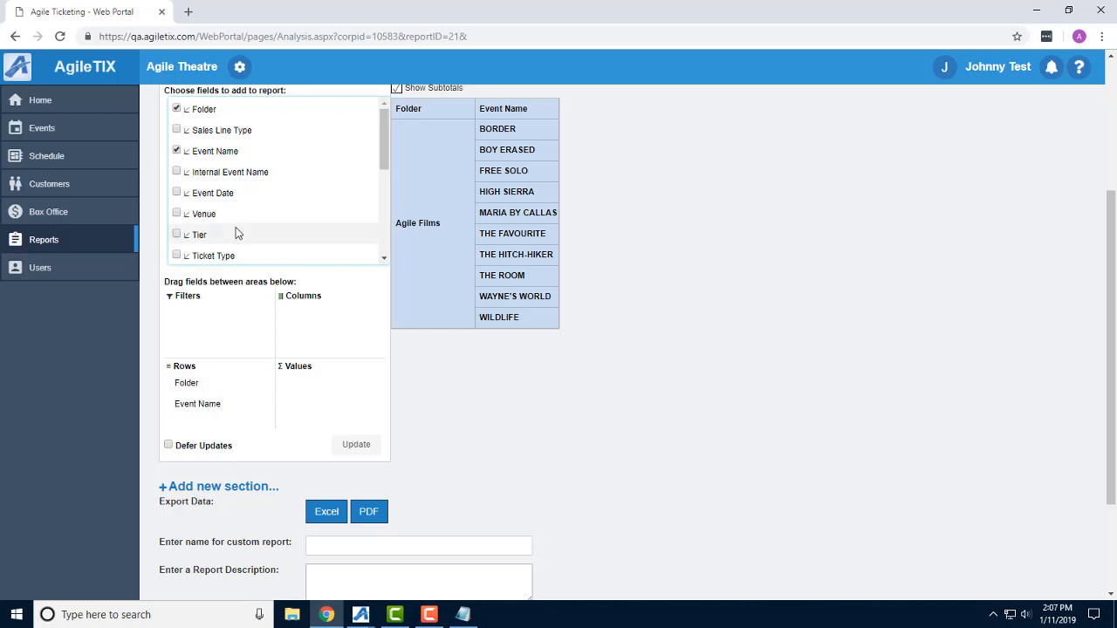
scroll(235, 231, down, 2)
drag(231, 240, 332, 393)
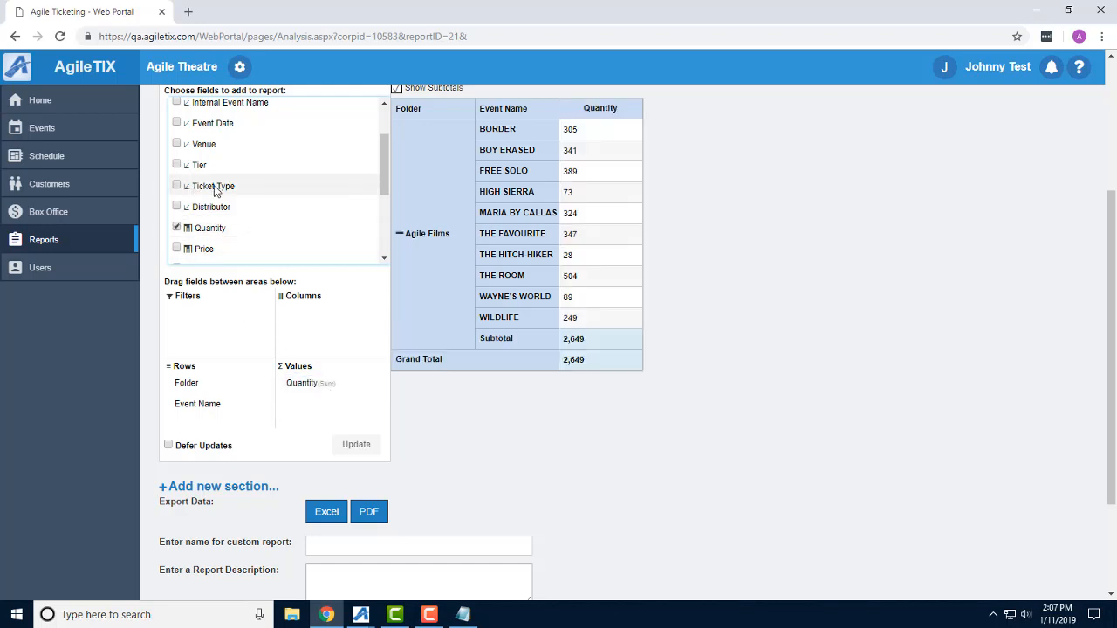
scroll(218, 192, down, 5)
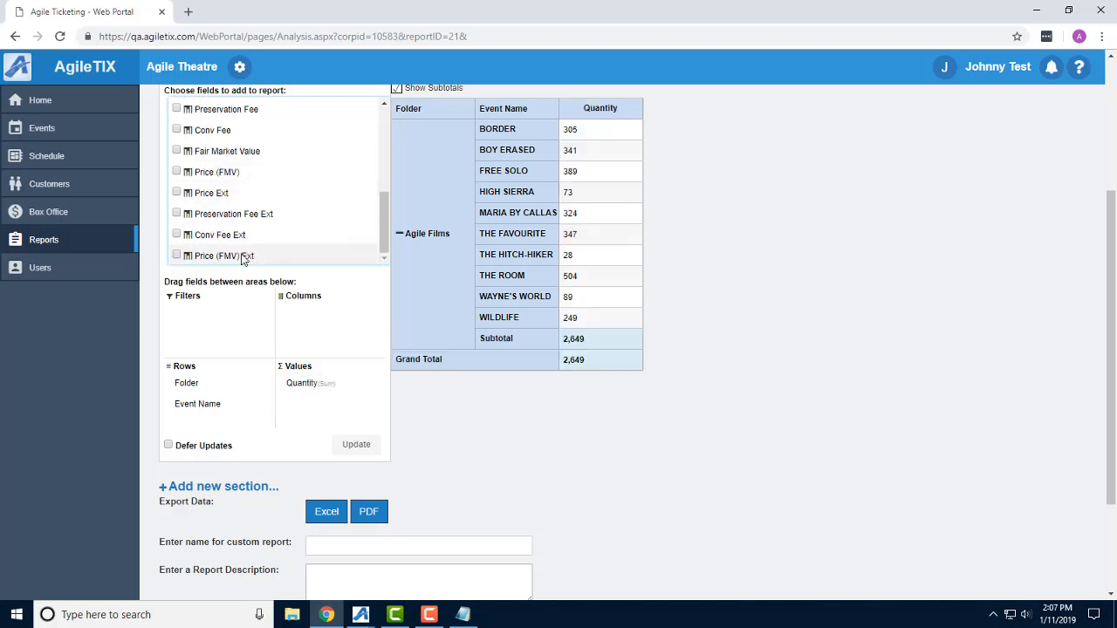
drag(243, 258, 349, 406)
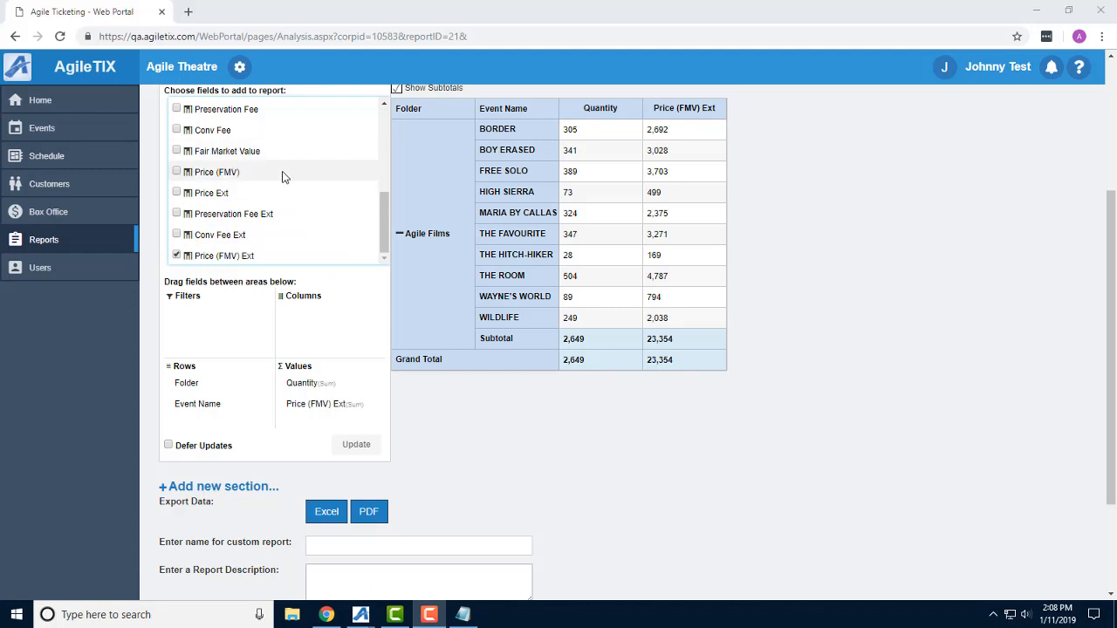
scroll(282, 177, up, 5)
drag(214, 194, 241, 404)
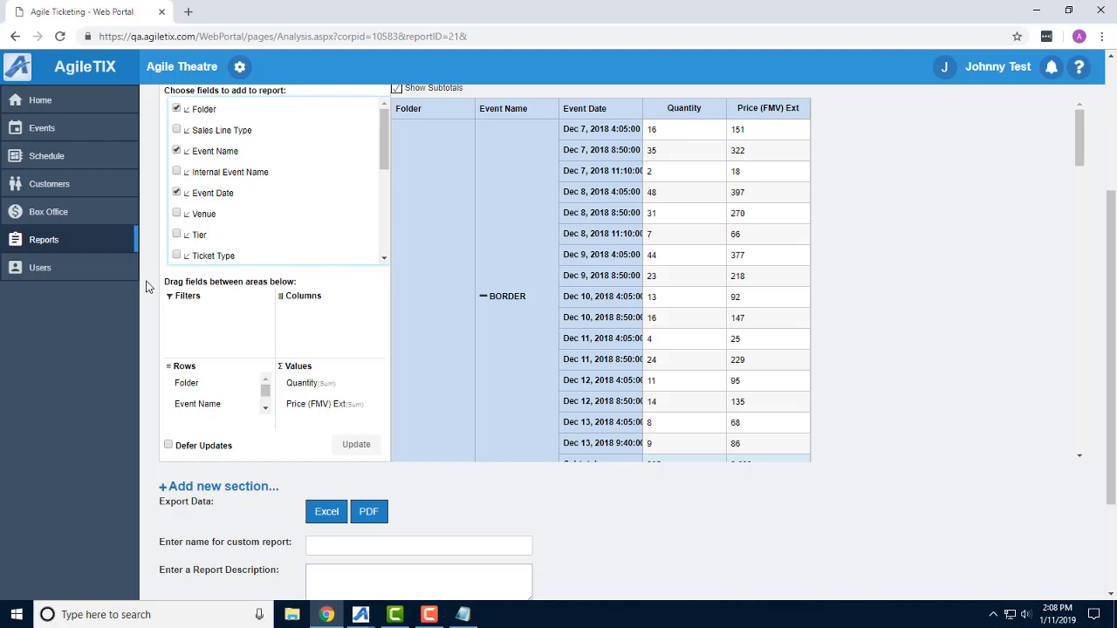
Set the Event Date field's format to Date (d) and move the field from Rows to Columns.
scroll(205, 389, down, 1)
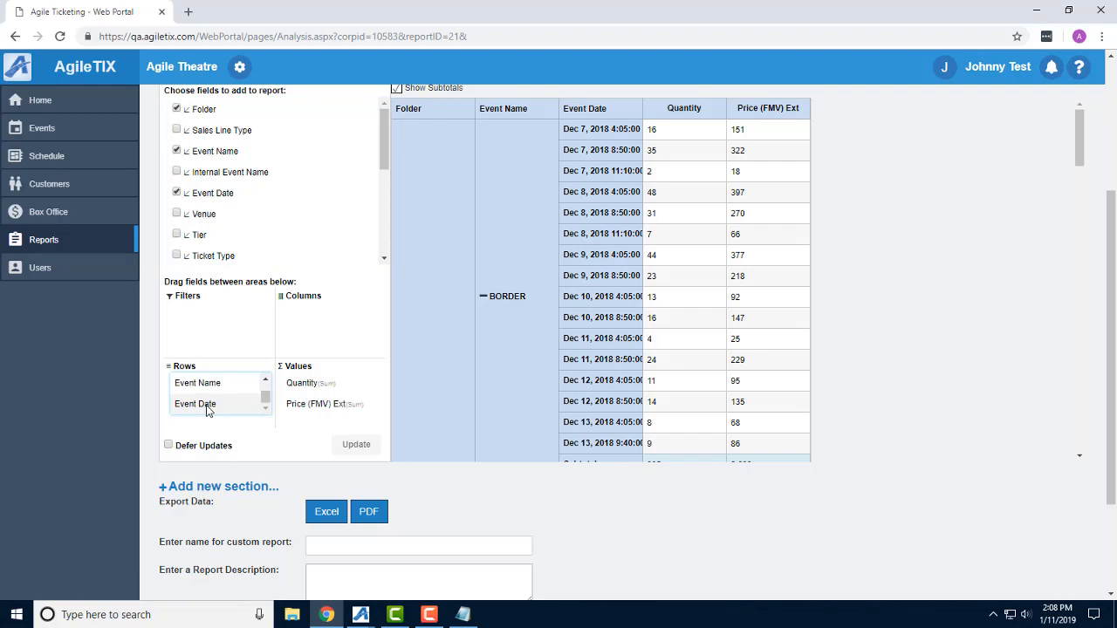
right_click(207, 411)
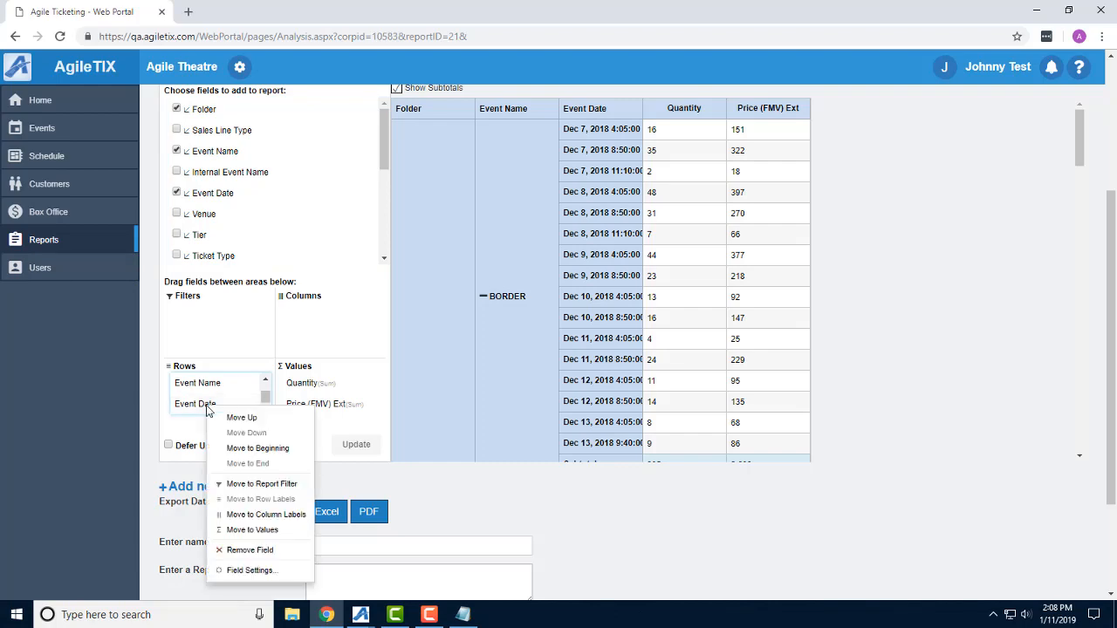
click(249, 570)
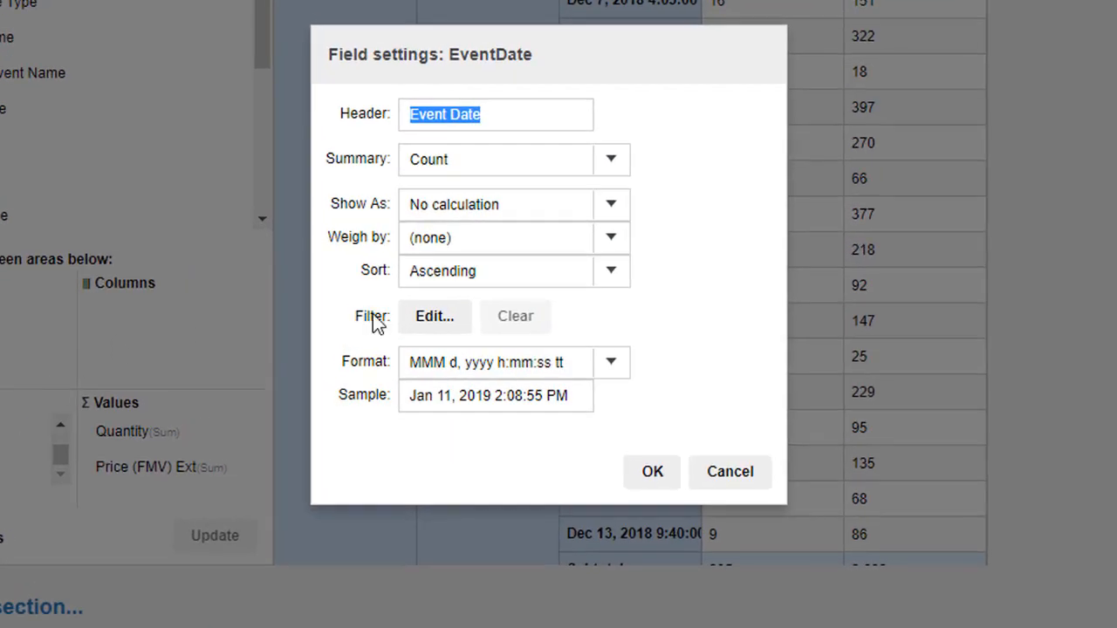
click(608, 368)
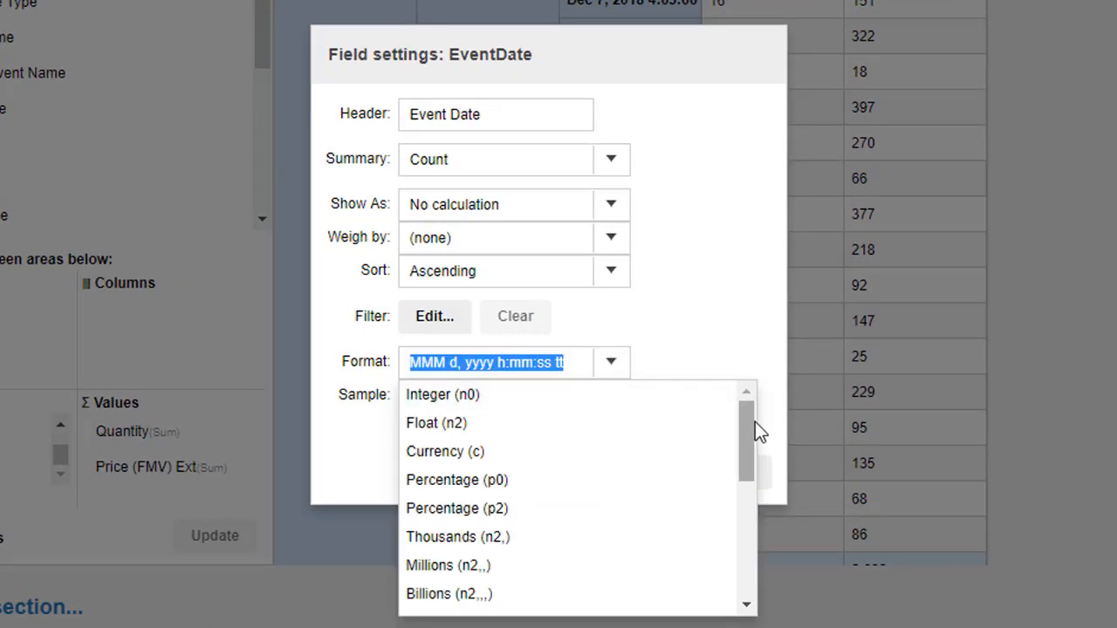
drag(748, 440, 740, 485)
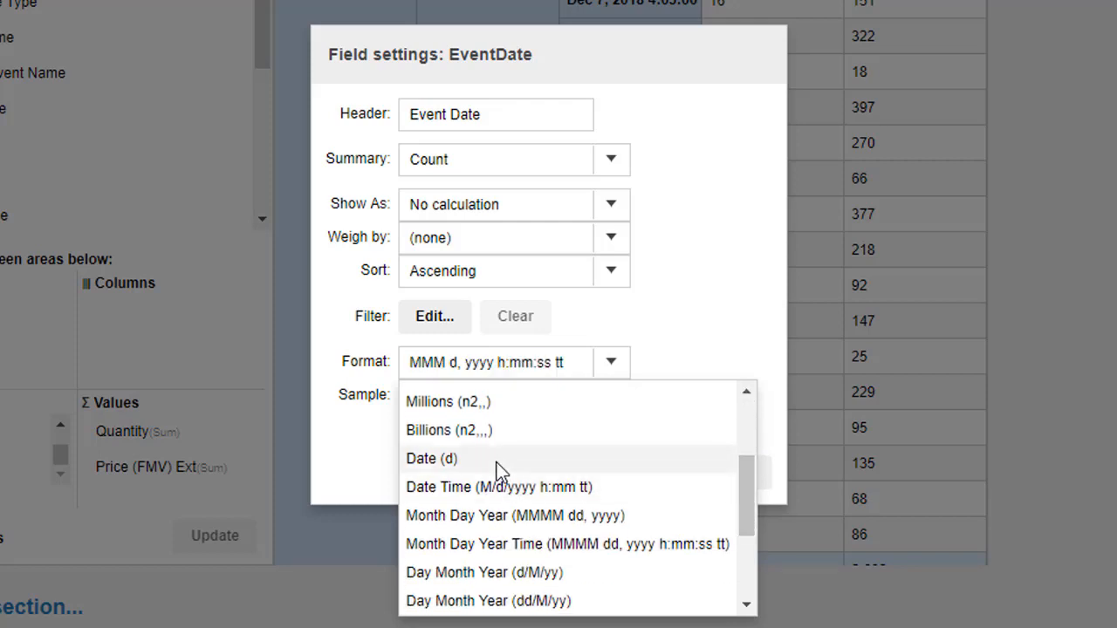
click(497, 461)
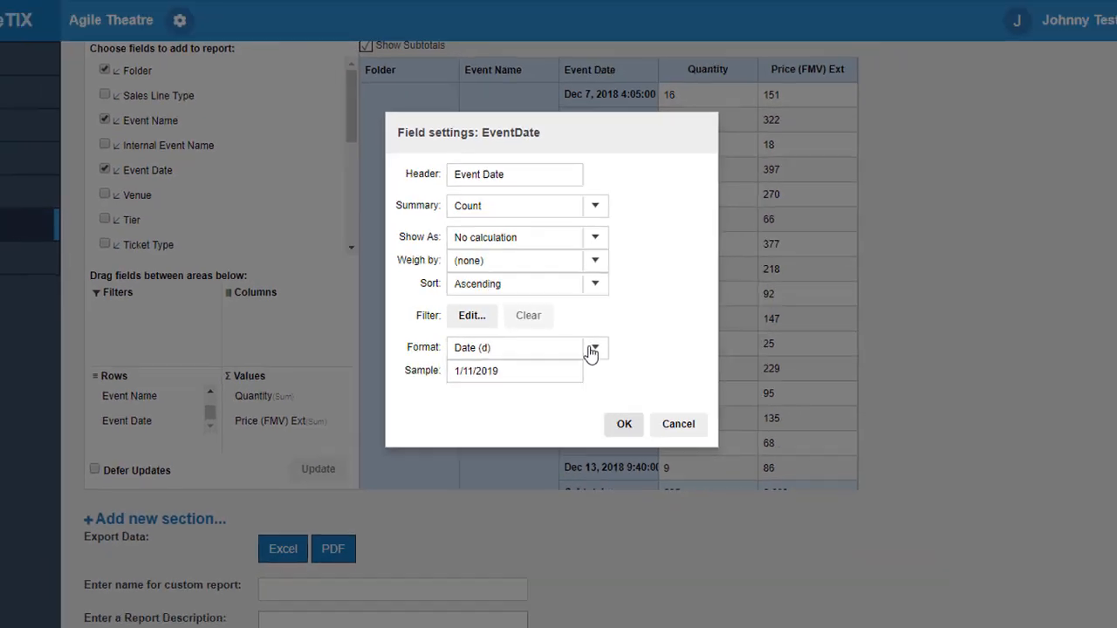
click(624, 424)
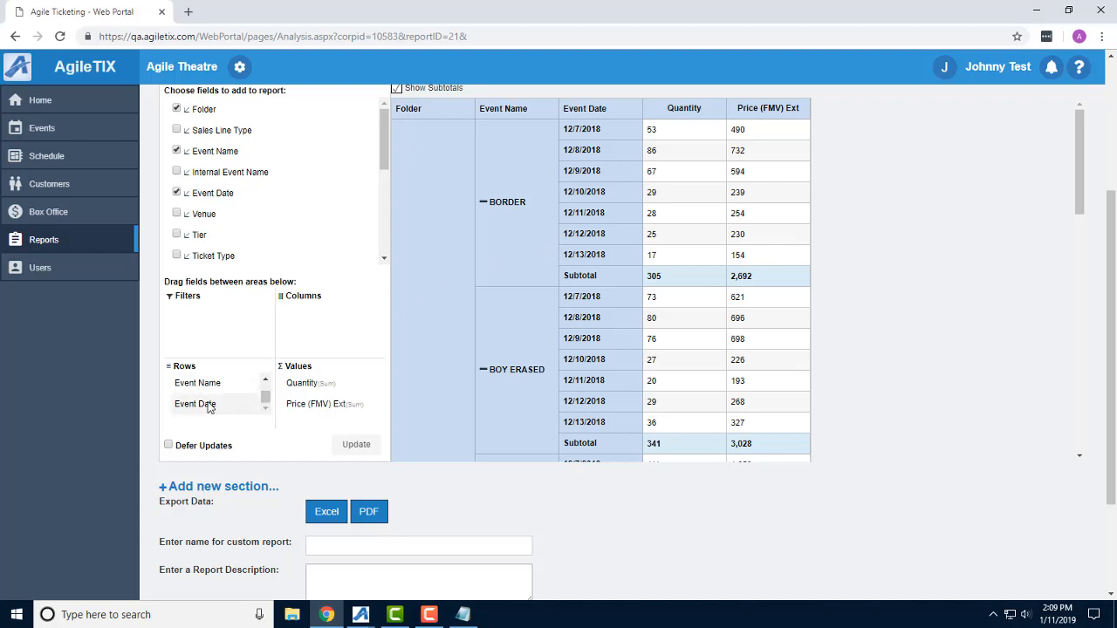
drag(209, 407, 316, 332)
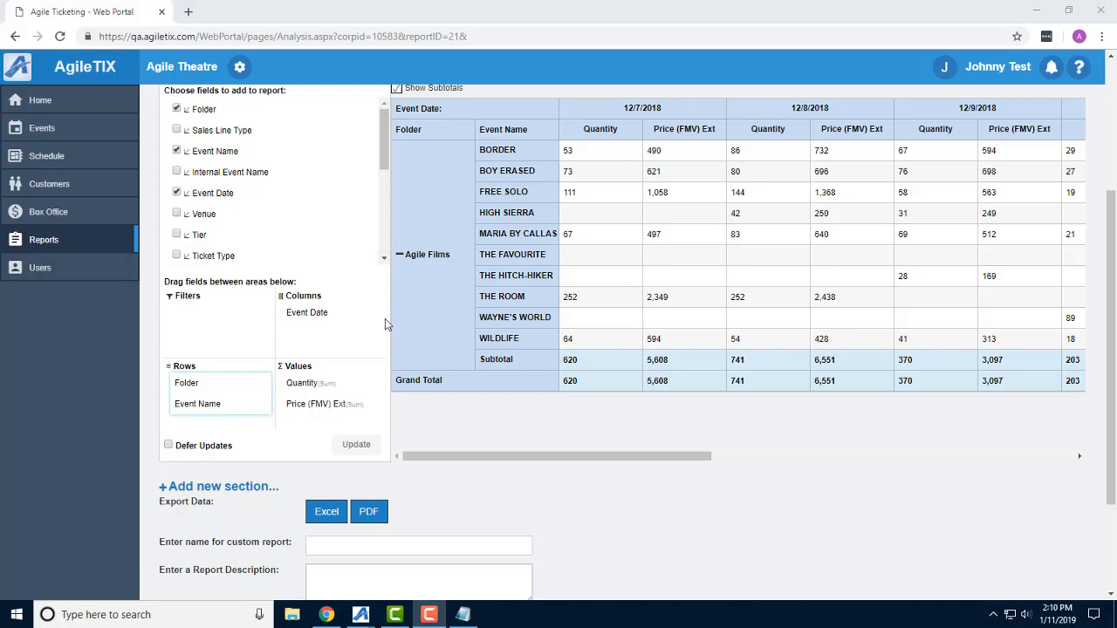
Rename the Price (FMV) Ext value field's header to "Gross Price" and set its format to Currency (c).
scroll(332, 402, down, 2)
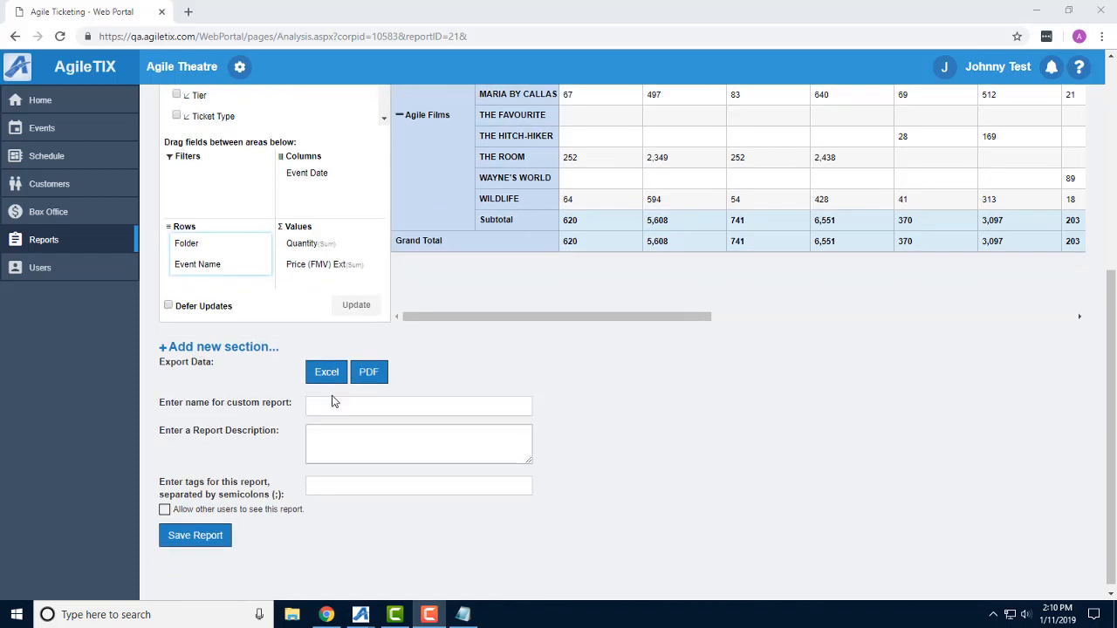
right_click(307, 272)
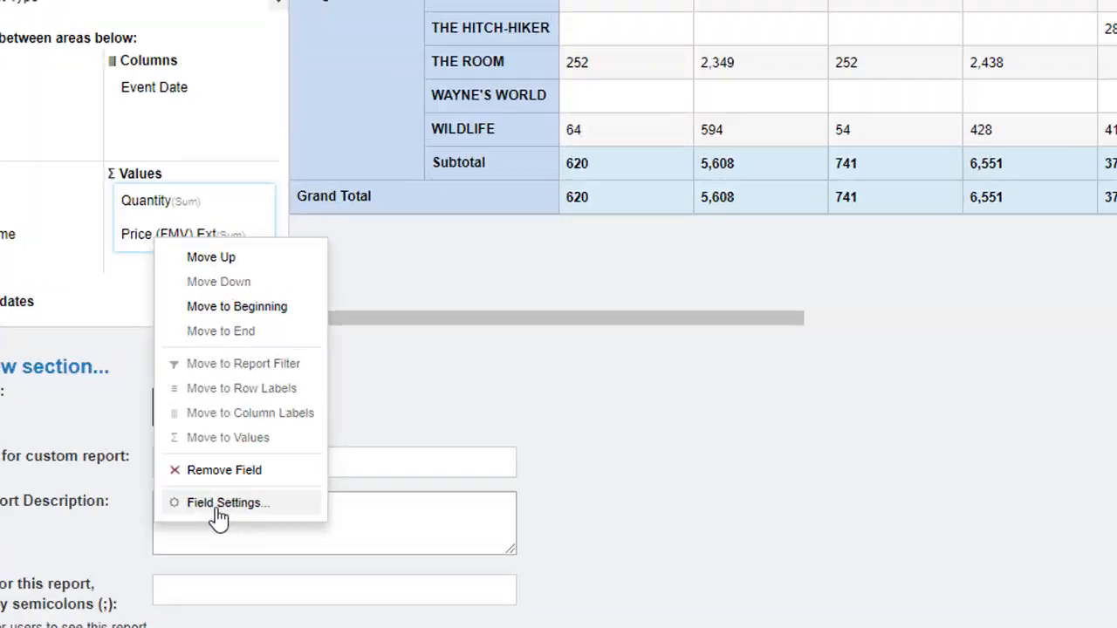
click(348, 433)
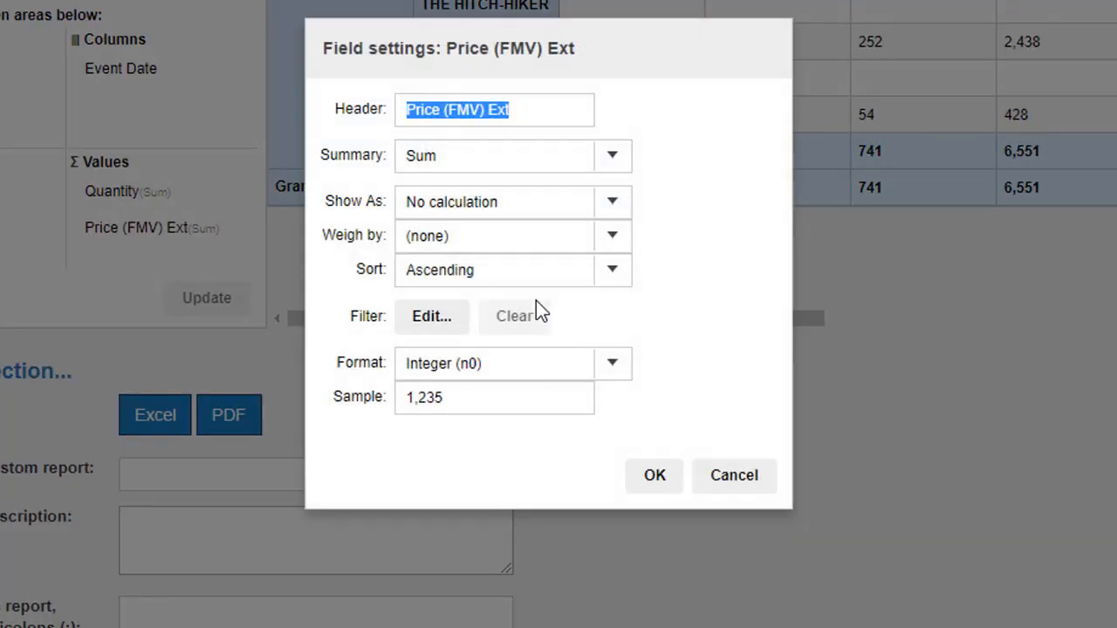
triple_click(544, 110)
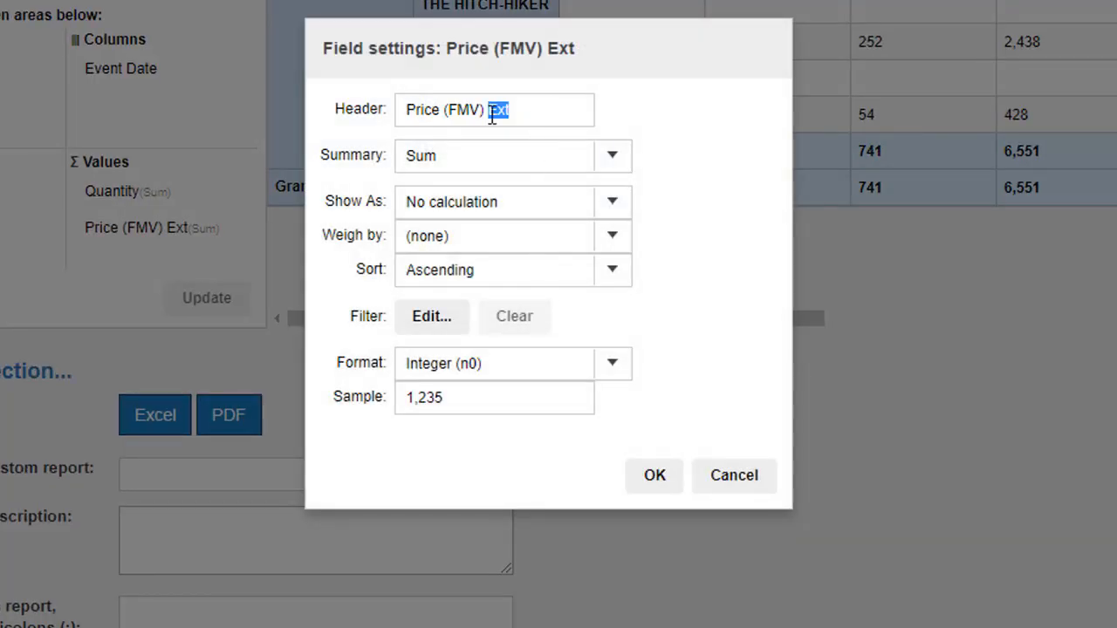
text(Gross Price)
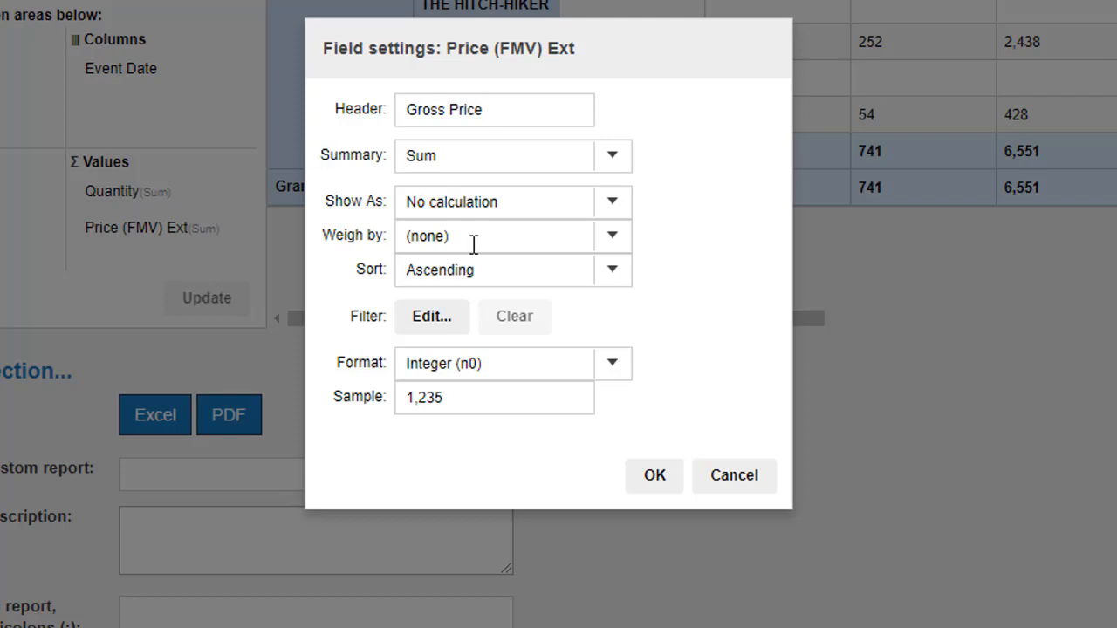
click(615, 367)
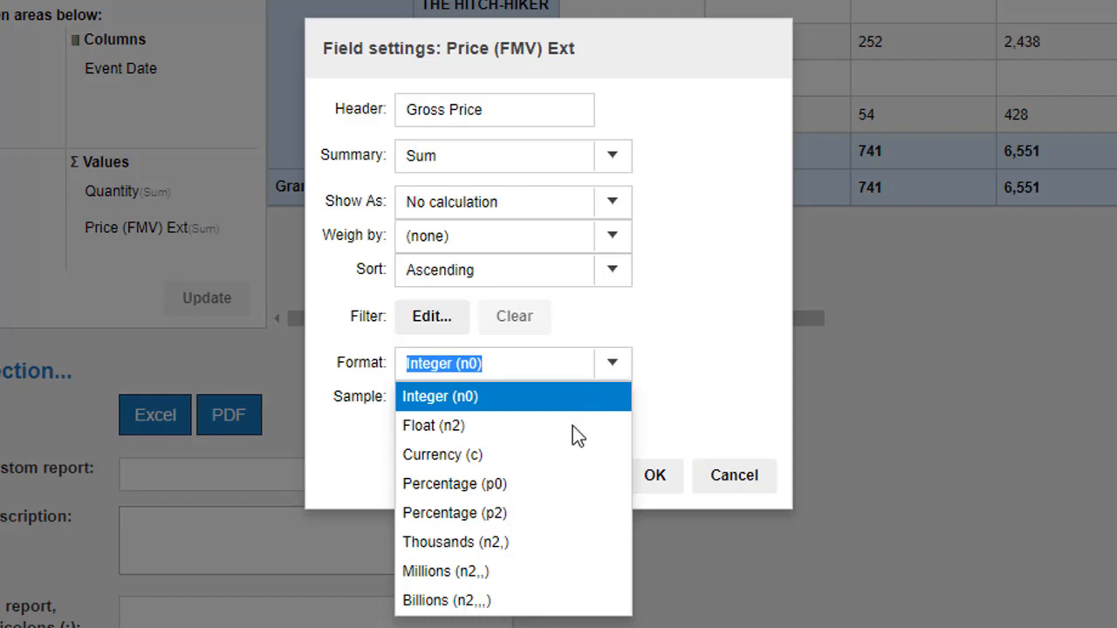
click(476, 453)
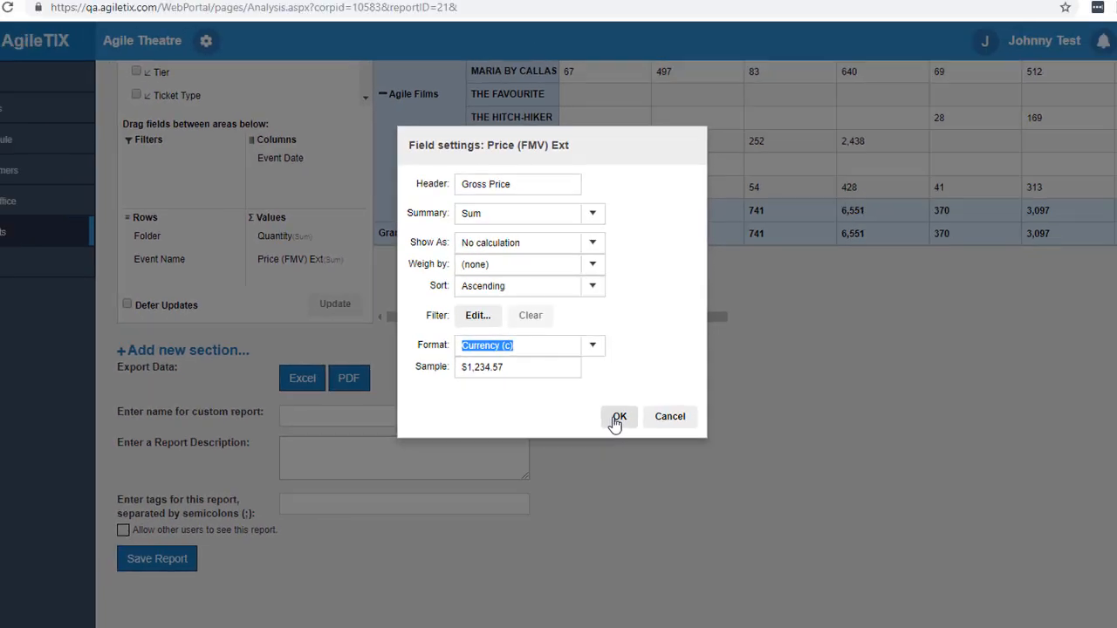
click(646, 481)
scroll(545, 265, up, 2)
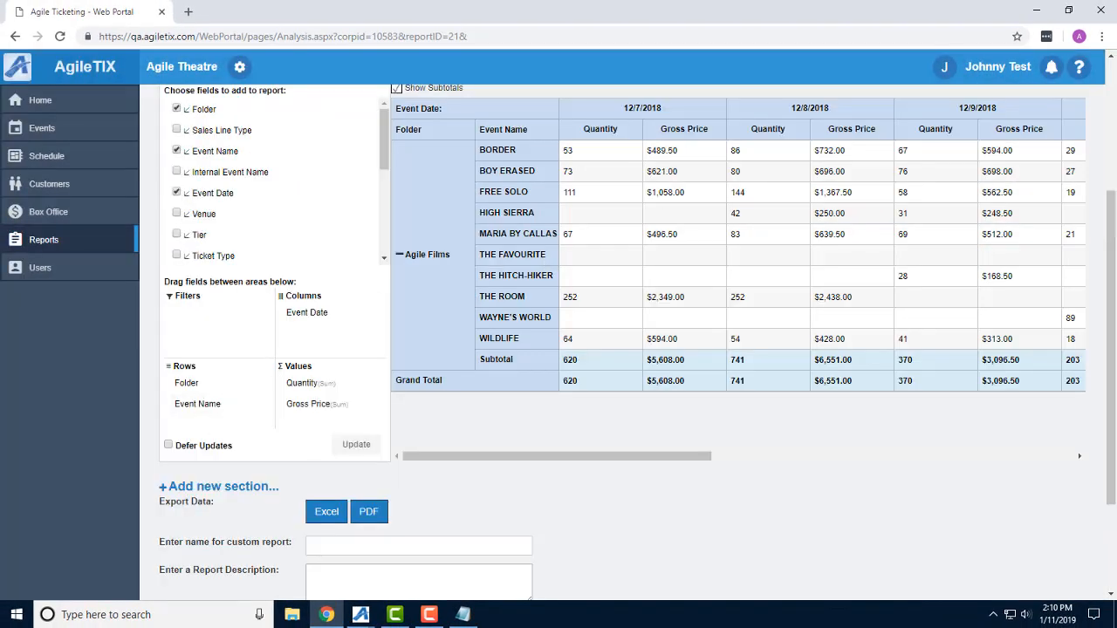
key(F10)
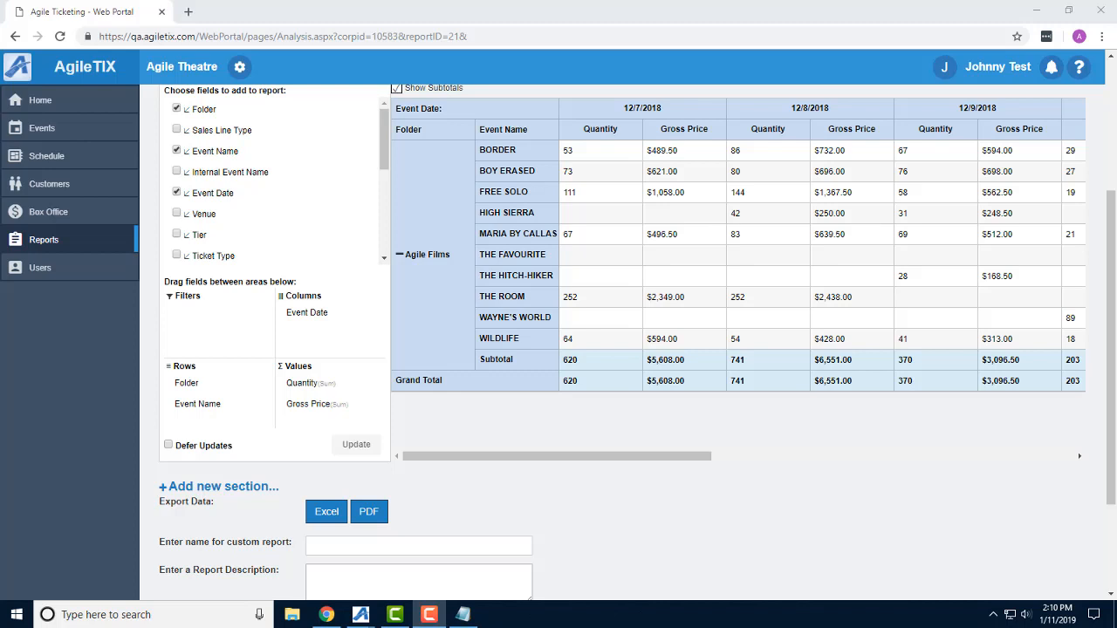
Add Fair Market Value to the pivot's filters with the condition Is Greater than 0.
scroll(240, 248, down, 3)
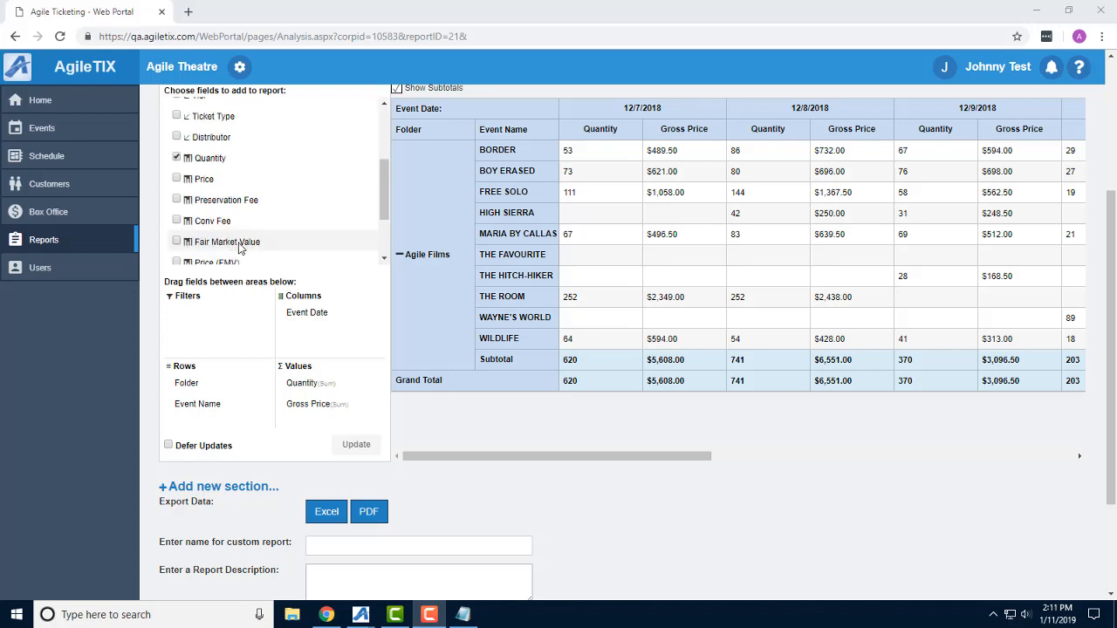
drag(240, 248, 236, 313)
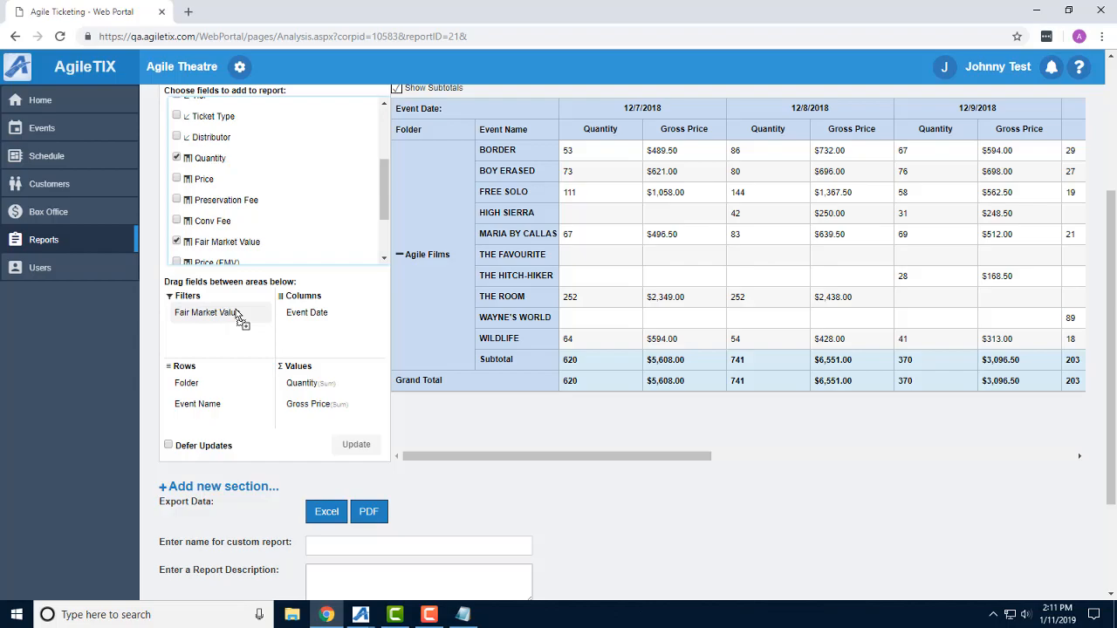
right_click(235, 314)
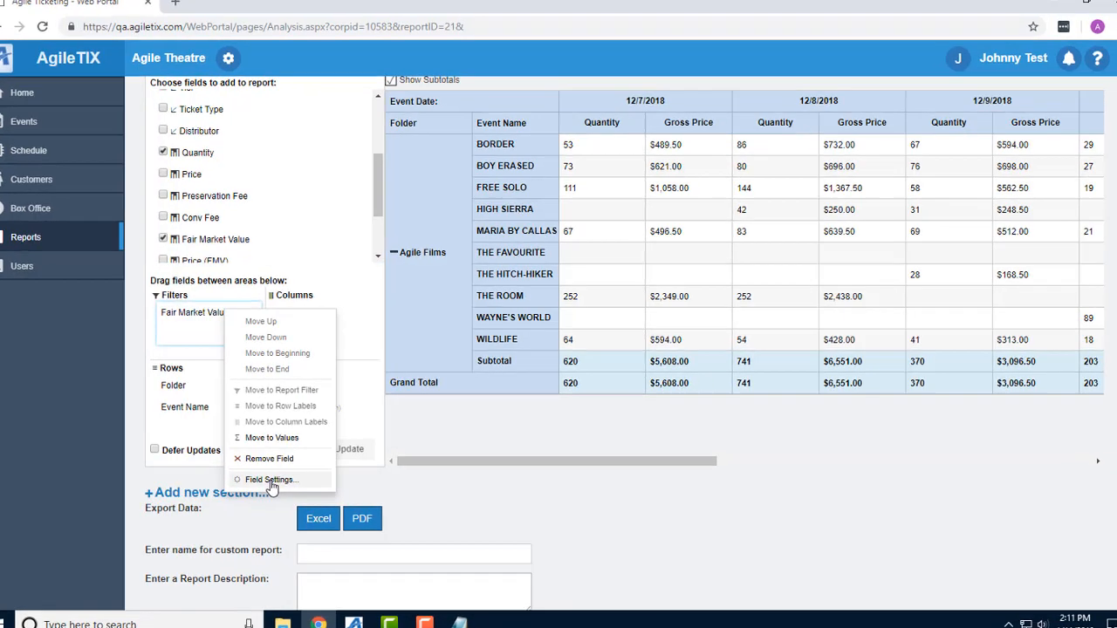
click(270, 480)
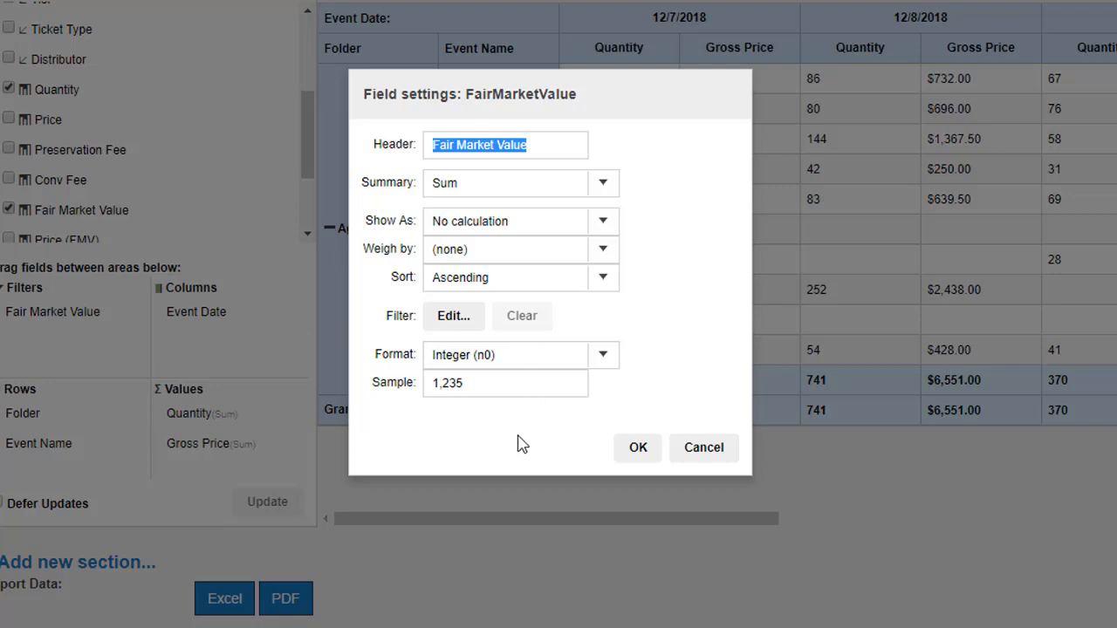
click(468, 327)
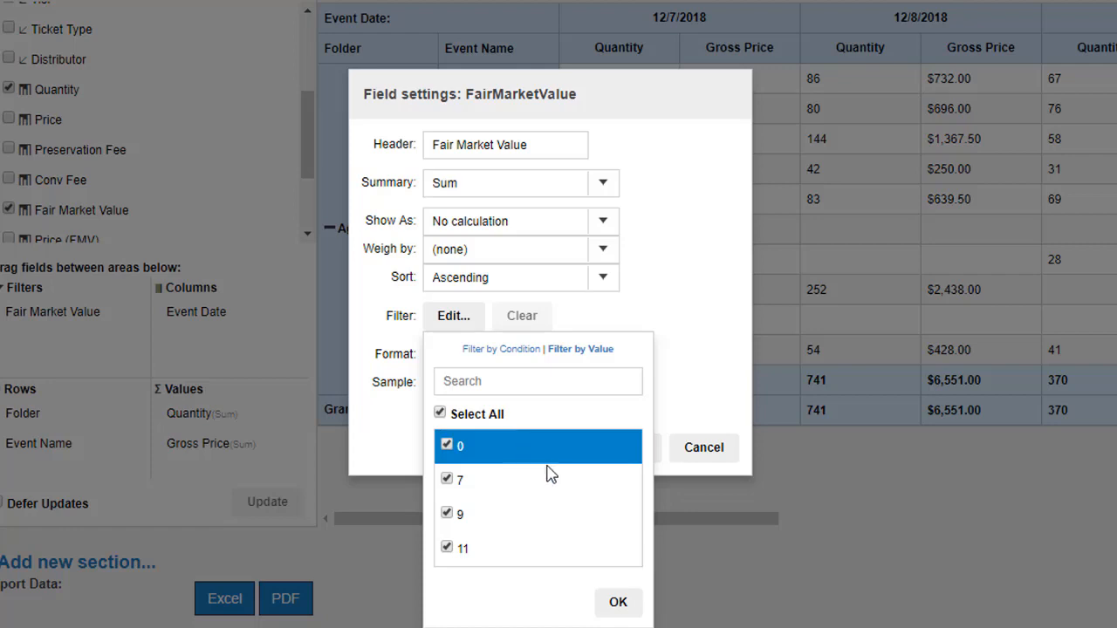
click(513, 350)
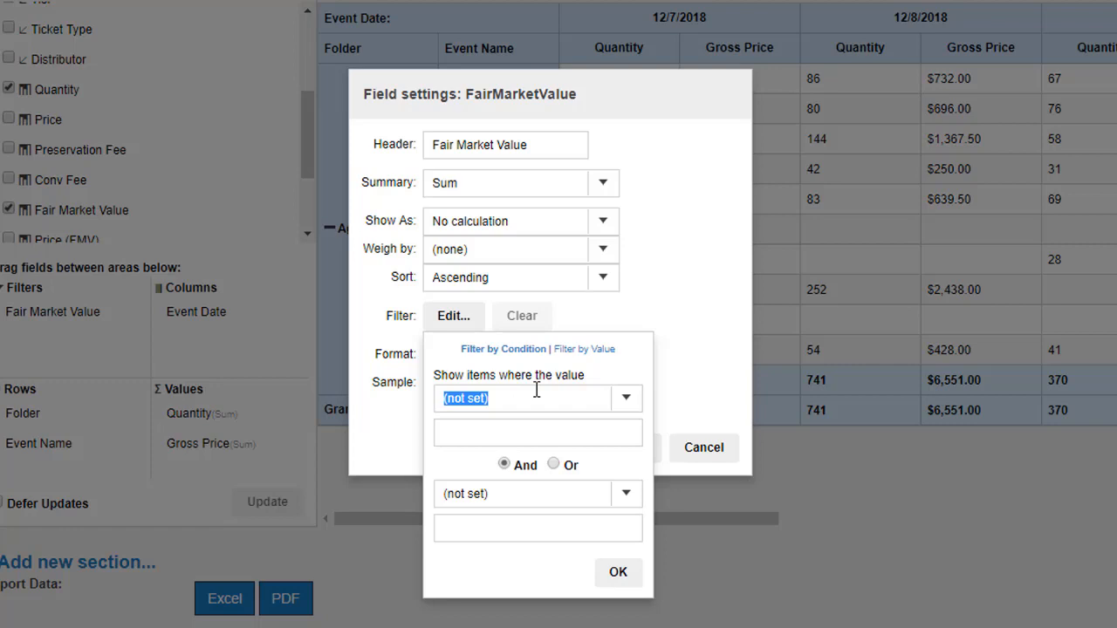
click(627, 402)
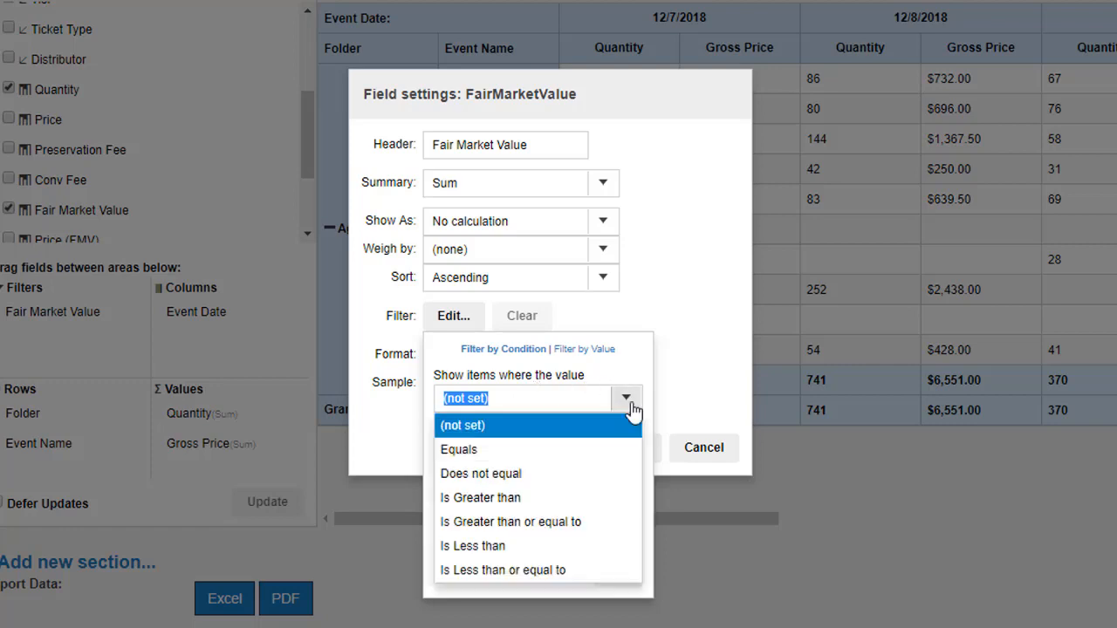
click(489, 497)
click(488, 431)
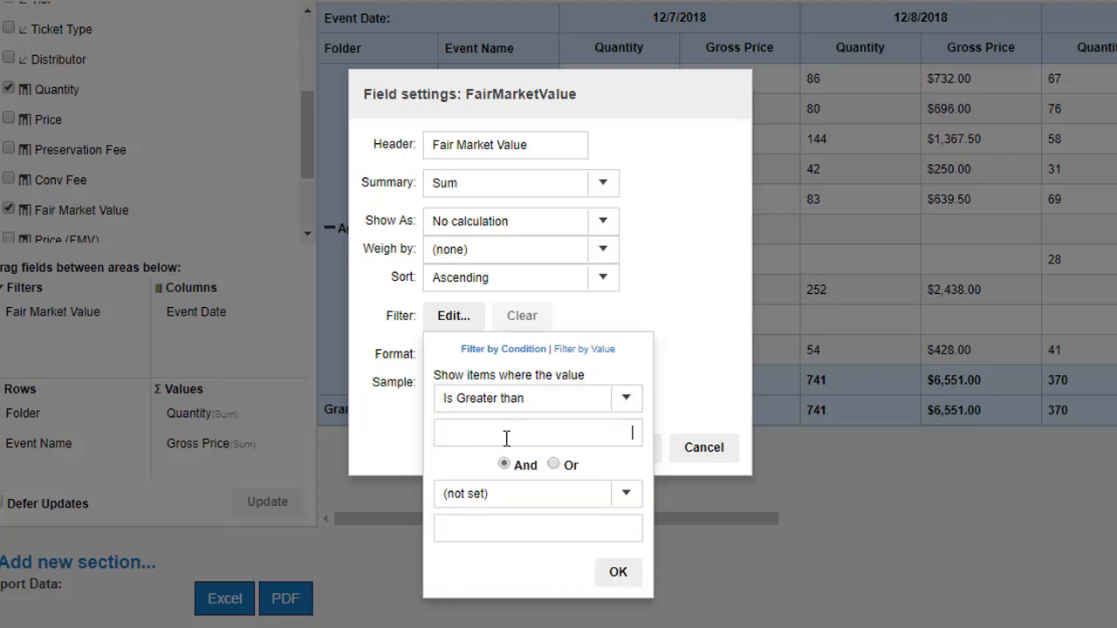
text(0)
click(618, 572)
click(638, 449)
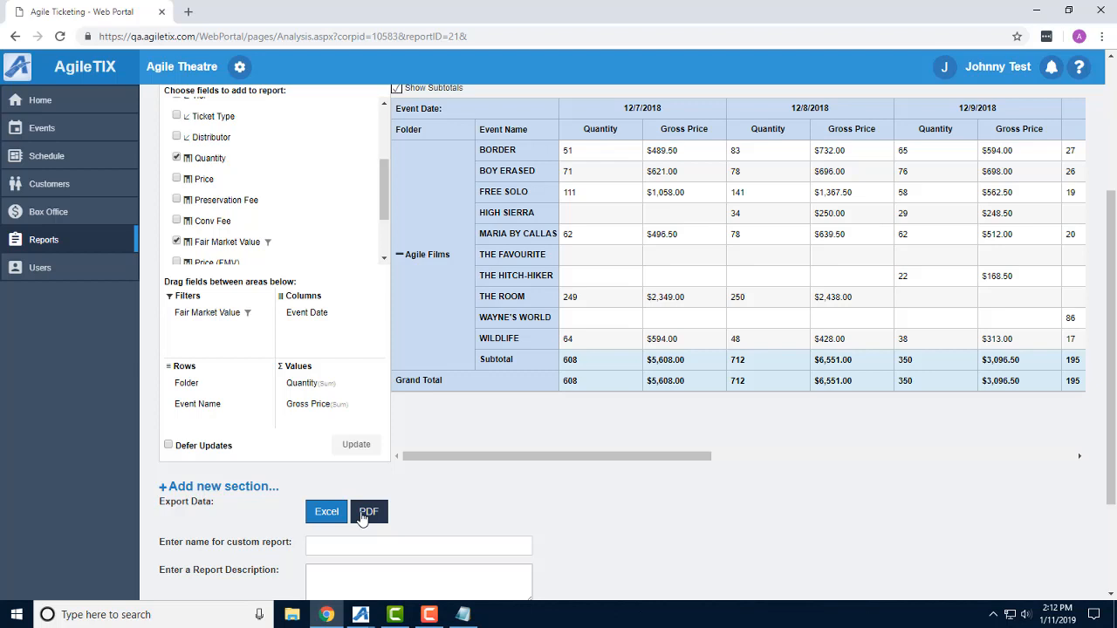
Set the Event Date column field's sort order to Descending.
right_click(312, 317)
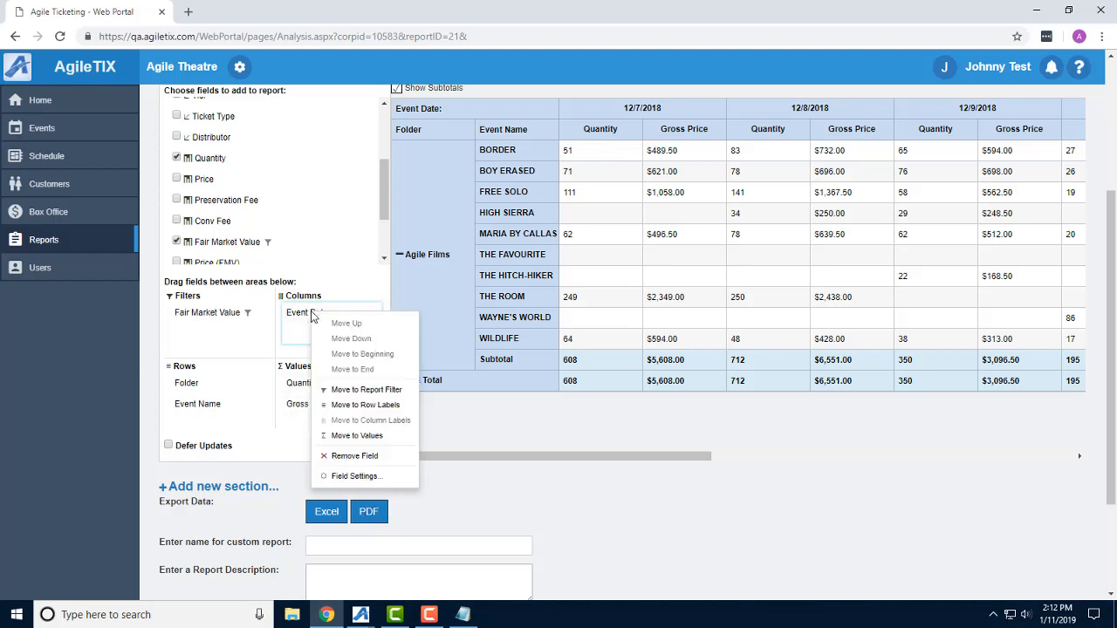
click(354, 476)
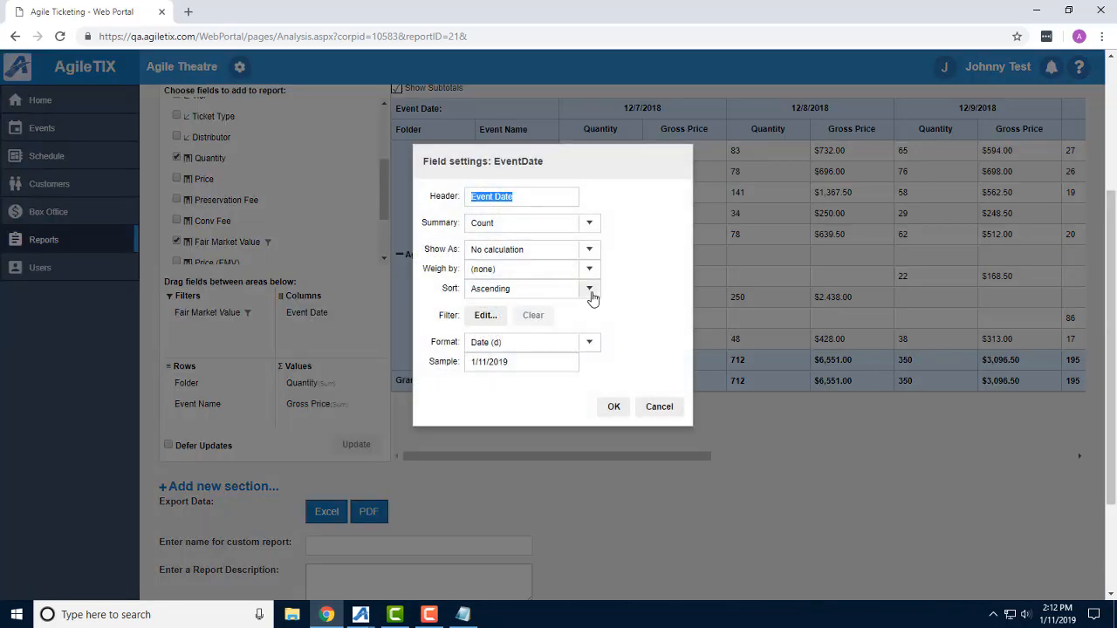
click(590, 289)
click(529, 323)
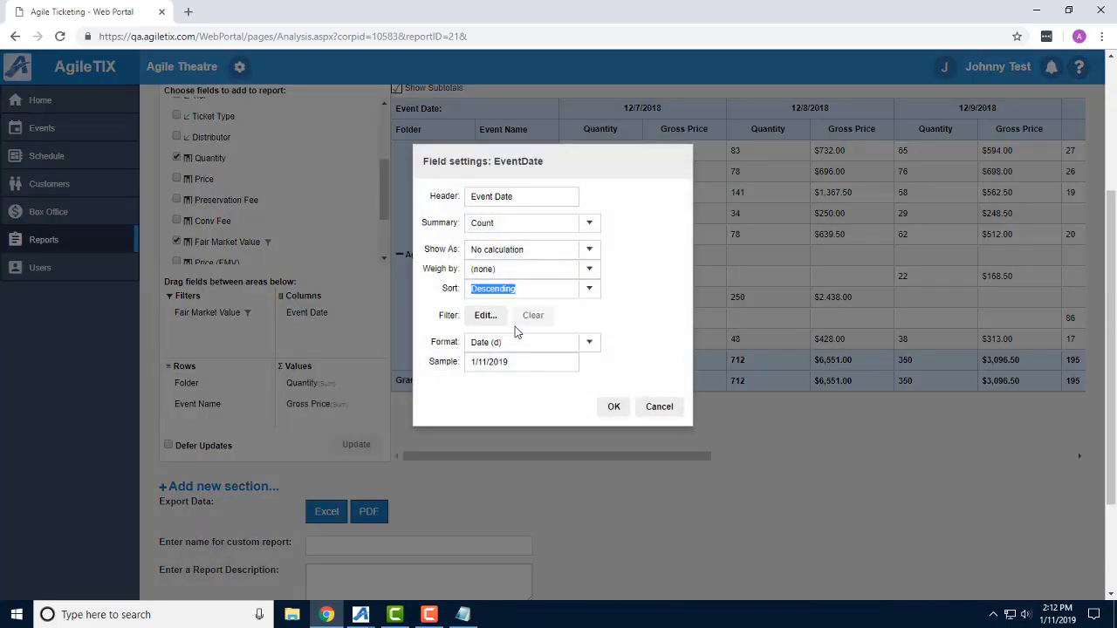
click(615, 408)
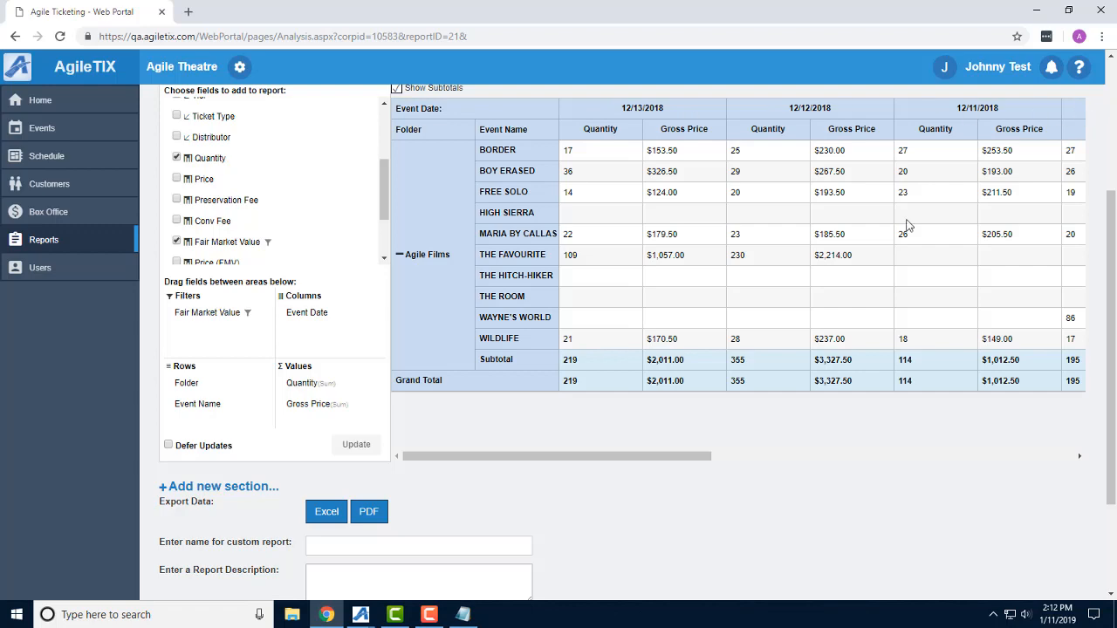
Set the Event Date column field's sort order back to Ascending.
right_click(300, 323)
click(332, 481)
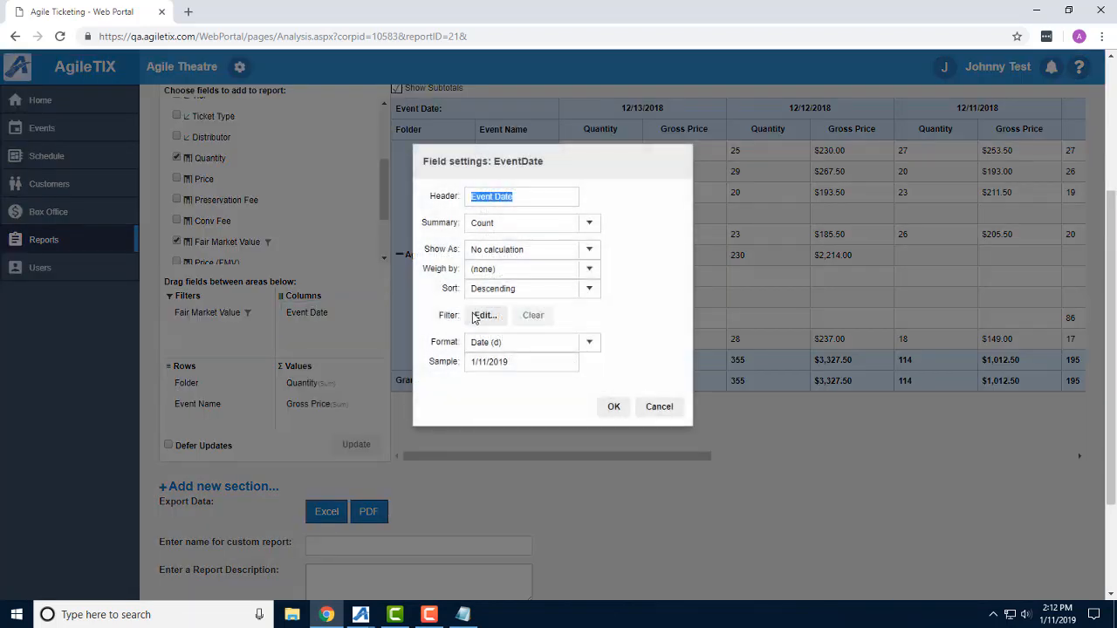
click(589, 288)
click(515, 305)
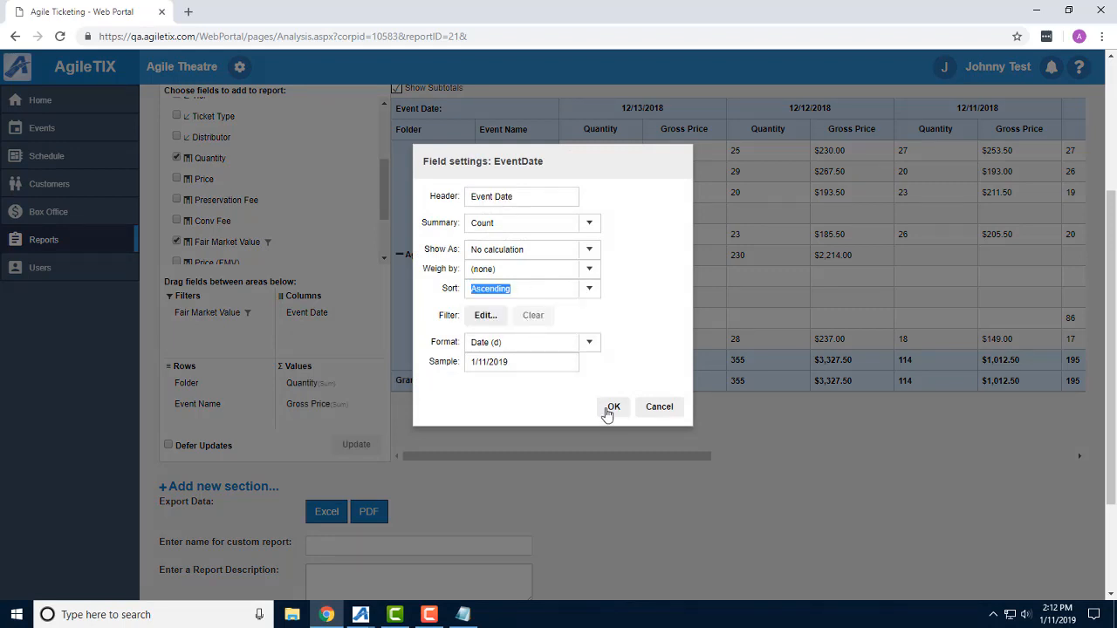
click(612, 408)
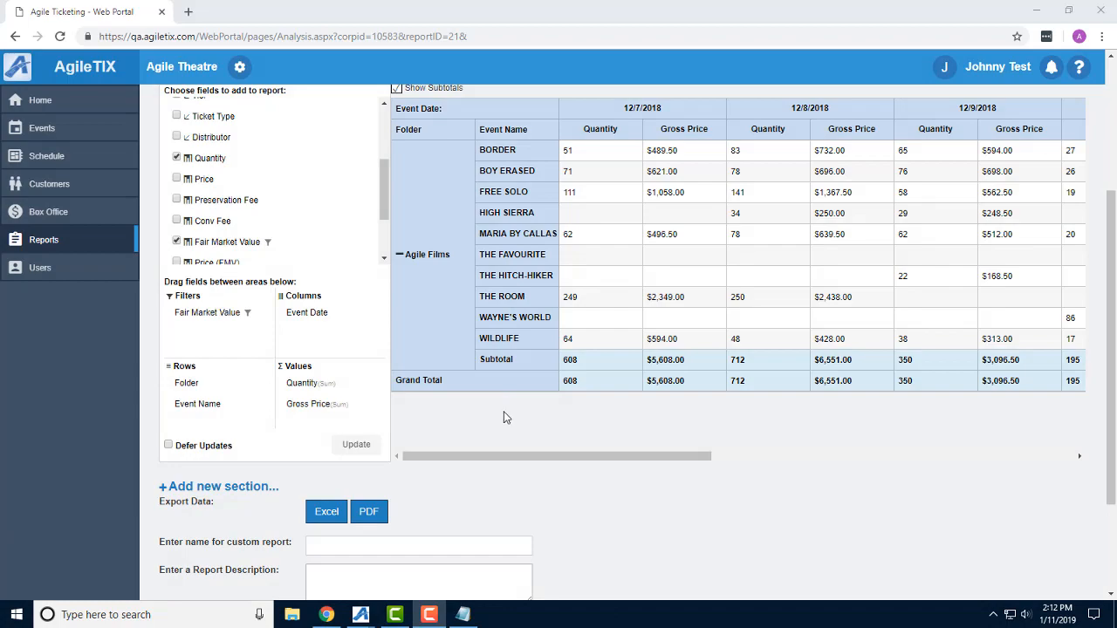
Turn off subtotals for the Gross Revenue by Week pivot.
scroll(445, 331, up, 1)
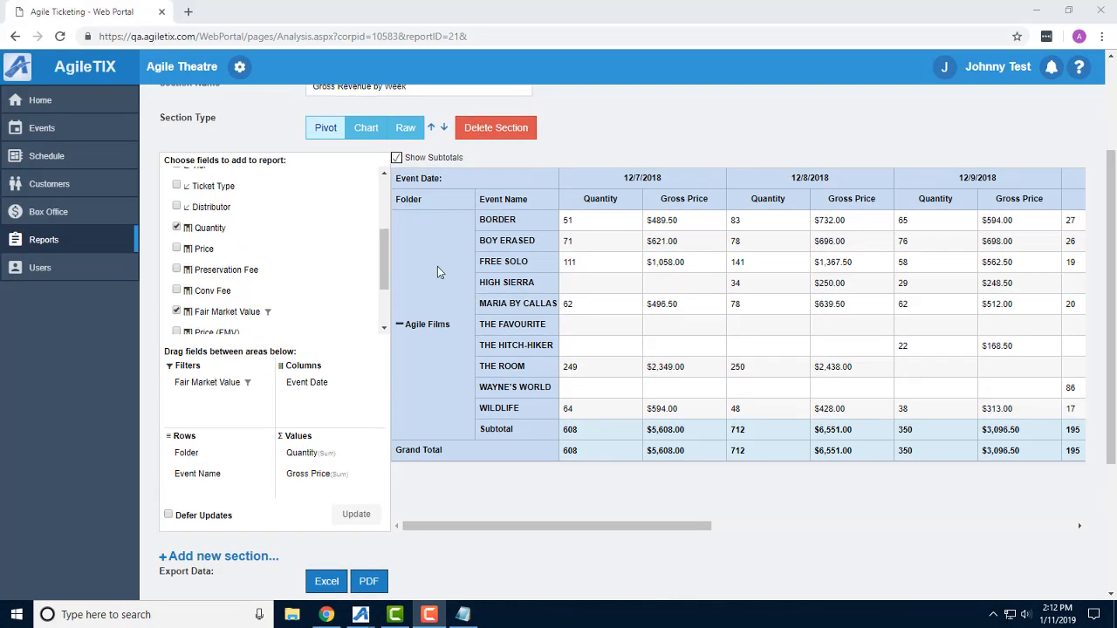
click(415, 165)
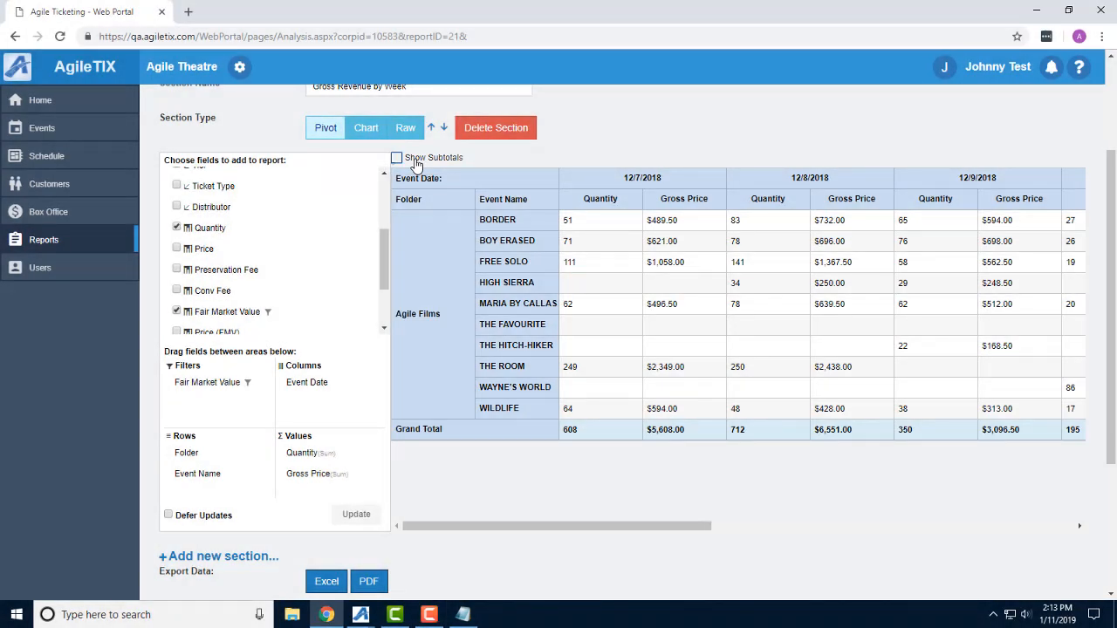
Add a new report section named Chart below the pivot and set its section type to Chart.
scroll(279, 262, down, 2)
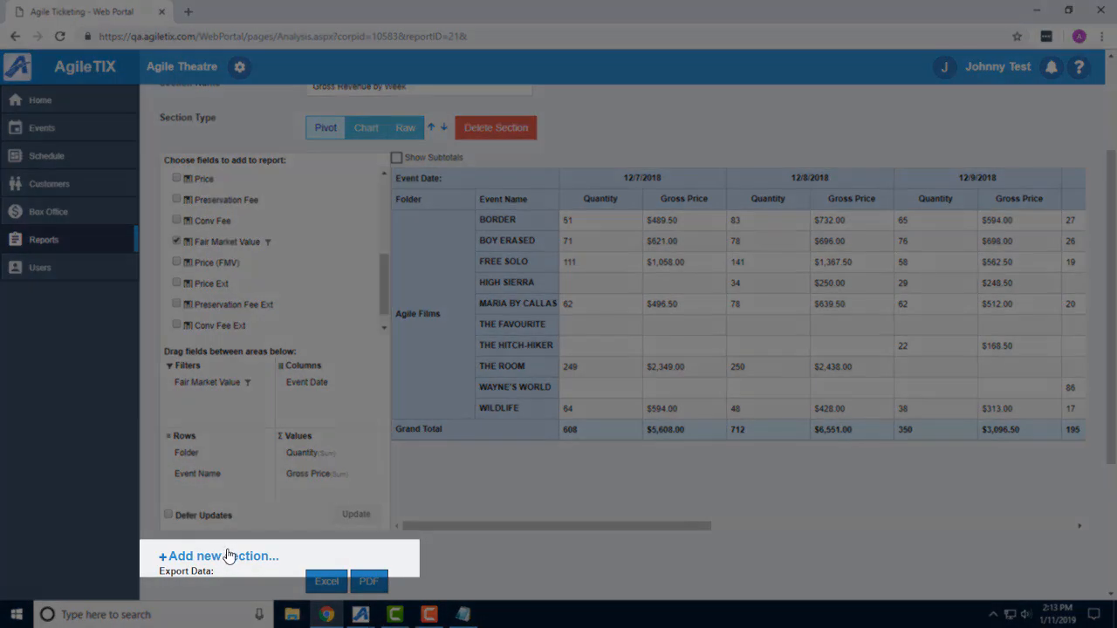
click(229, 556)
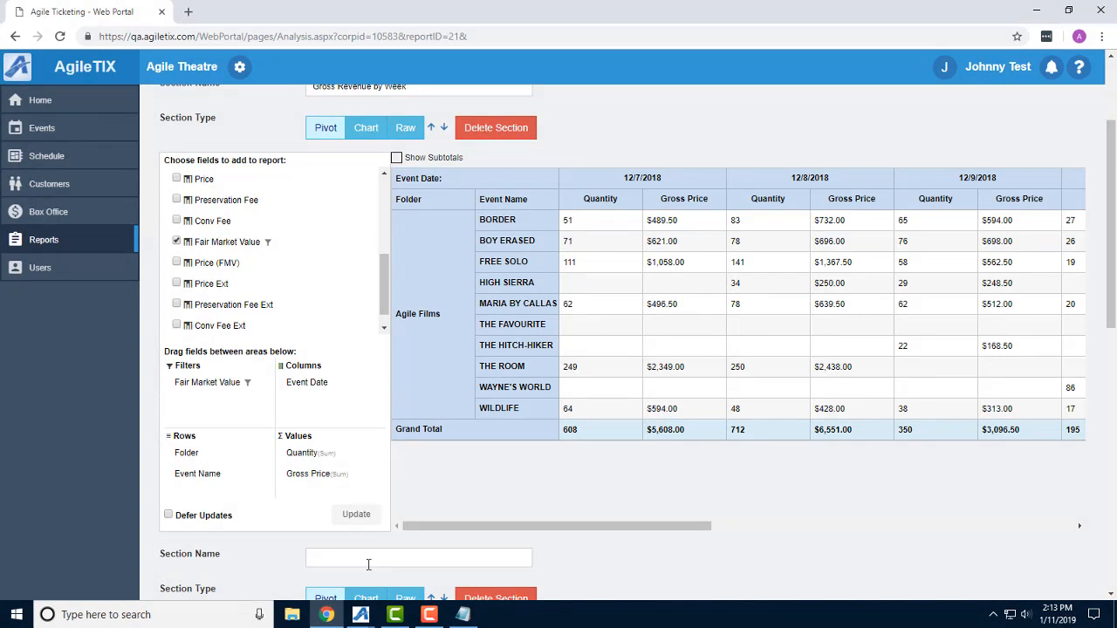
click(369, 565)
text(Chart)
scroll(368, 550, down, 1)
click(366, 538)
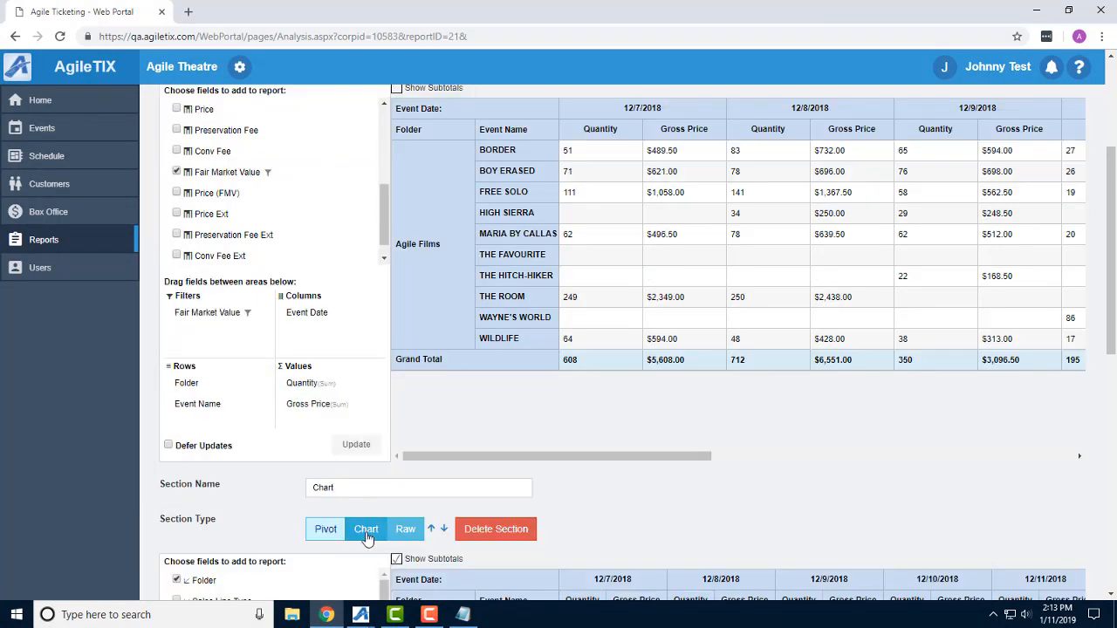
Remove Folder from the Chart section's rows and Gross Price from its values.
scroll(531, 393, down, 1)
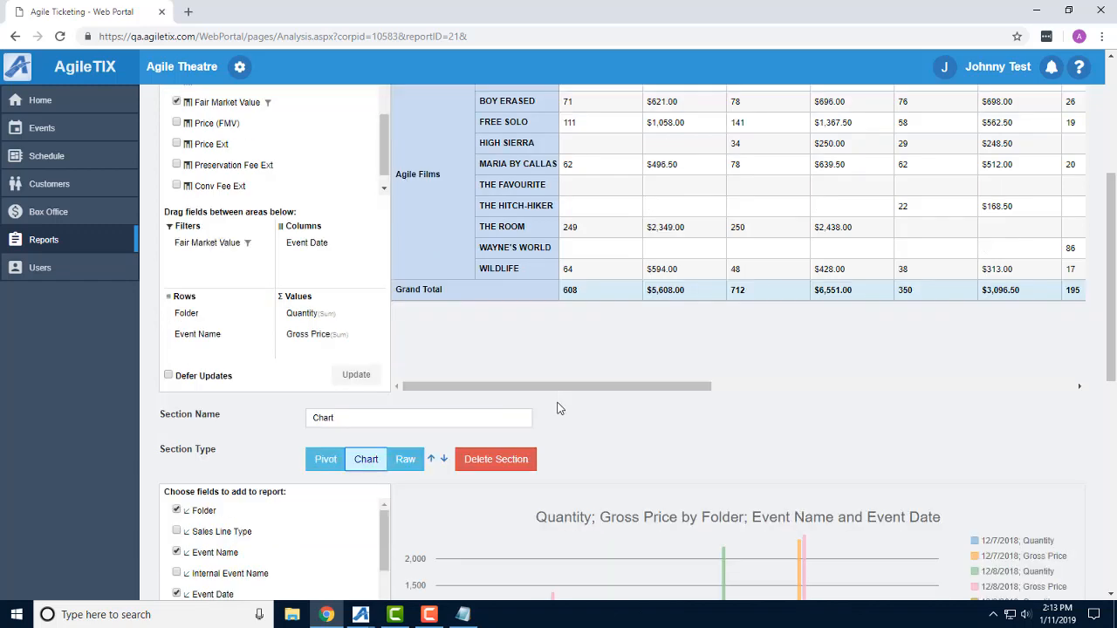
scroll(902, 376, down, 3)
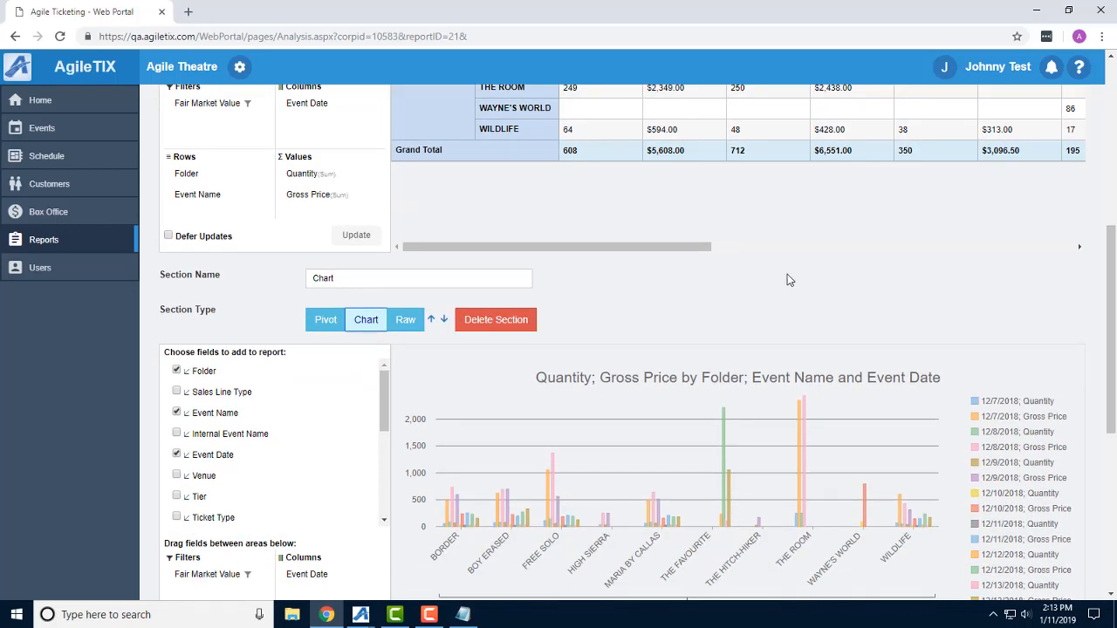
scroll(730, 262, down, 1)
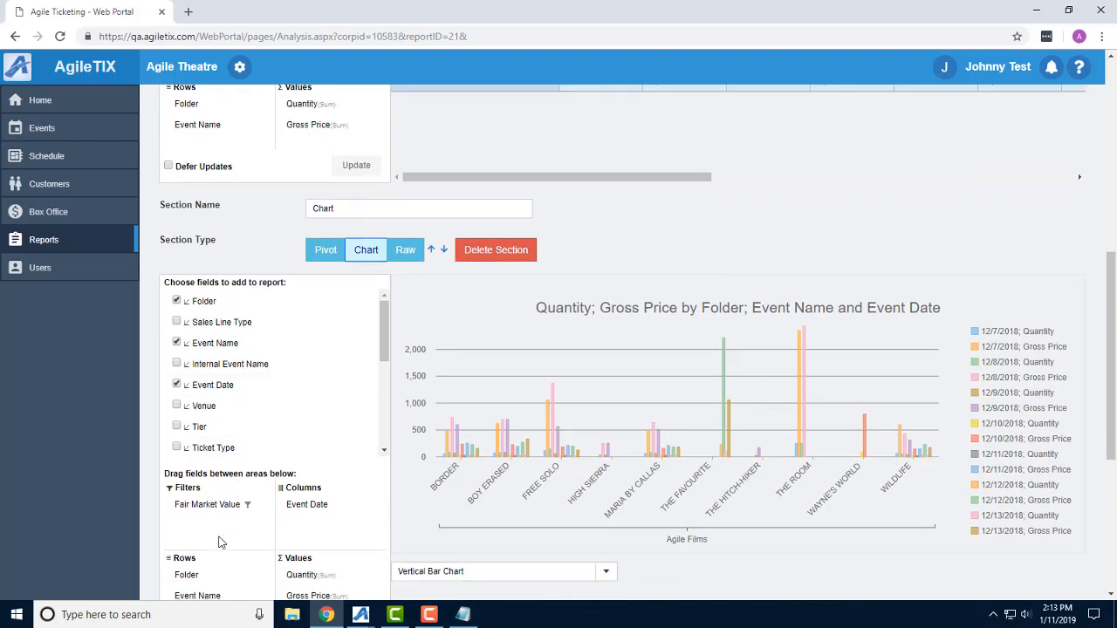
drag(209, 578, 219, 432)
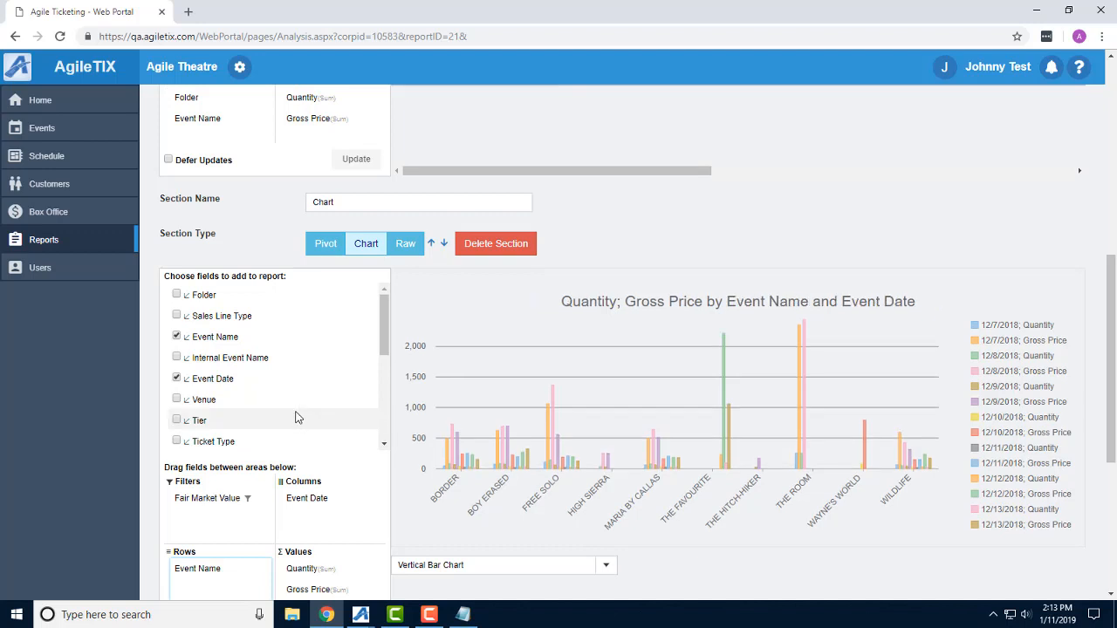
scroll(295, 418, down, 1)
click(321, 519)
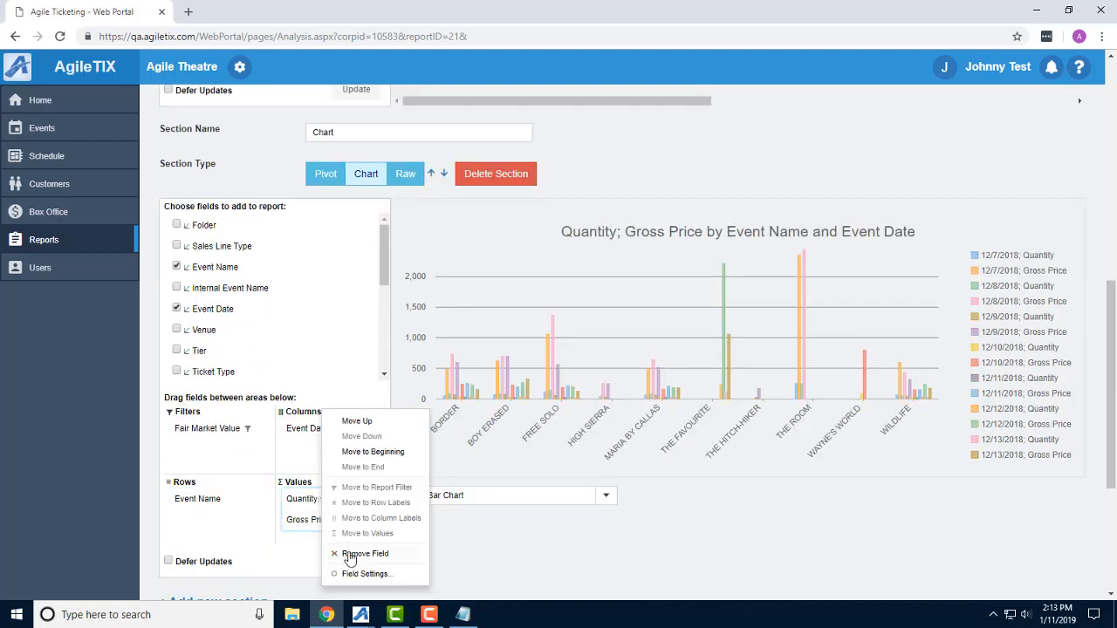
click(351, 554)
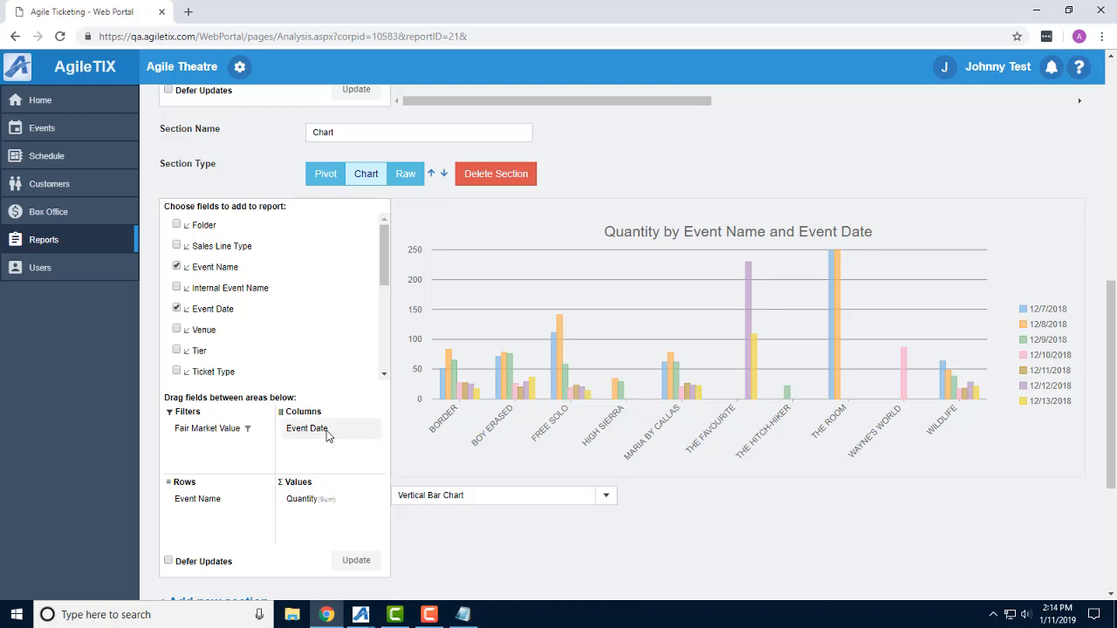
Swap the Chart section's Event Date to rows and Event Name to columns, and make it a Line Chart.
mouse_move(327, 436)
mouse_down()
mouse_move(227, 518)
mouse_move(314, 436)
mouse_up()
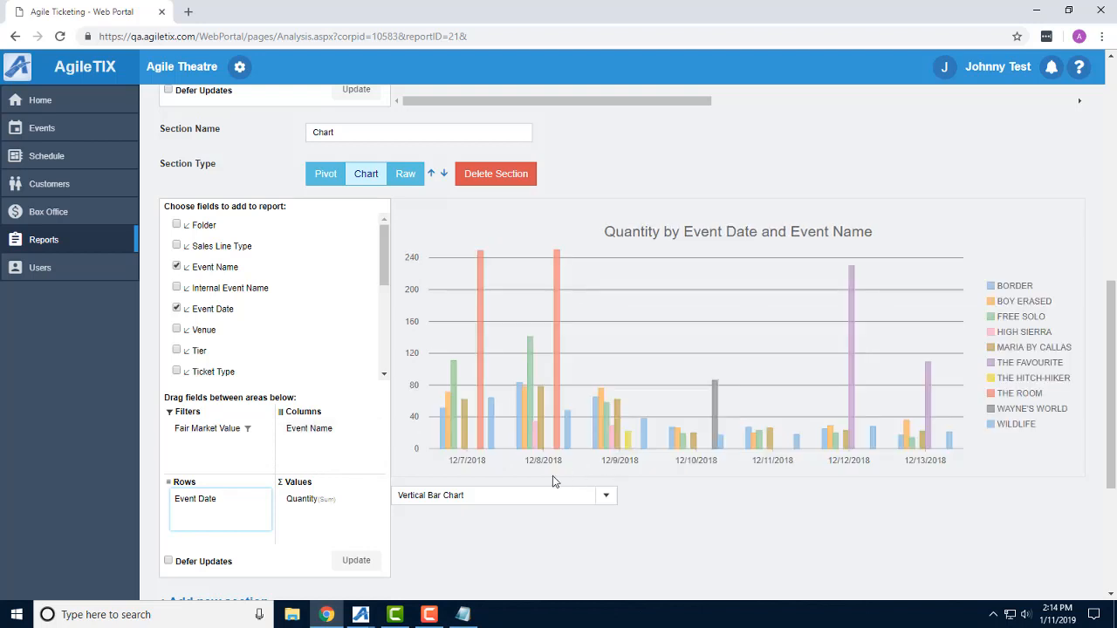
click(606, 496)
click(418, 444)
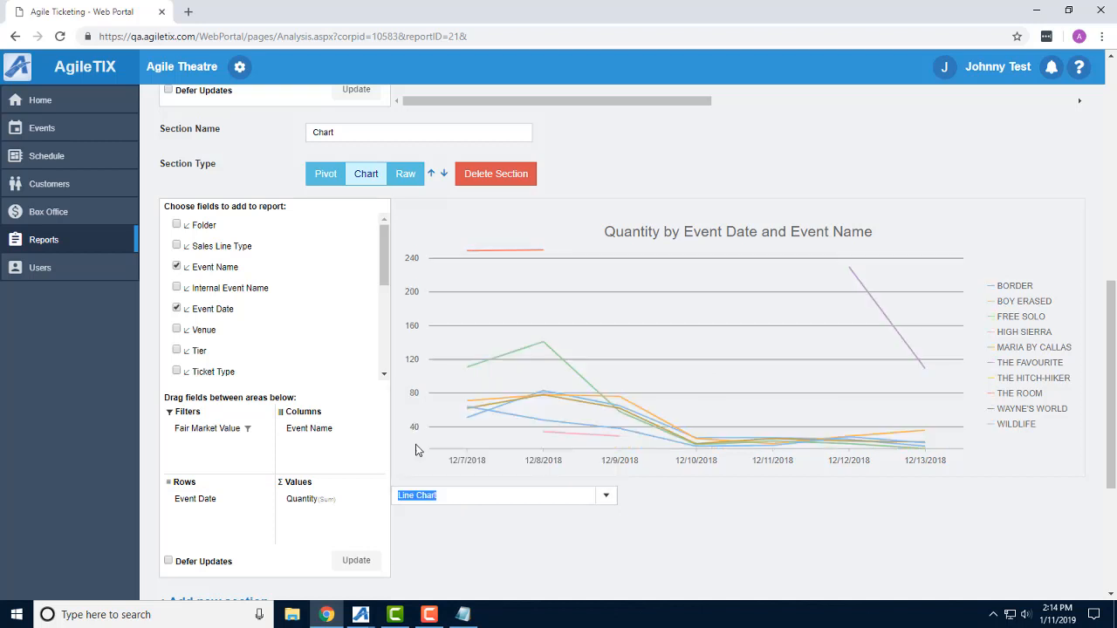
Add a third report section named Export and set its section type to Raw.
scroll(697, 507, down, 1)
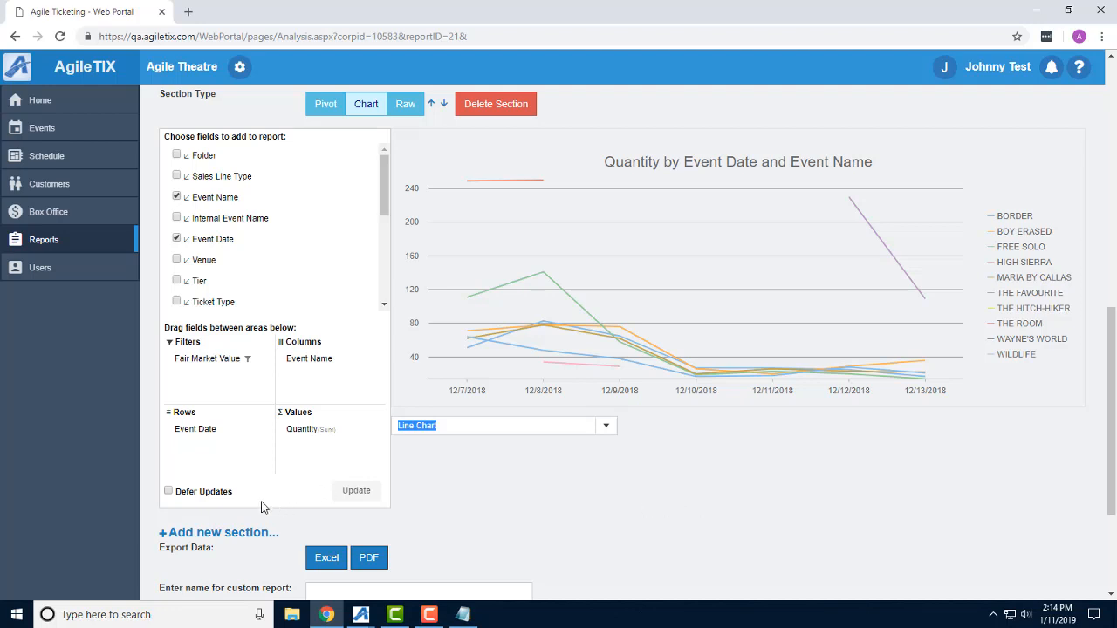
click(216, 531)
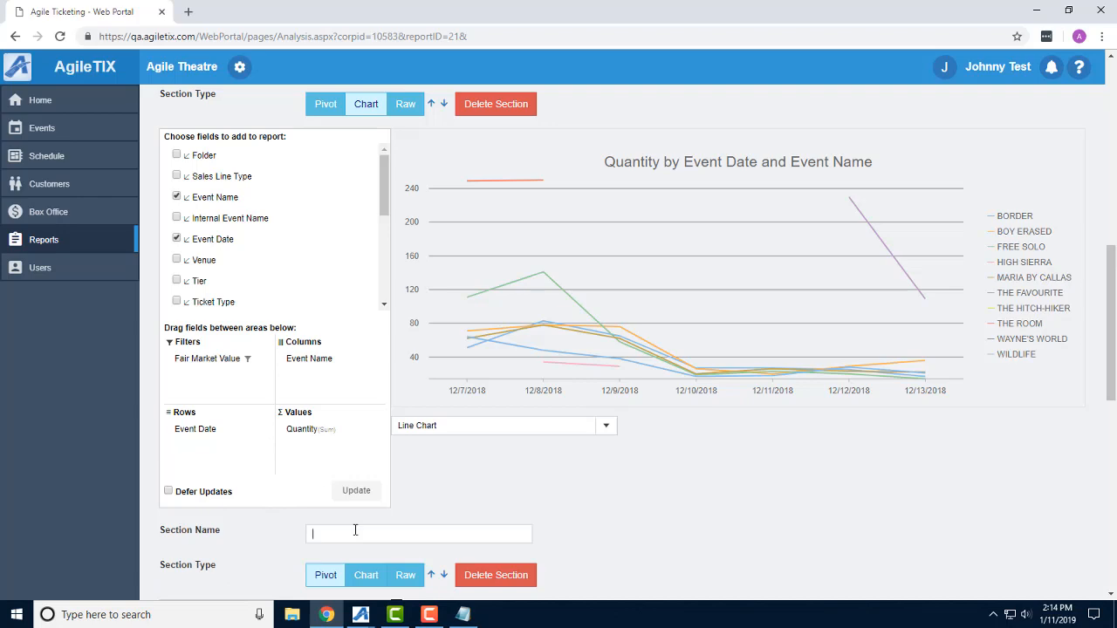
click(356, 529)
text(Export)
click(407, 575)
Include all columns in the Export section except InternalEventName.
scroll(626, 466, down, 2)
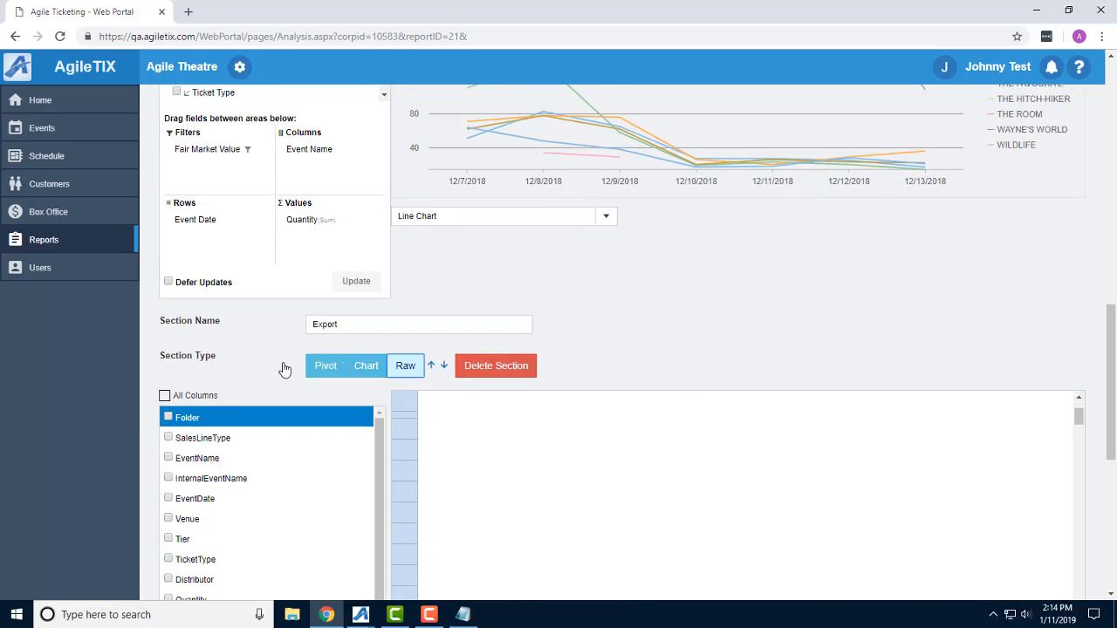
scroll(269, 370, down, 1)
scroll(268, 371, down, 1)
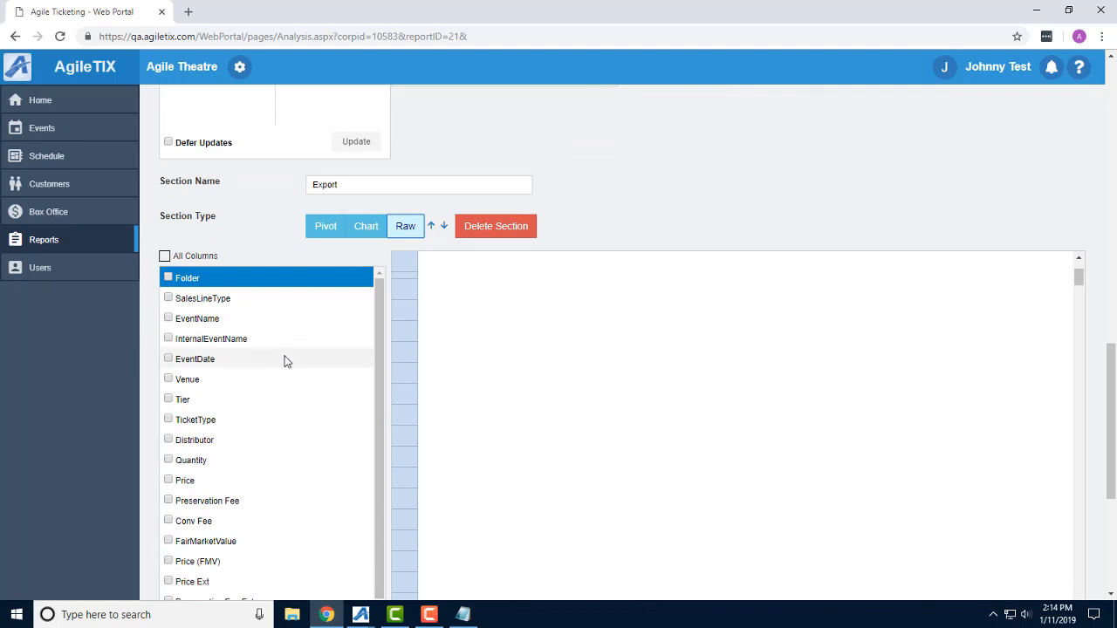
click(165, 256)
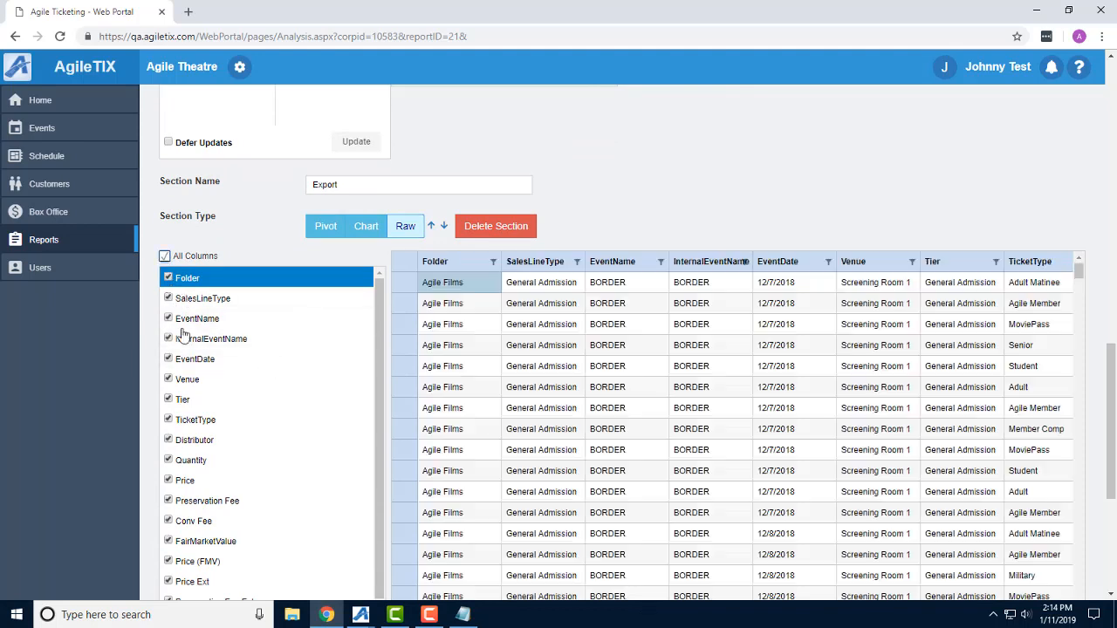
click(168, 340)
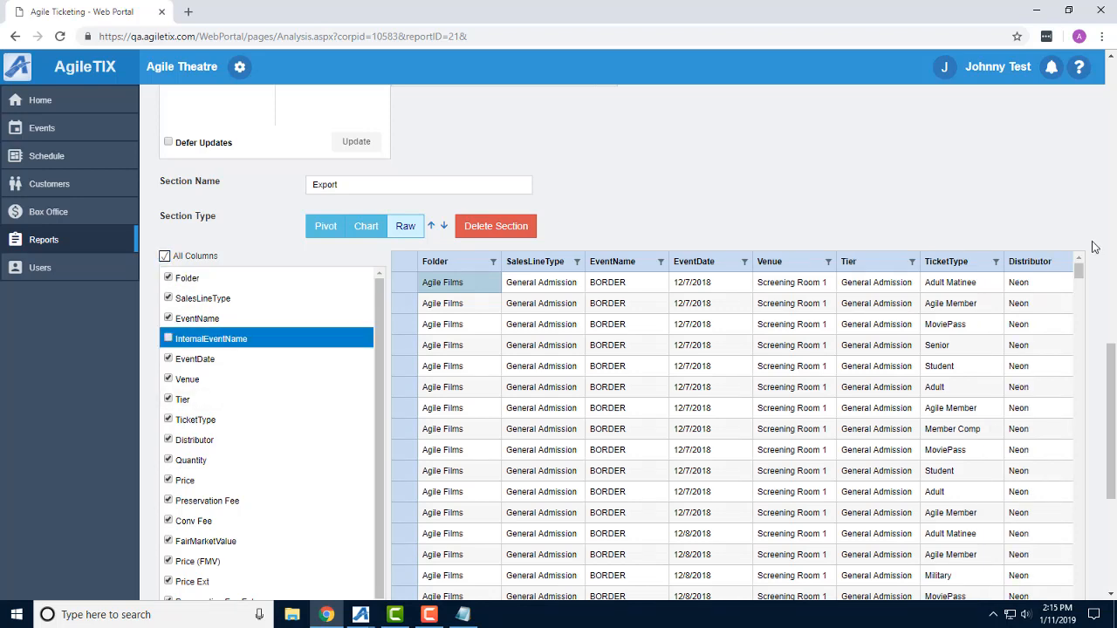
Save the custom report as "Gross revenue by week" with description "Description" and tags "Tag1;Tag2", allowing other users to see it.
scroll(1096, 248, down, 3)
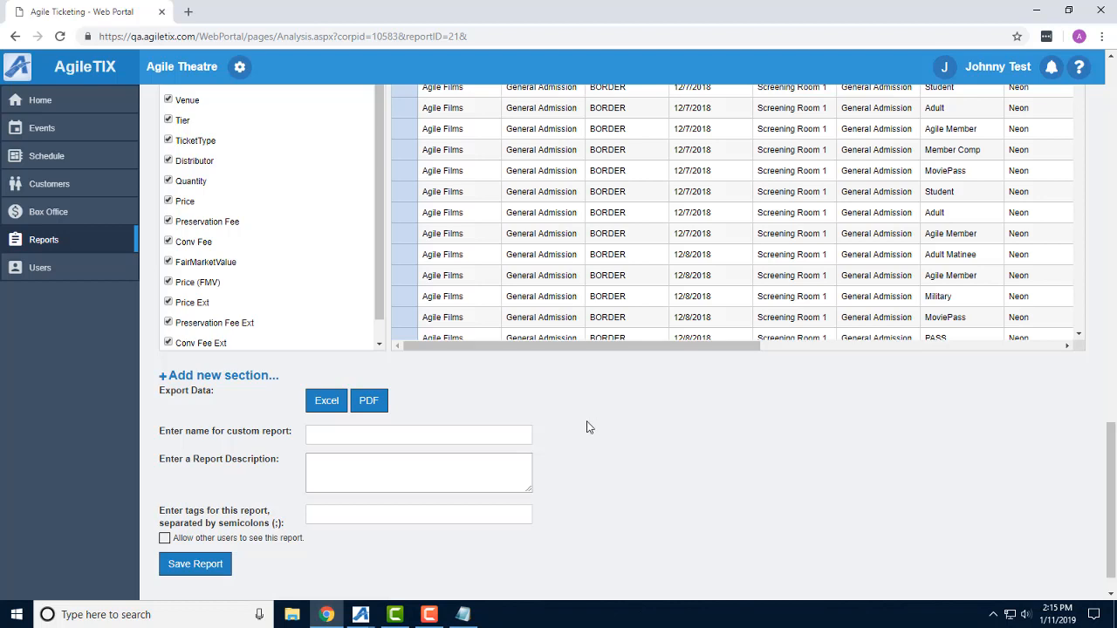
click(382, 431)
text(Groo)
key(BackSpace)
text(ss revenue by week)
click(410, 461)
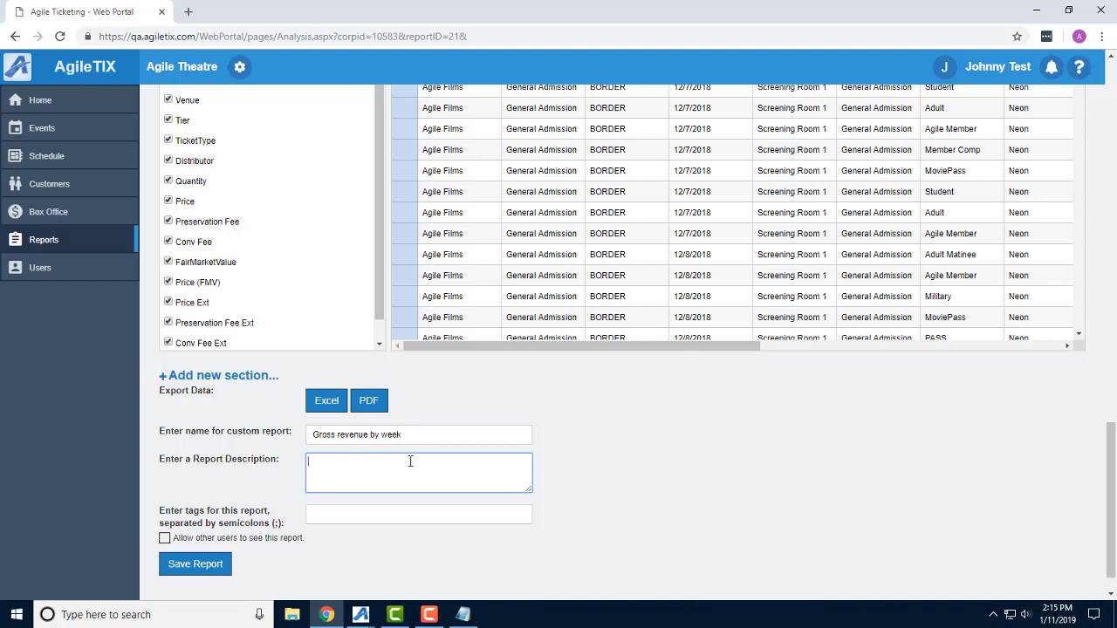
text(Description)
key(Tab)
text(Ta)
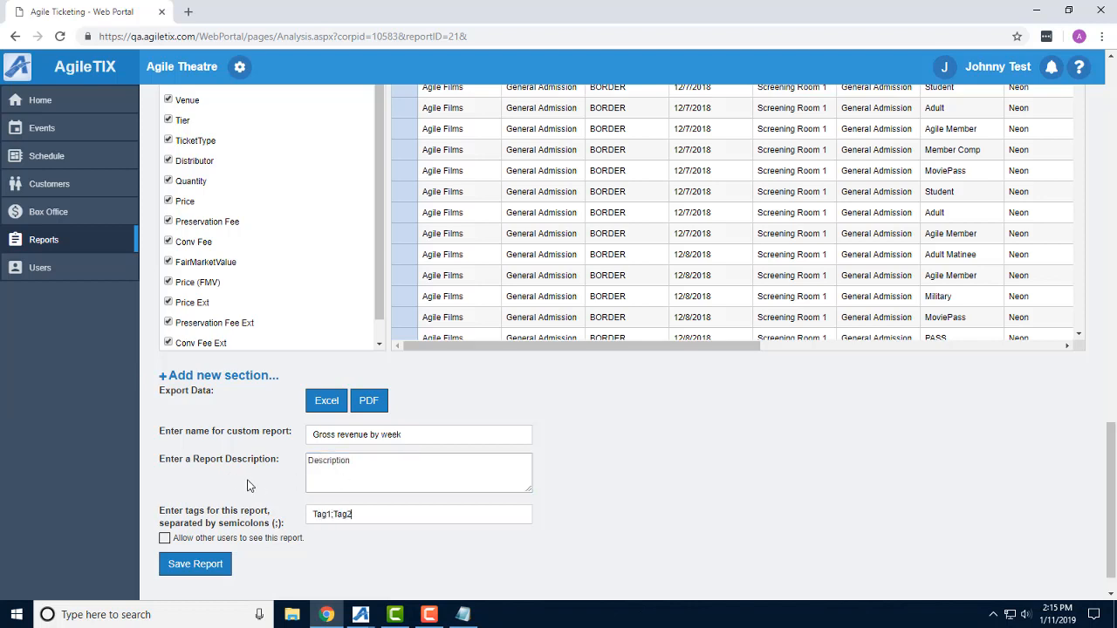
click(165, 539)
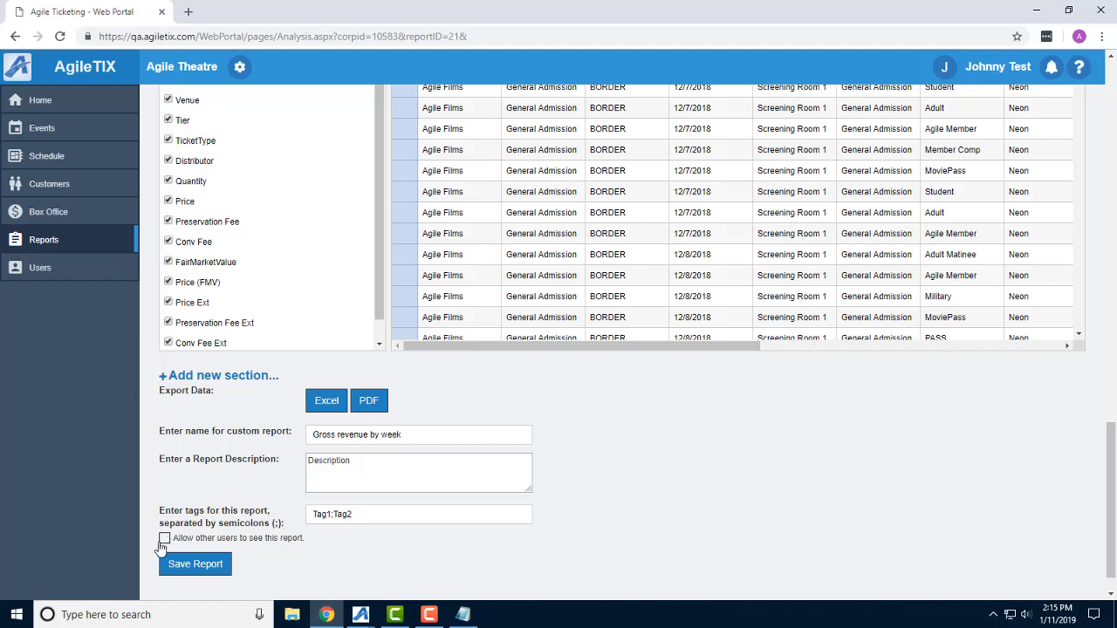
click(200, 568)
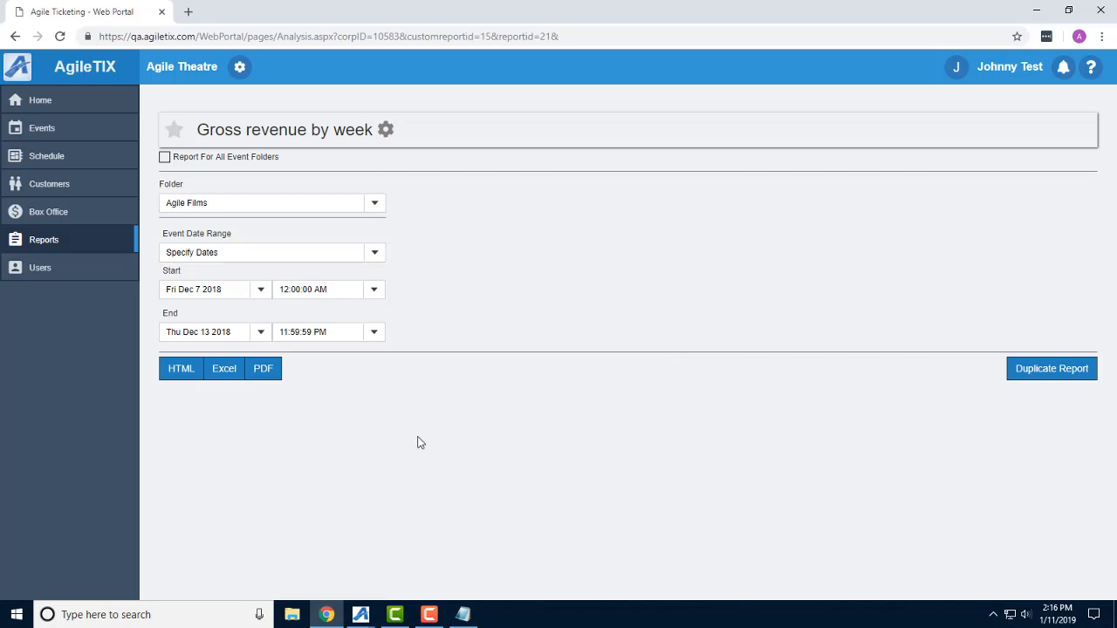
Run the Gross revenue by week report as HTML for event dates Dec 7 2018 through Dec 13 2018.
click(260, 289)
click(291, 316)
click(334, 316)
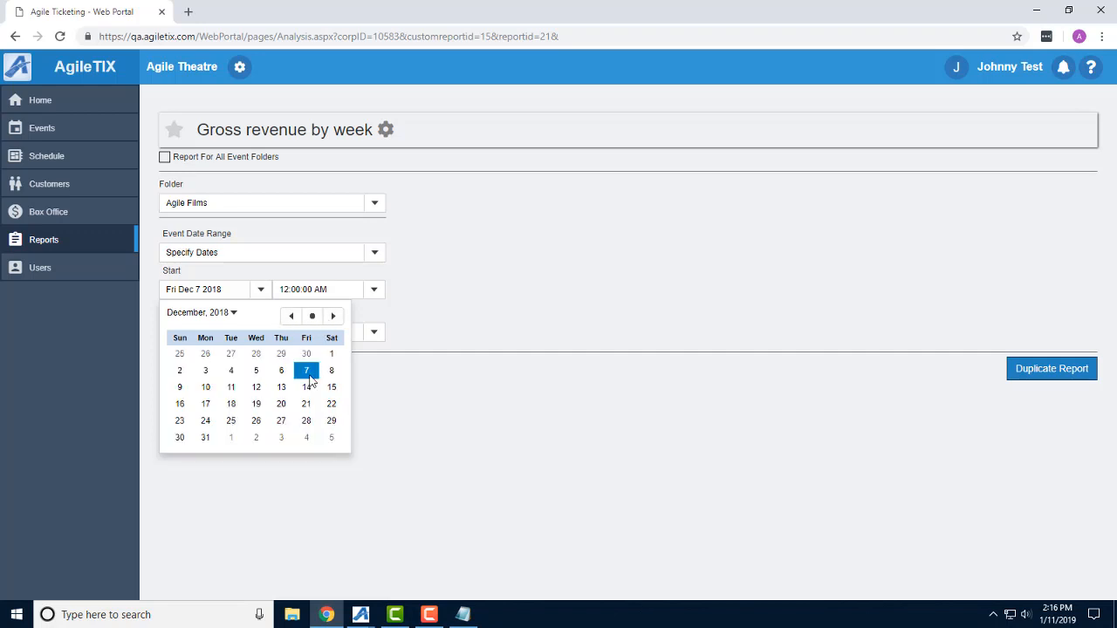
click(308, 374)
click(260, 333)
click(281, 429)
click(181, 368)
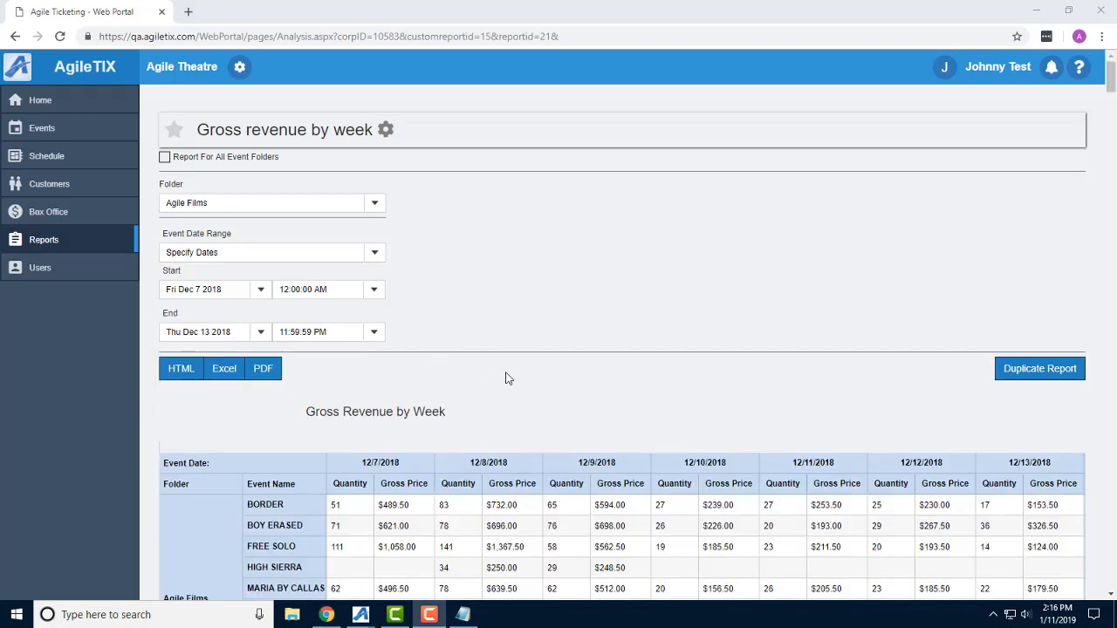
Review the generated report's pivot table, line chart and raw Export section.
scroll(1114, 284, down, 2)
drag(885, 522, 663, 534)
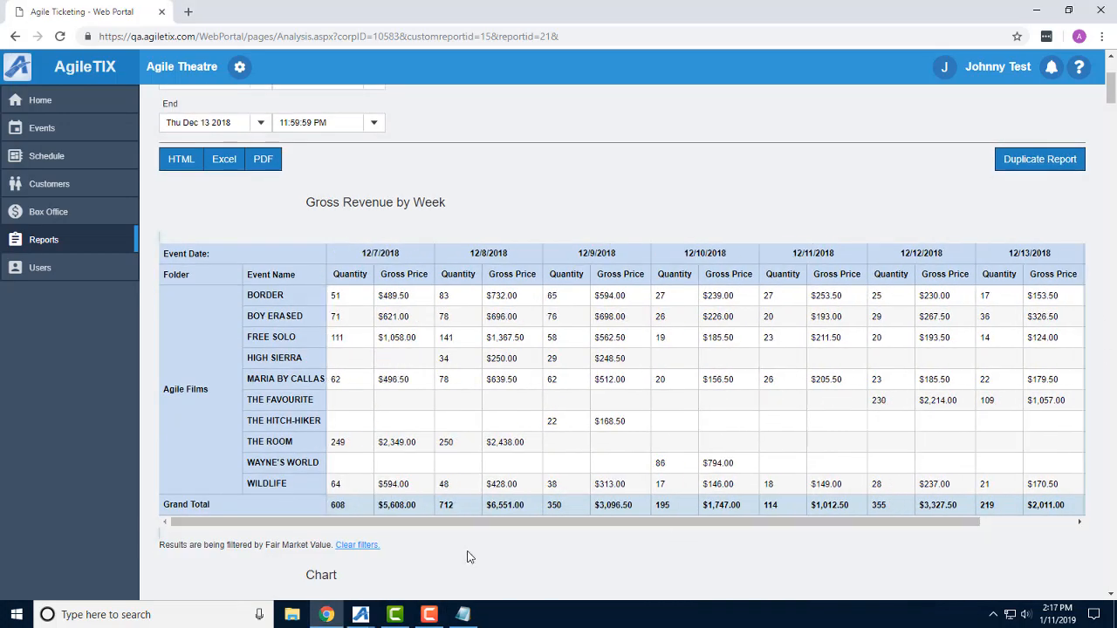
scroll(464, 451, down, 2)
scroll(467, 445, down, 9)
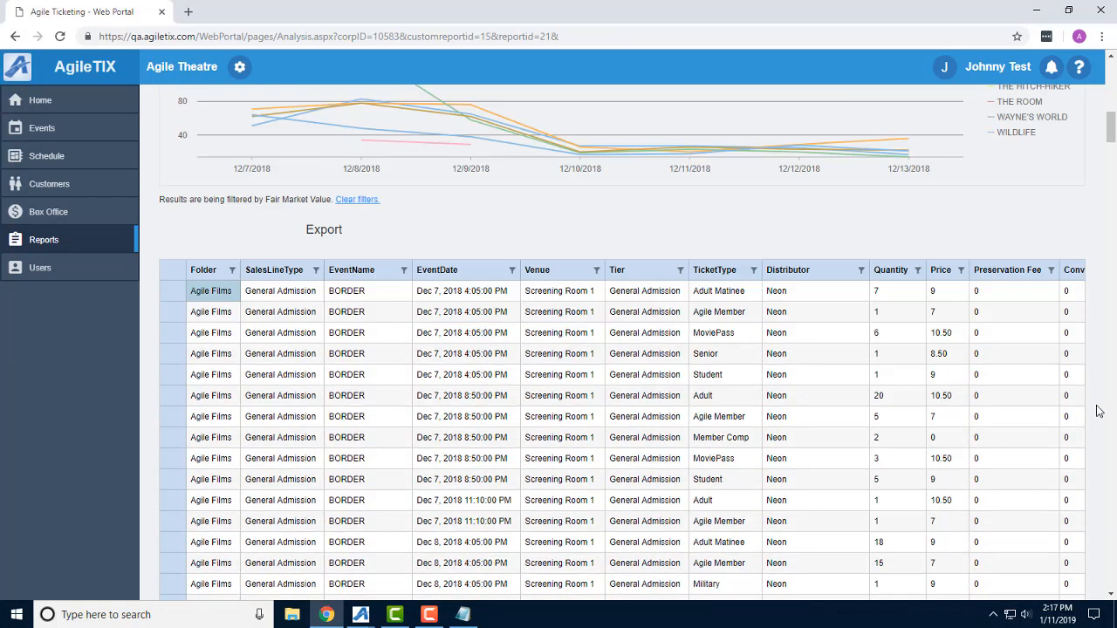
scroll(1099, 411, down, 20)
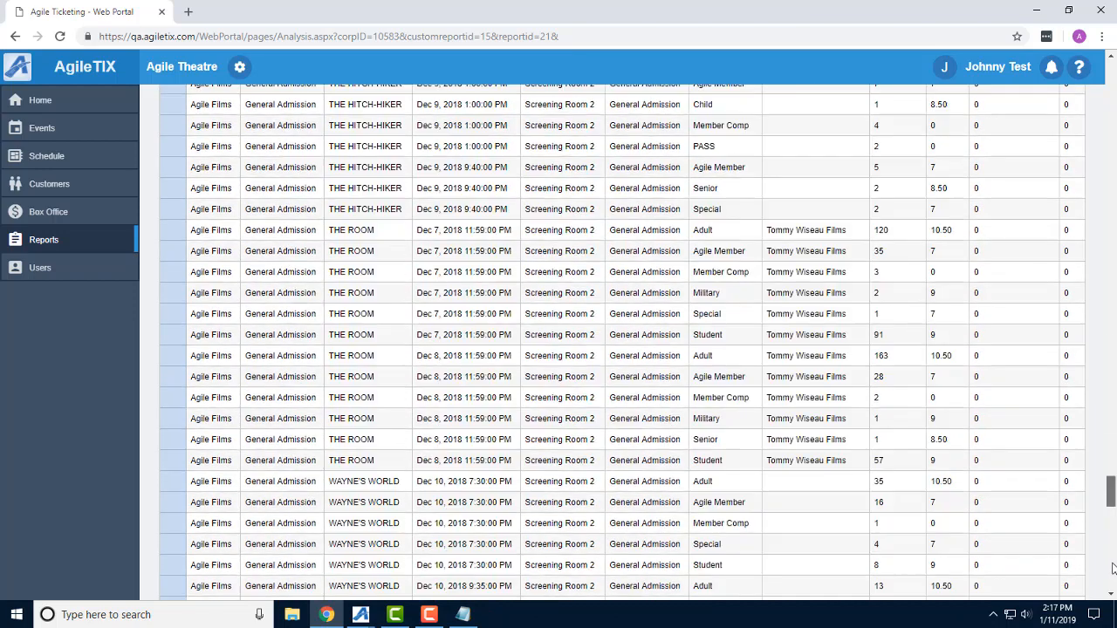
drag(1112, 578, 1111, 79)
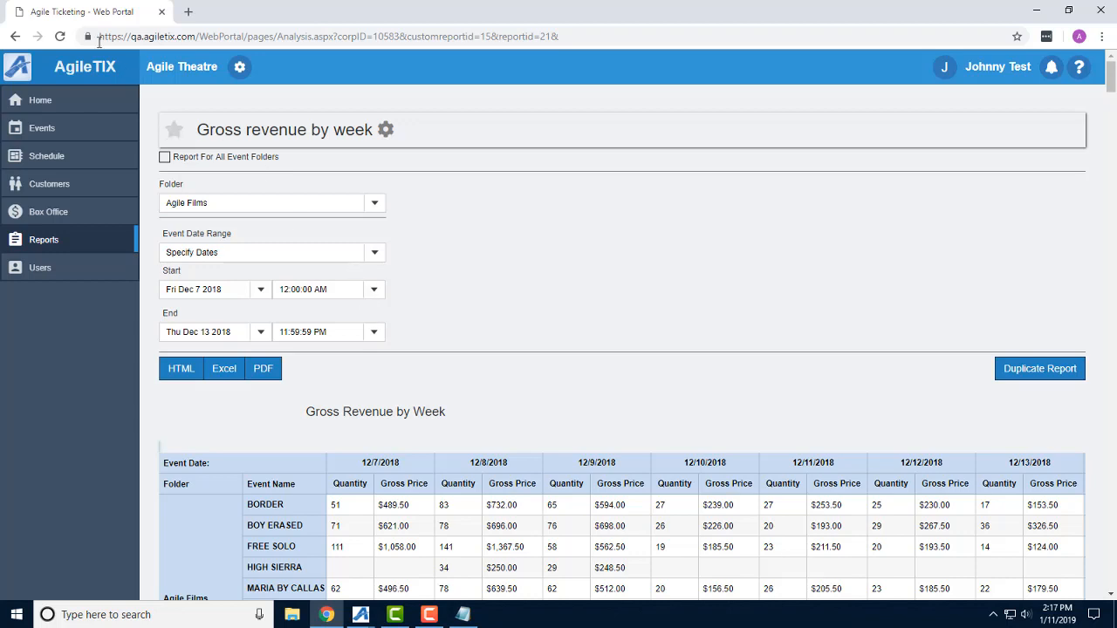
Open the Gross revenue by week report for editing, load its configuration, and save the changes to the report.
click(387, 131)
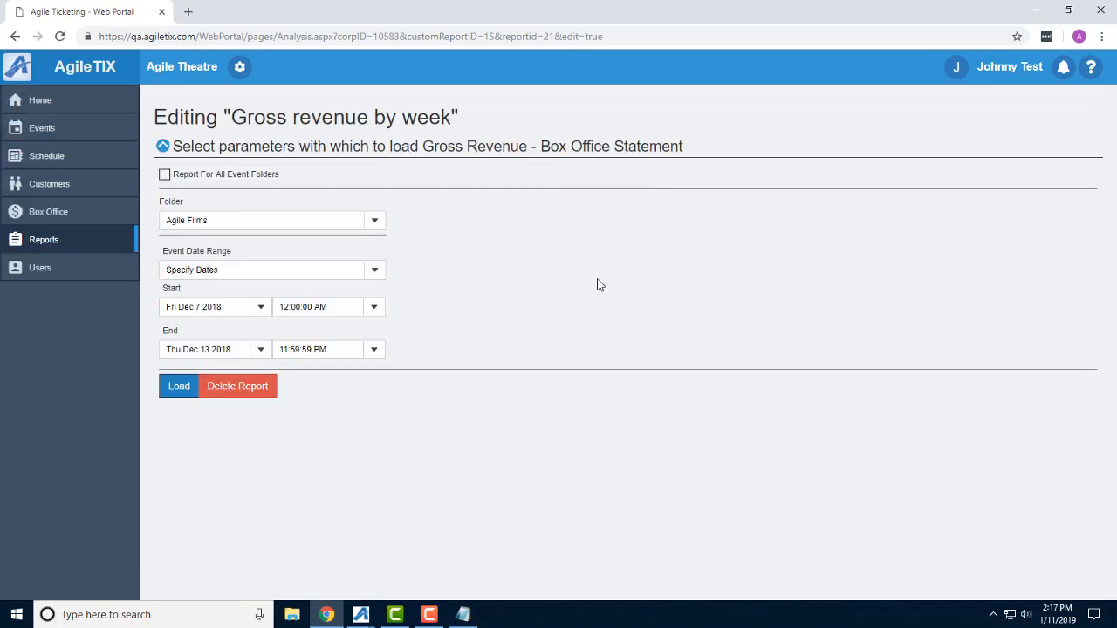
click(177, 389)
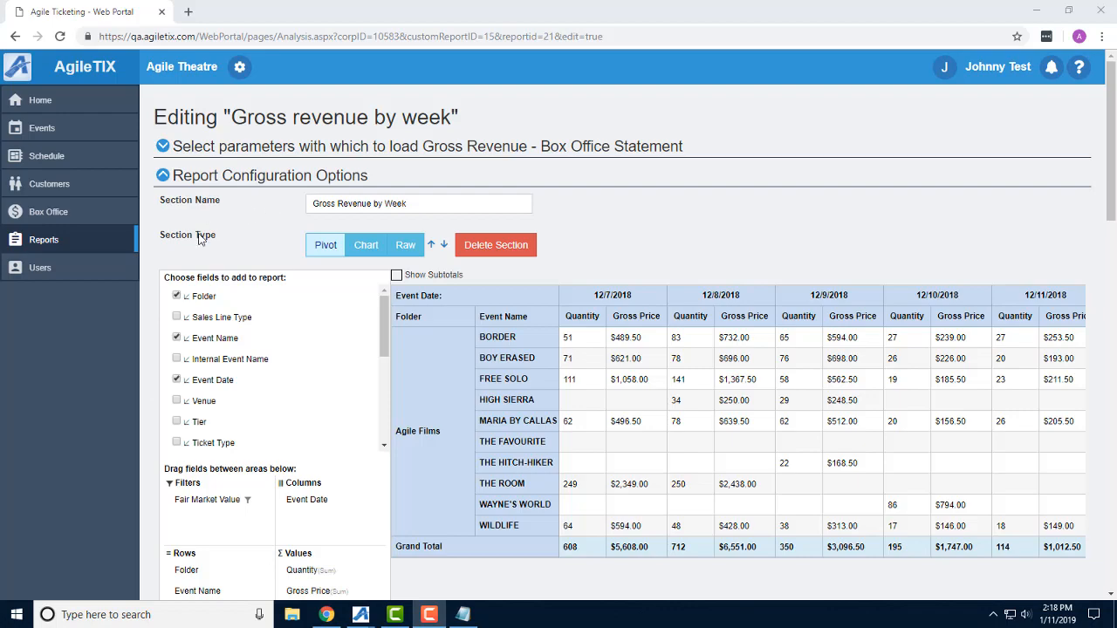
scroll(161, 253, down, 15)
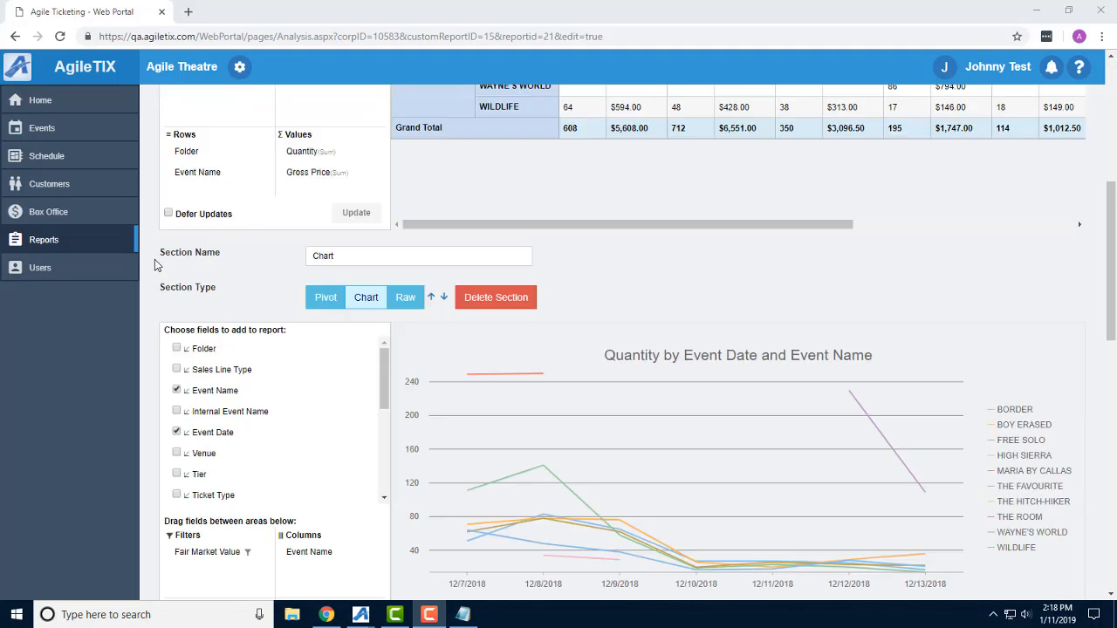
scroll(158, 266, down, 1)
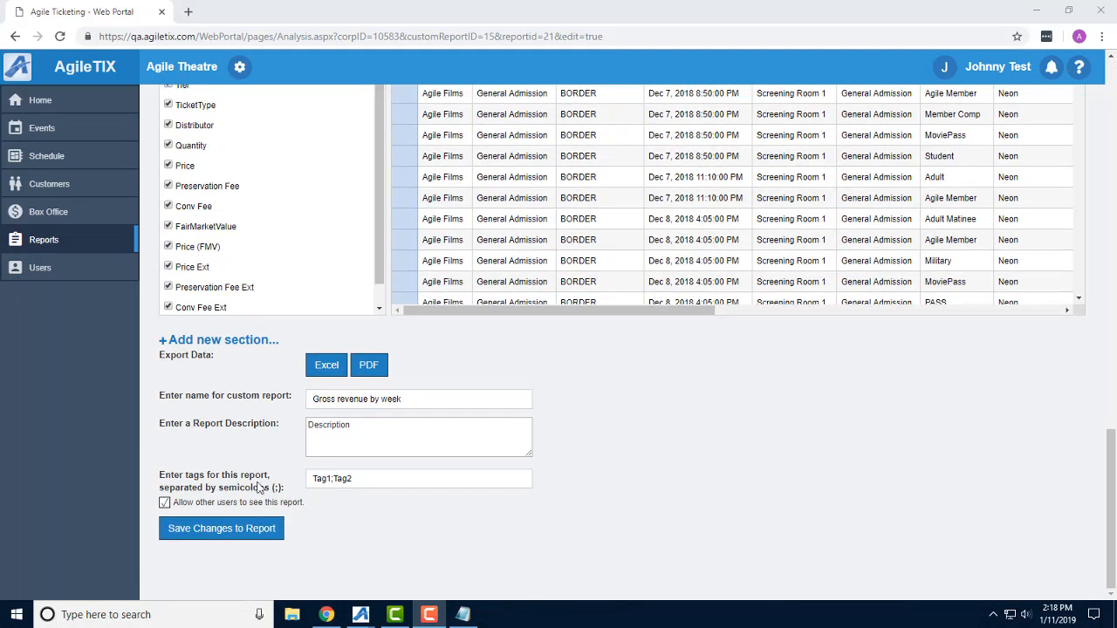
click(240, 532)
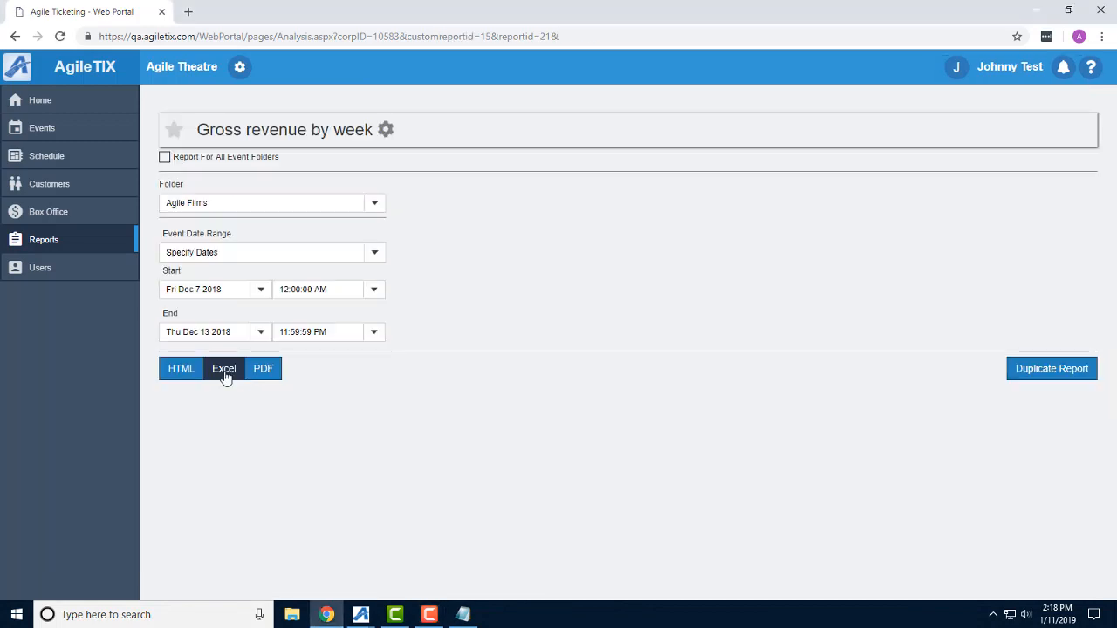
Export the Gross revenue by week report to Excel and open the downloaded workbook.
click(225, 370)
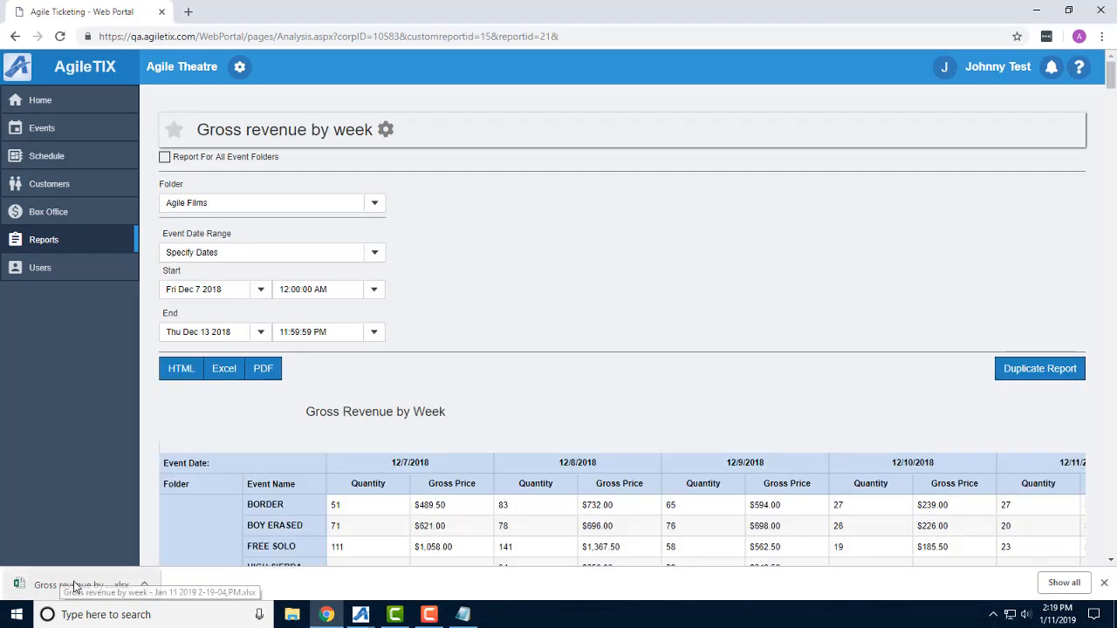
click(78, 587)
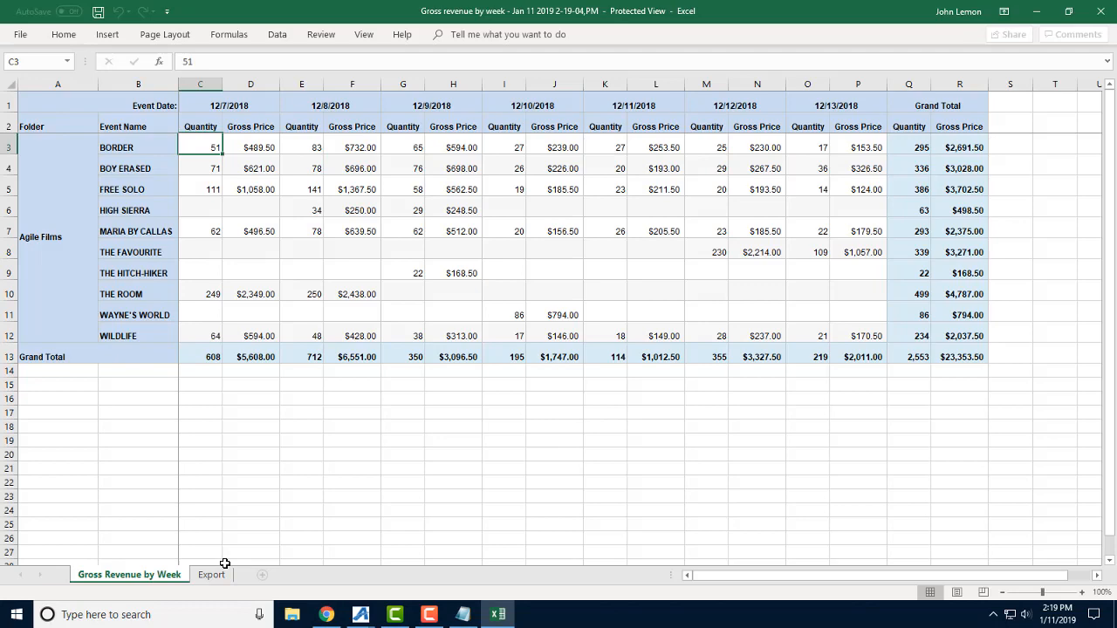
Close the downloaded workbook after viewing its Export sheet, and export the Gross revenue by week report to PDF.
click(218, 574)
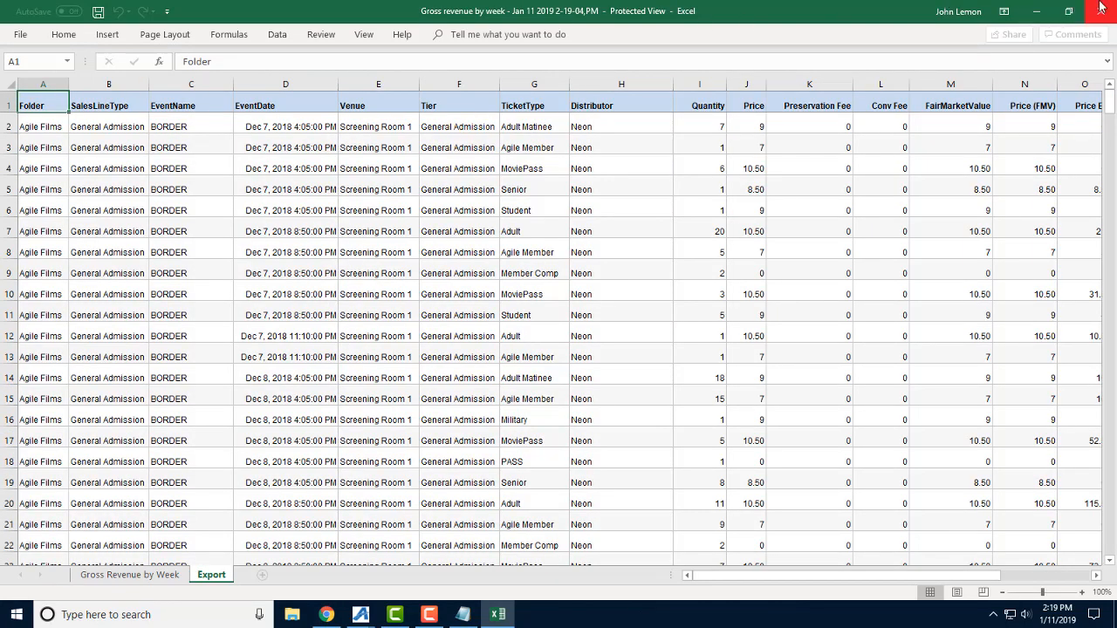
click(1102, 11)
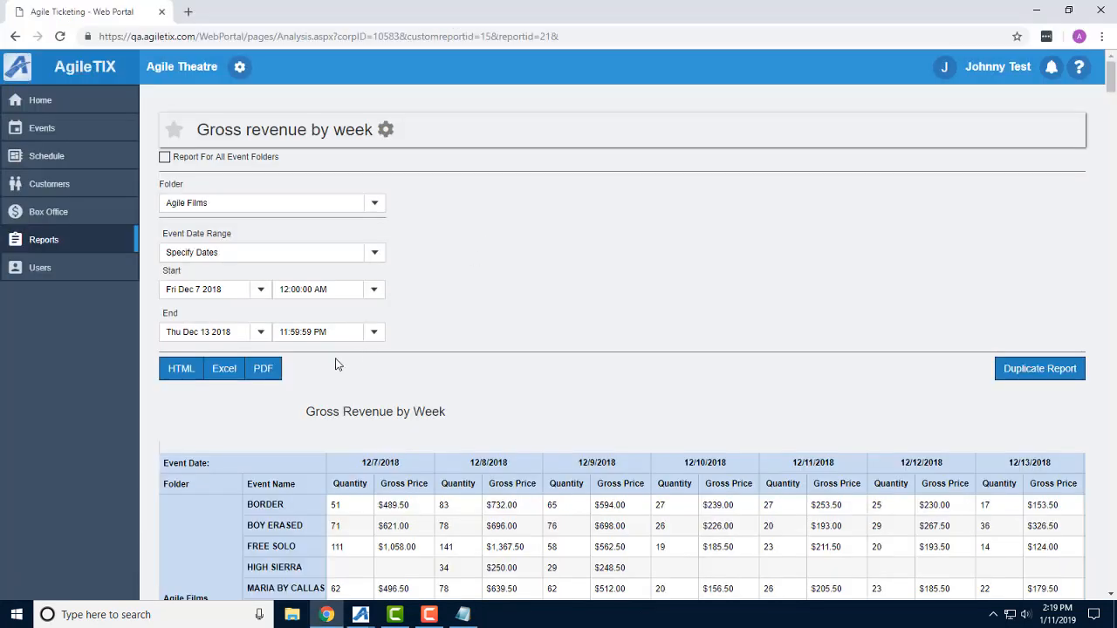
click(264, 372)
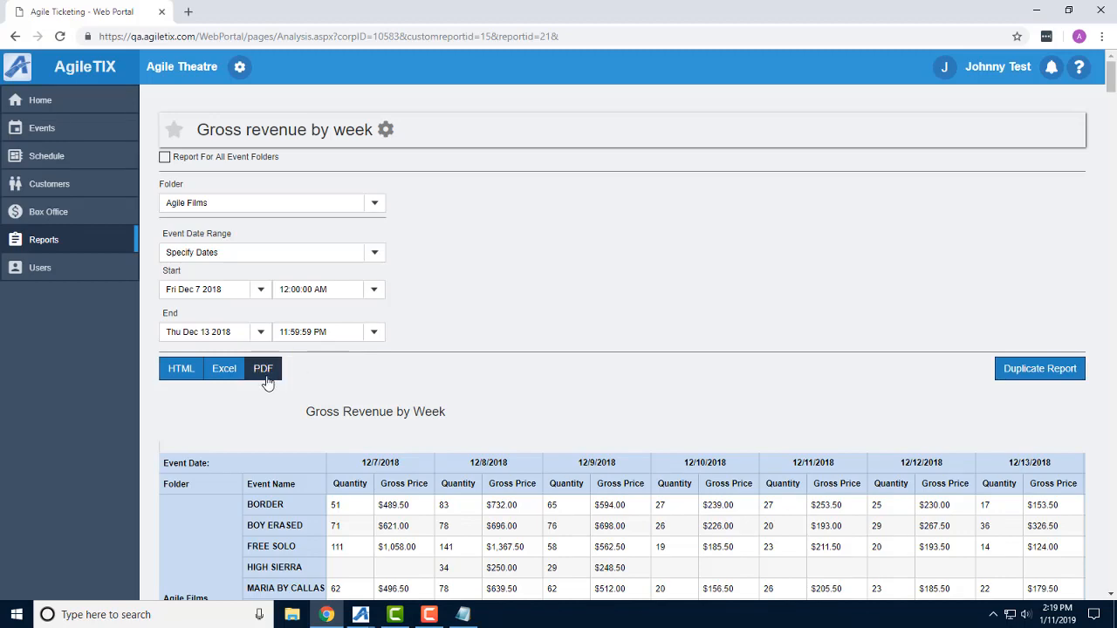
click(265, 374)
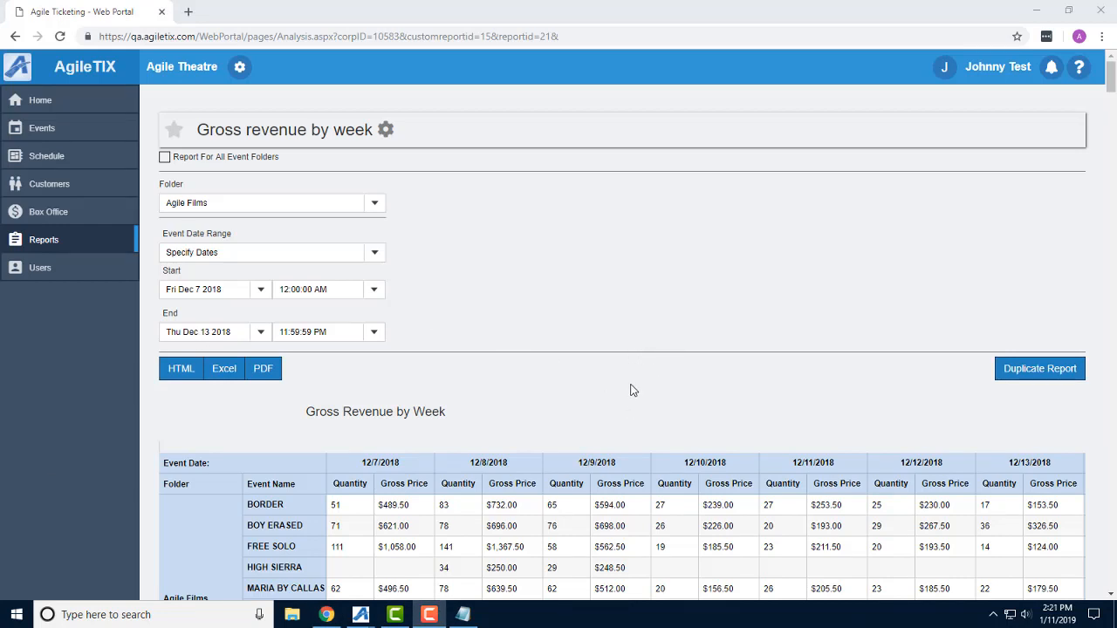
Show the detail behind BORDER's Gross Price for 12/7/2018, review its rows through the price columns, and close the detail view.
scroll(556, 366, down, 1)
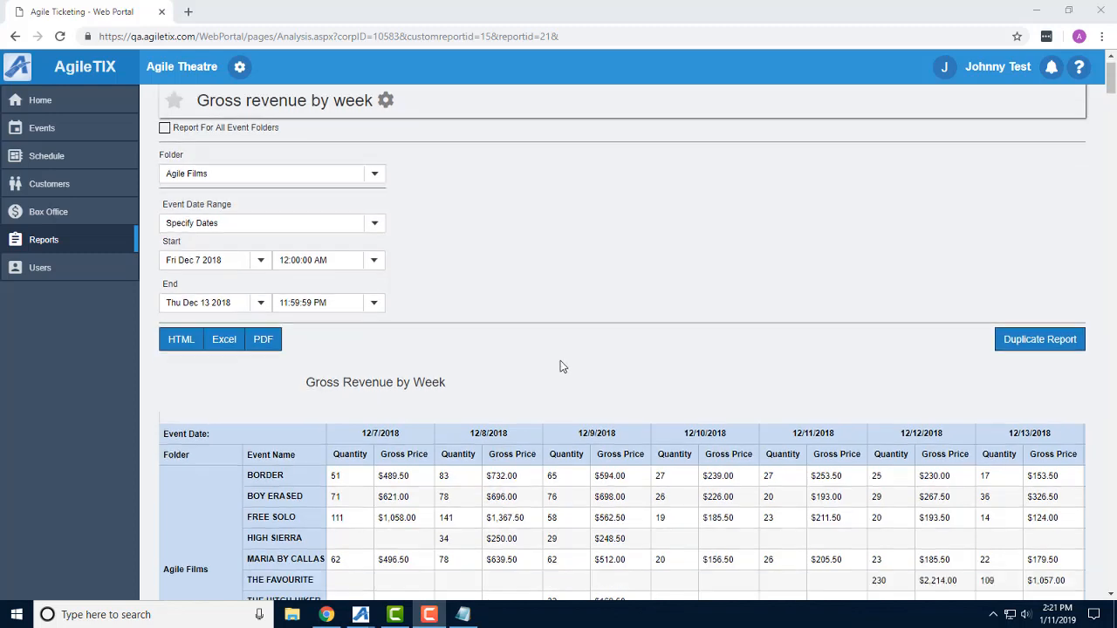
scroll(478, 306, down, 1)
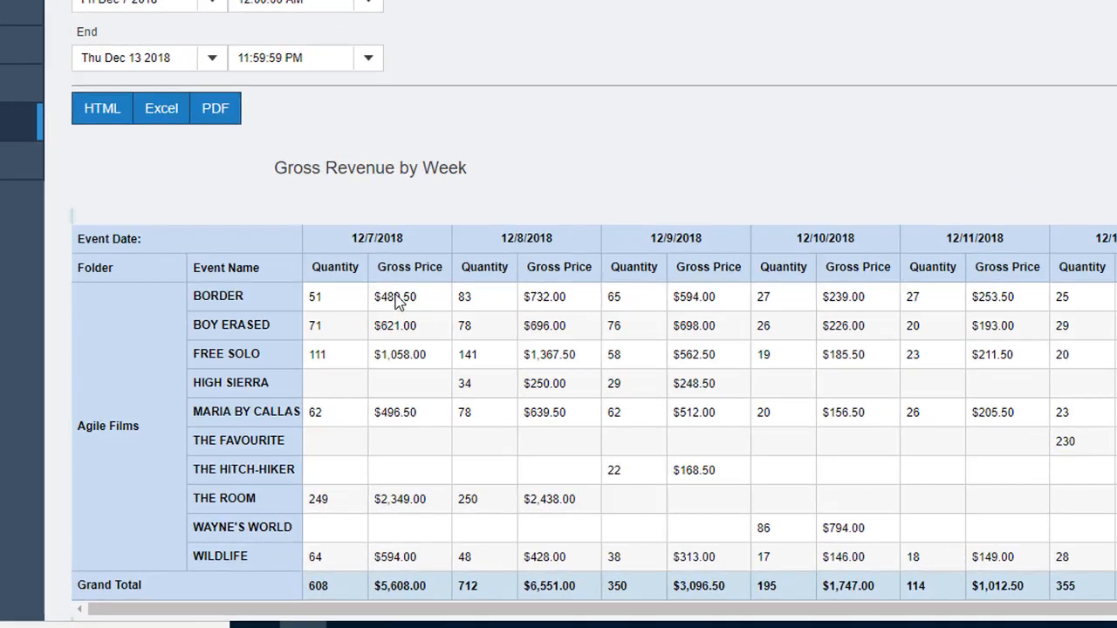
right_click(397, 298)
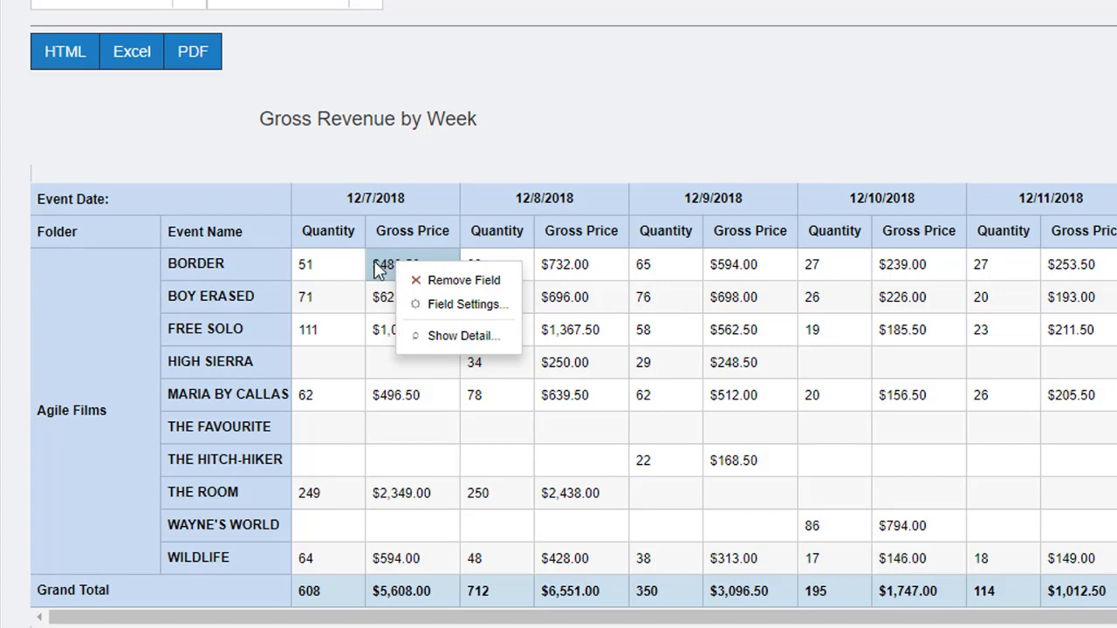
click(447, 348)
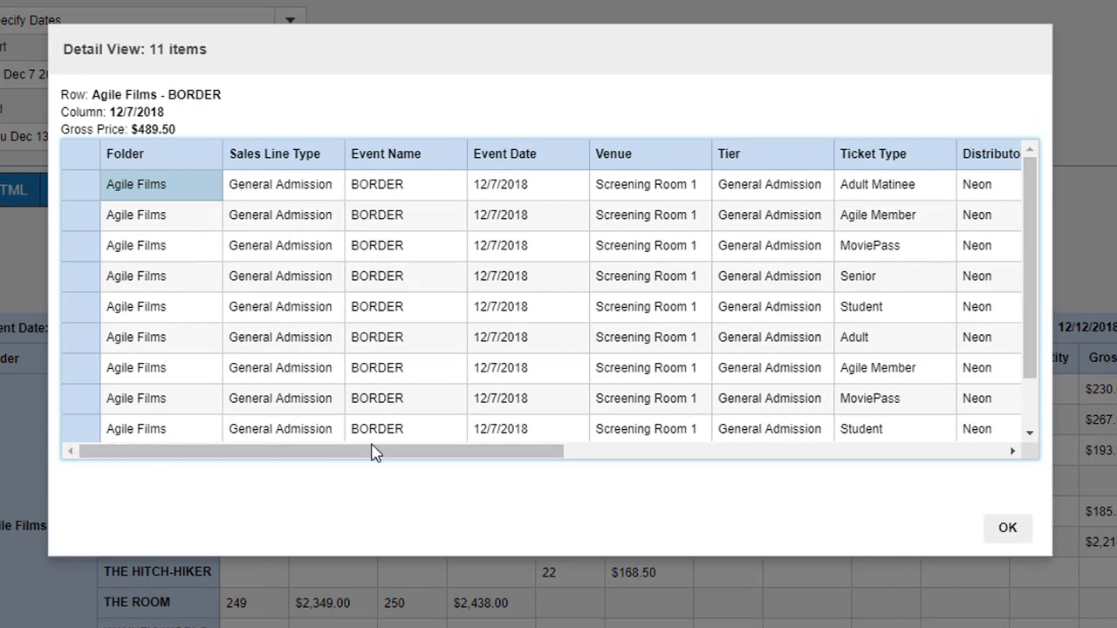
scroll(567, 340, down, 1)
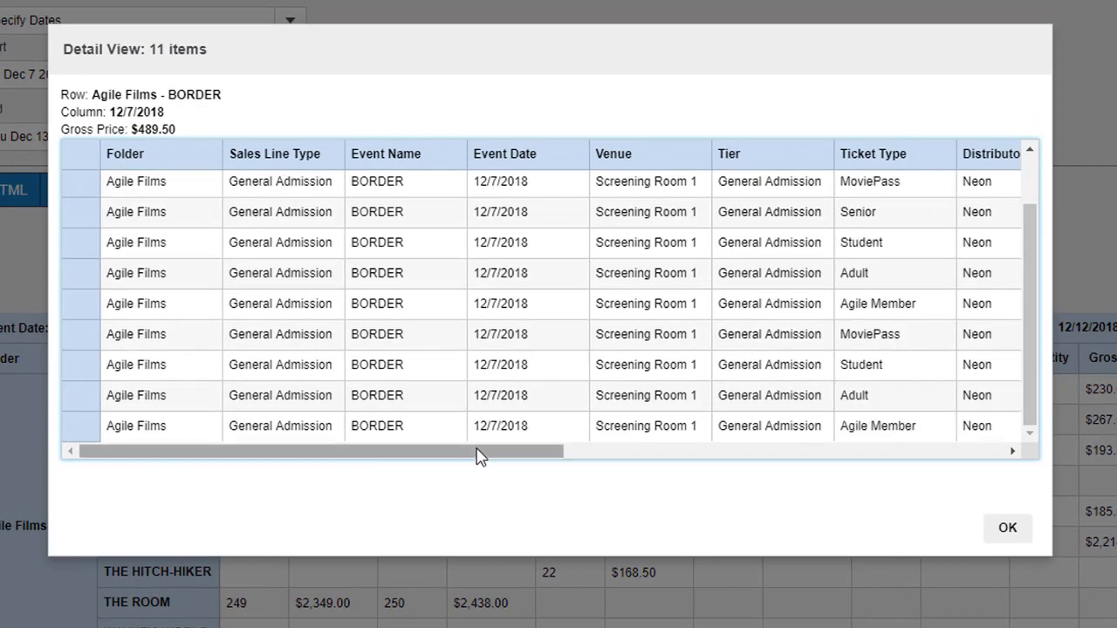
drag(476, 452, 905, 462)
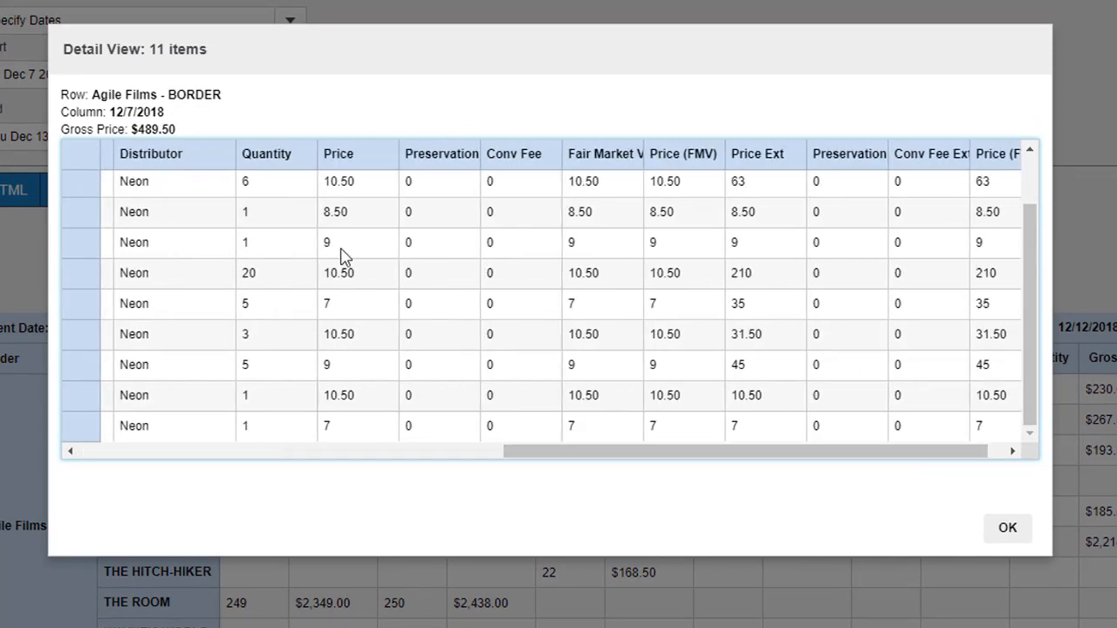
click(1017, 532)
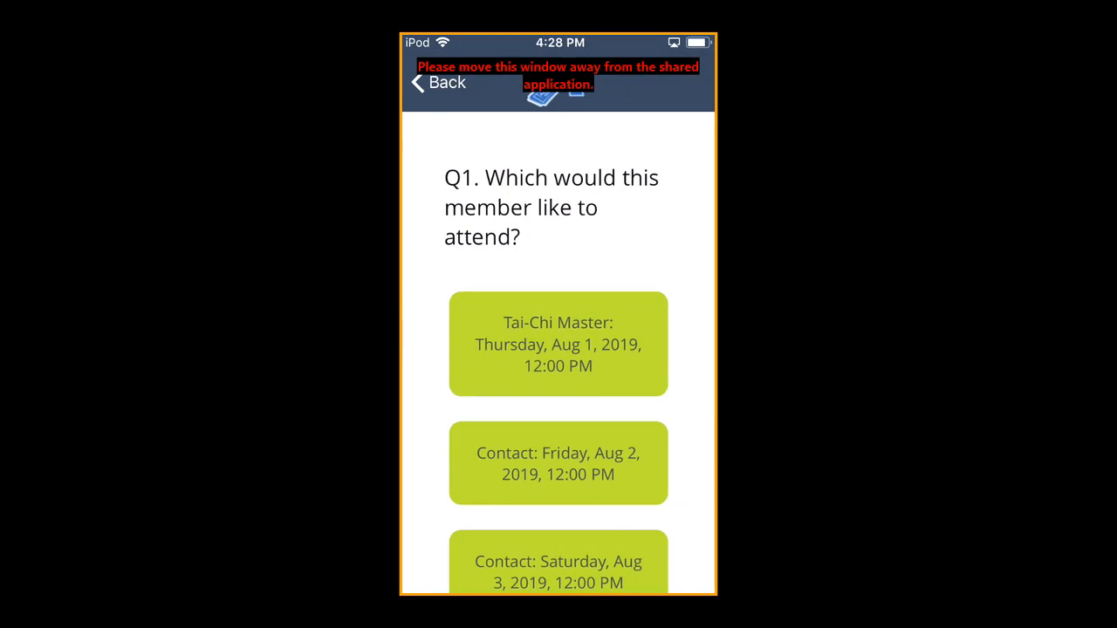
In the mobile scanning app, choose Contact on Saturday, Aug 3, 2019, 12:00 PM for the member and open that event for scanning.
scroll(558, 440, down, 5)
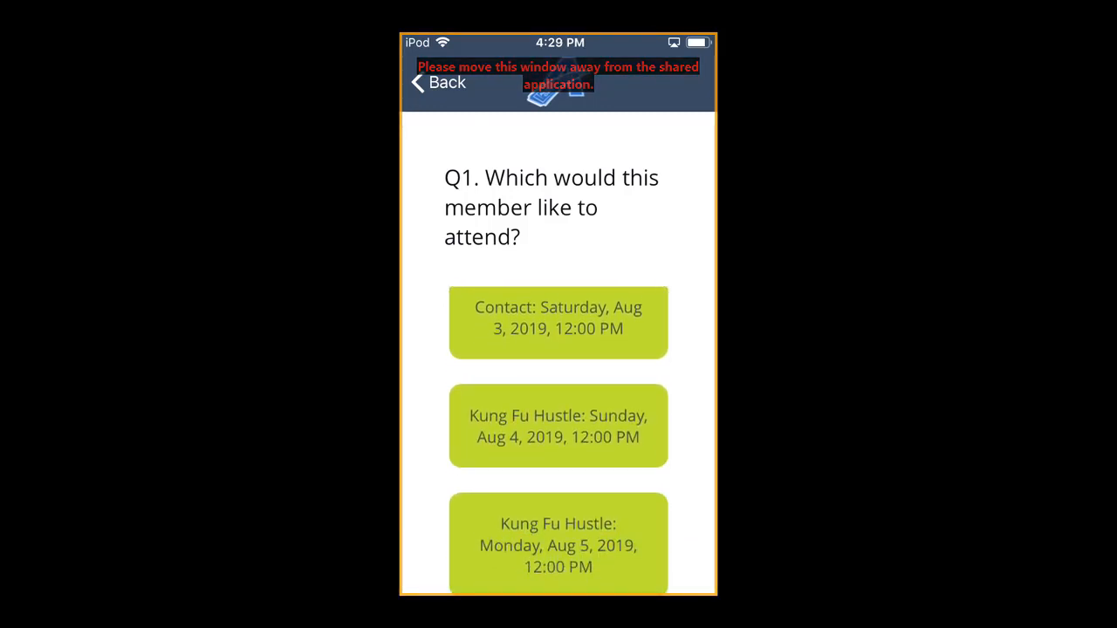
click(559, 322)
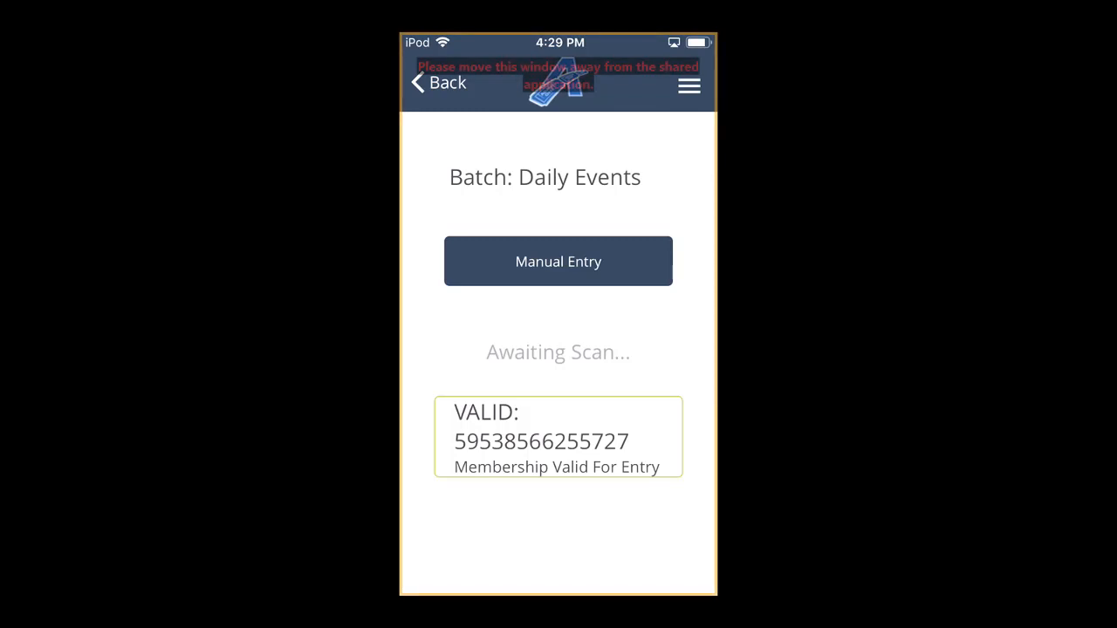
click(438, 83)
scroll(559, 393, down, 10)
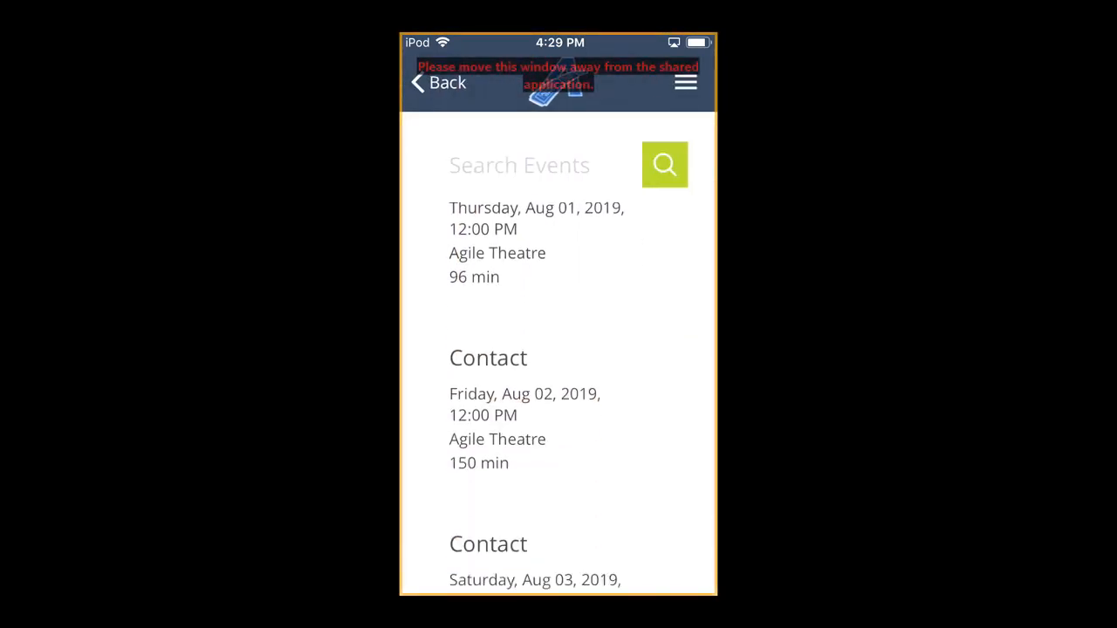
click(524, 262)
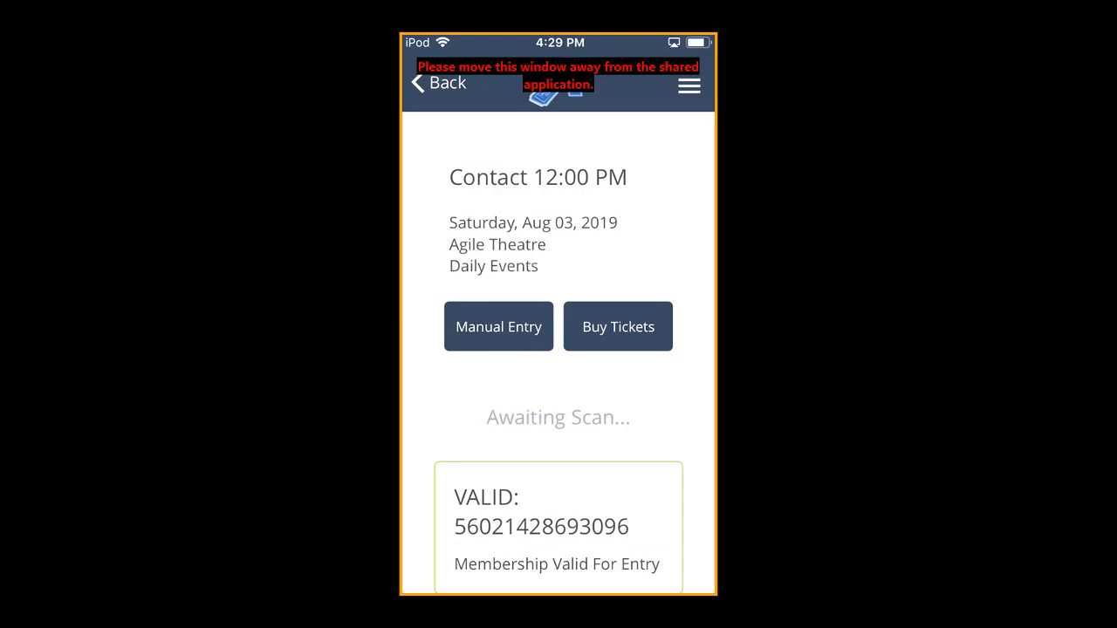
Leave the Contact event and open the Kung Fu Hustle 12:00 PM event on Sunday, Aug 04, 2019 for scanning.
click(439, 83)
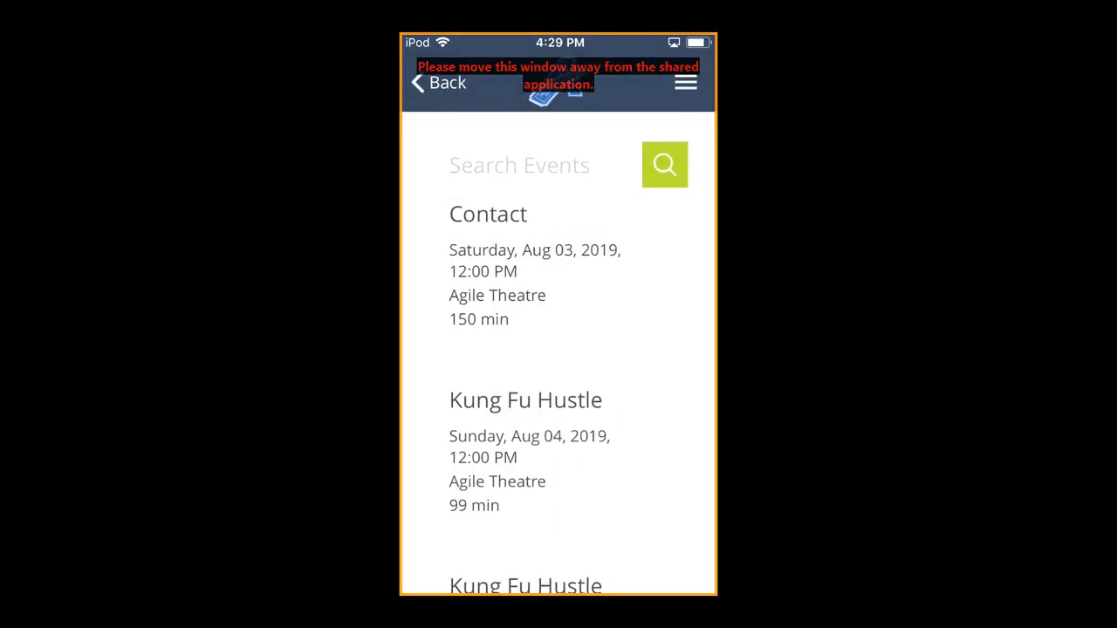
click(439, 82)
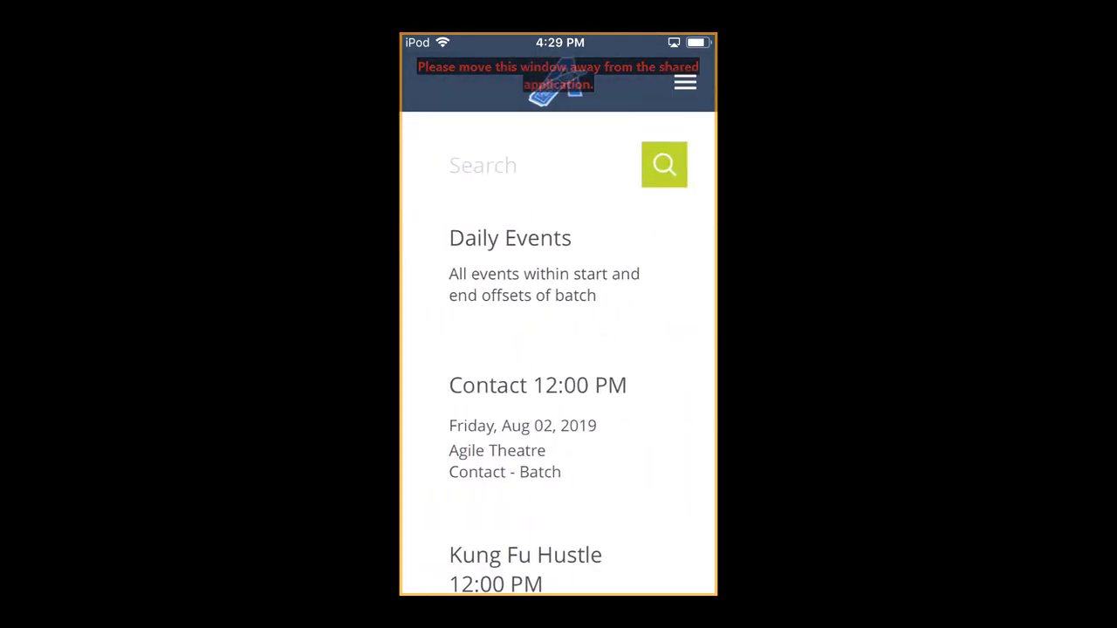
scroll(559, 393, down, 3)
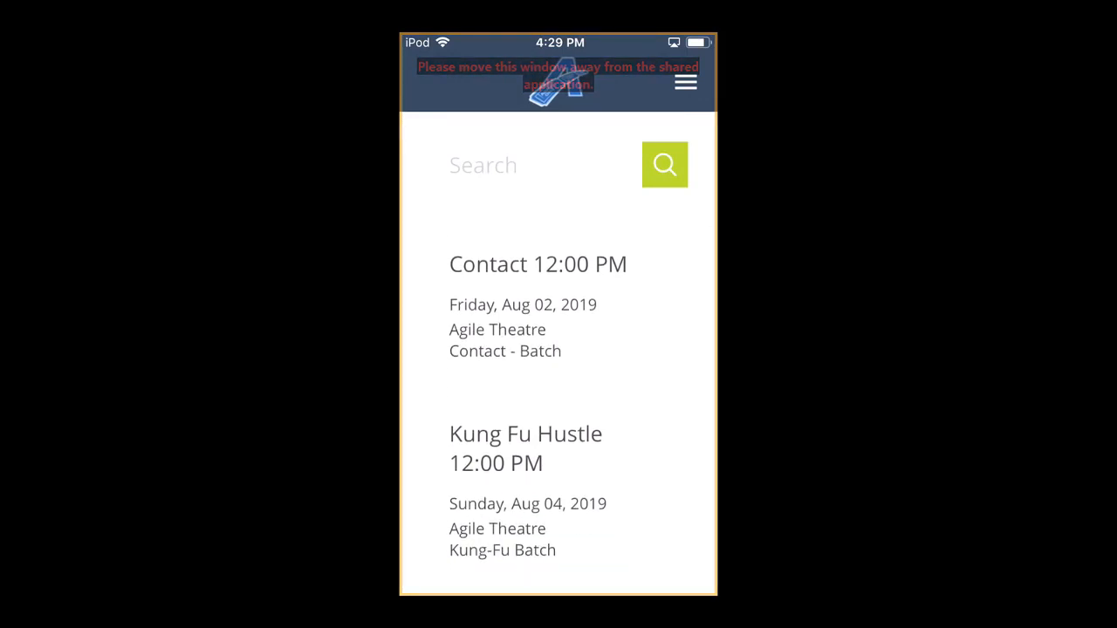
click(526, 462)
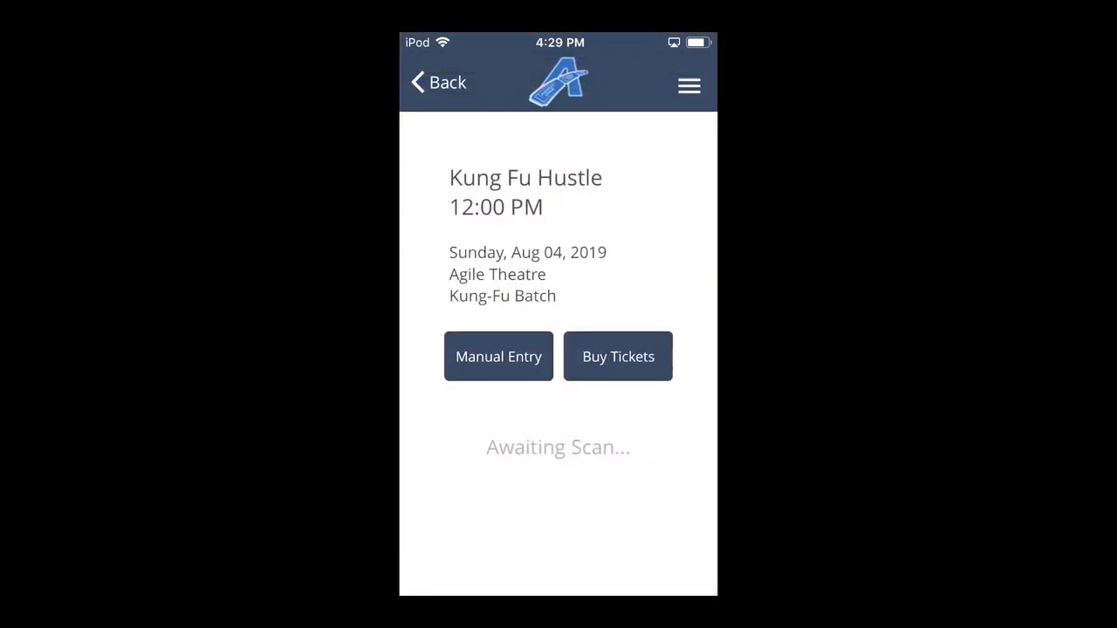
Open the scan history of the Kung Fu Hustle event and look through its ticket entries.
click(689, 84)
click(558, 144)
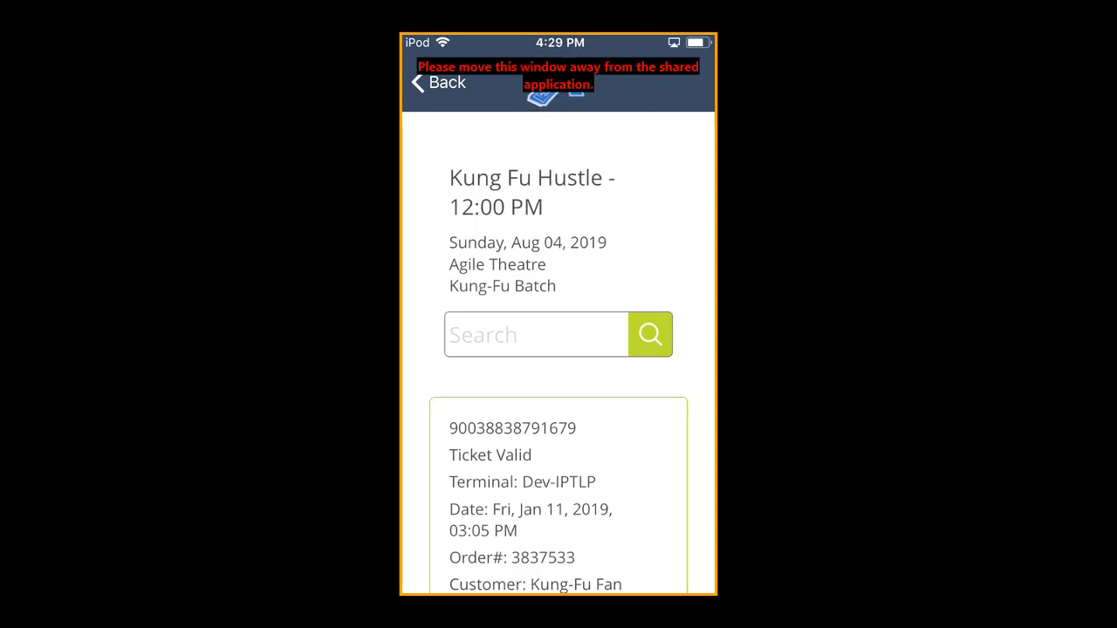
scroll(558, 370, down, 5)
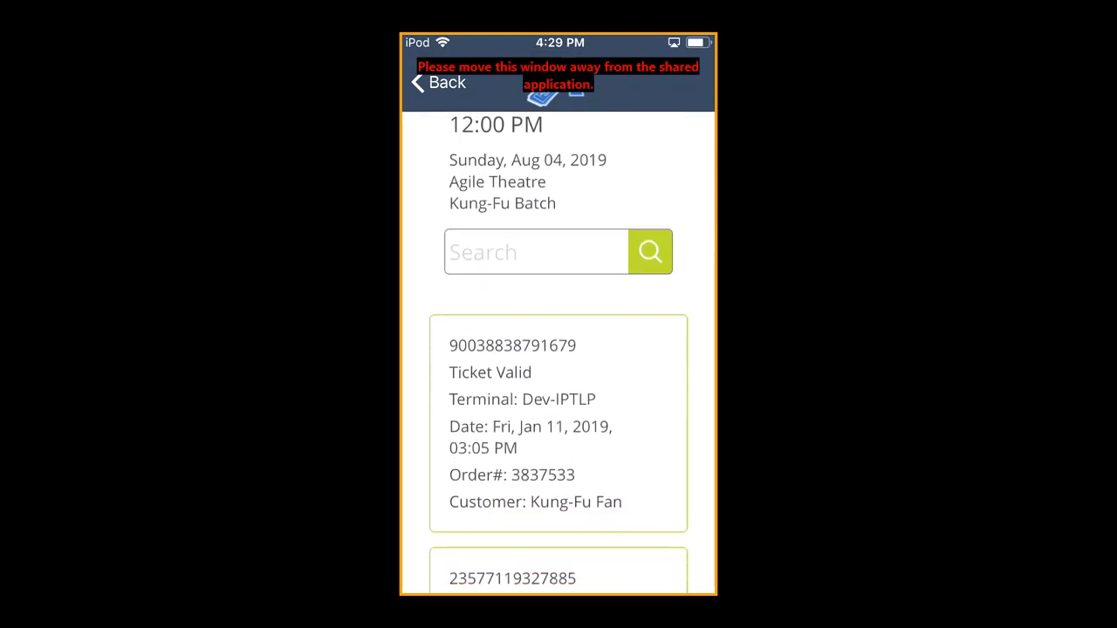
scroll(559, 349, up, 4)
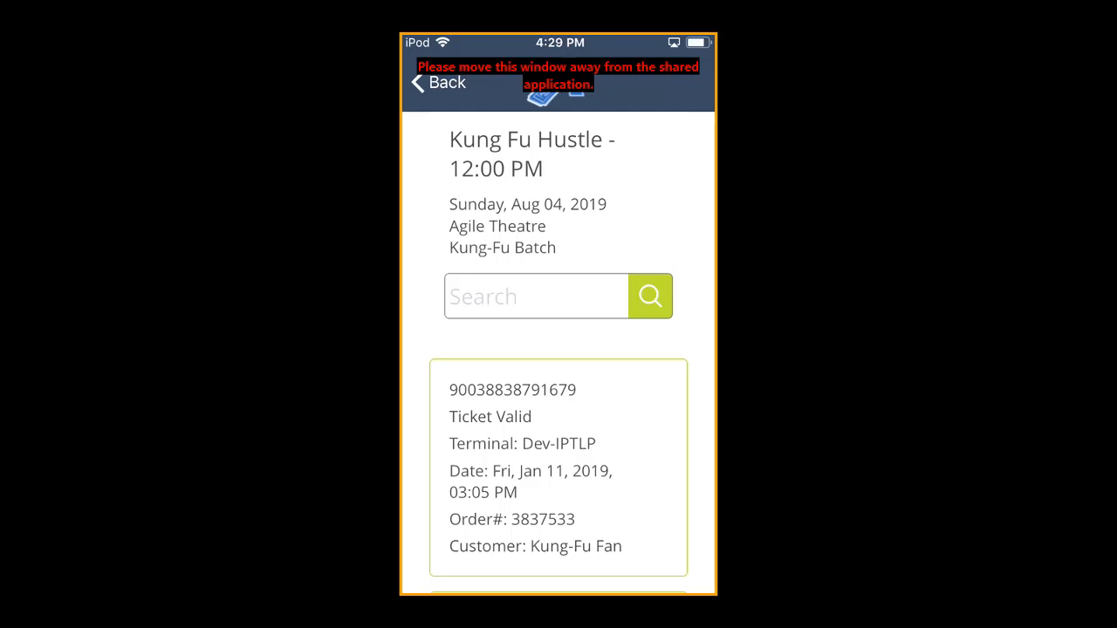
Search the event's scan history for "not valid", review the matching scans, and return to the event's scanning screen.
click(537, 296)
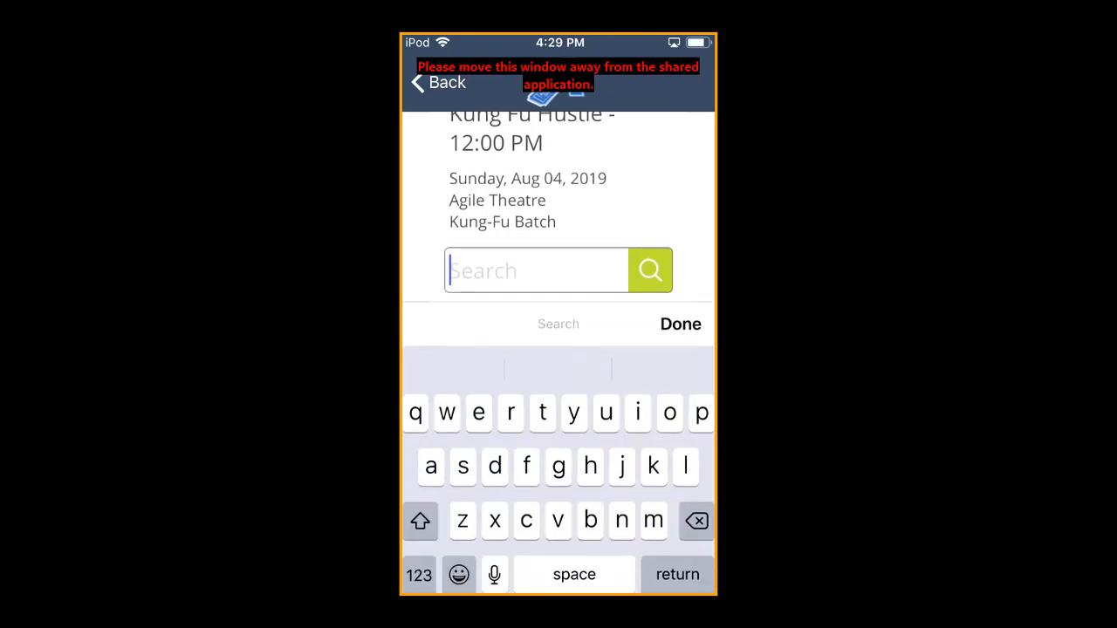
text(not )
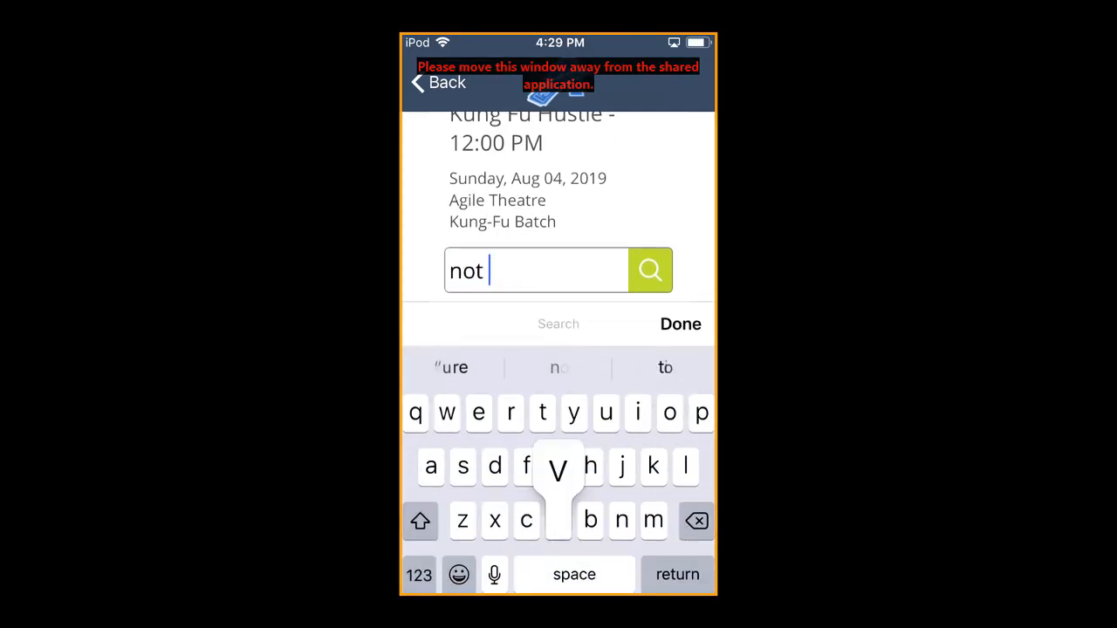
text(valid)
key(Return)
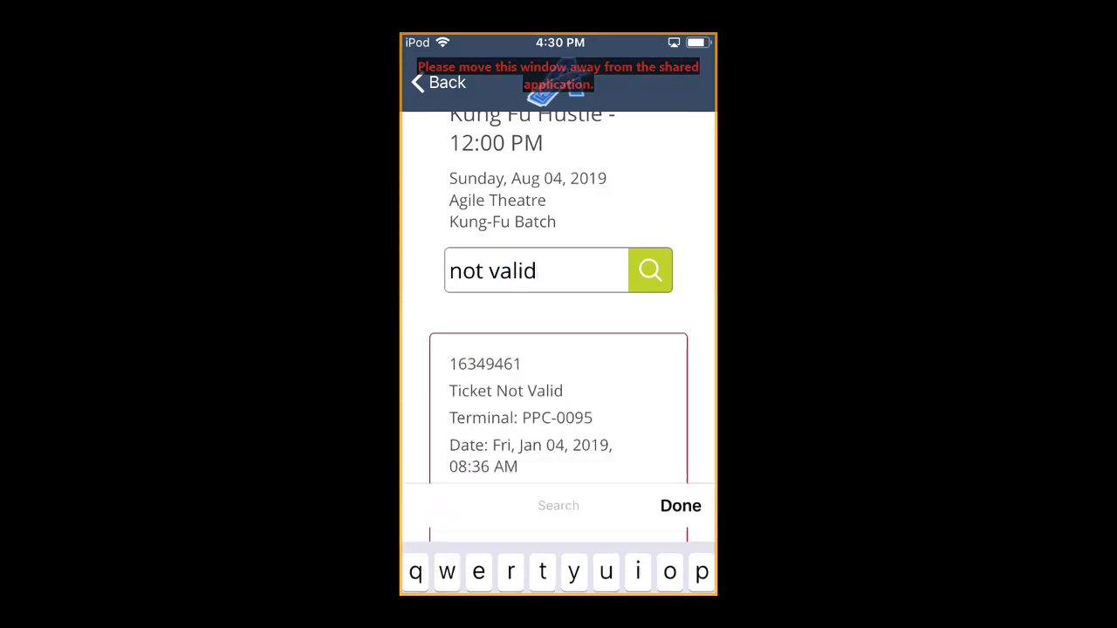
scroll(559, 349, down, 5)
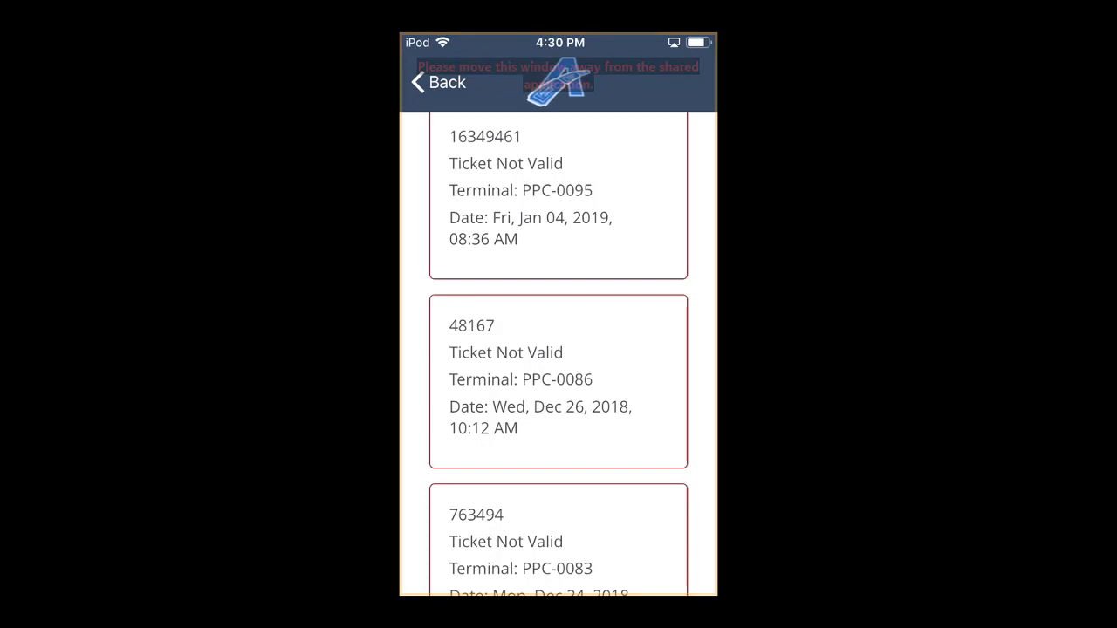
click(439, 82)
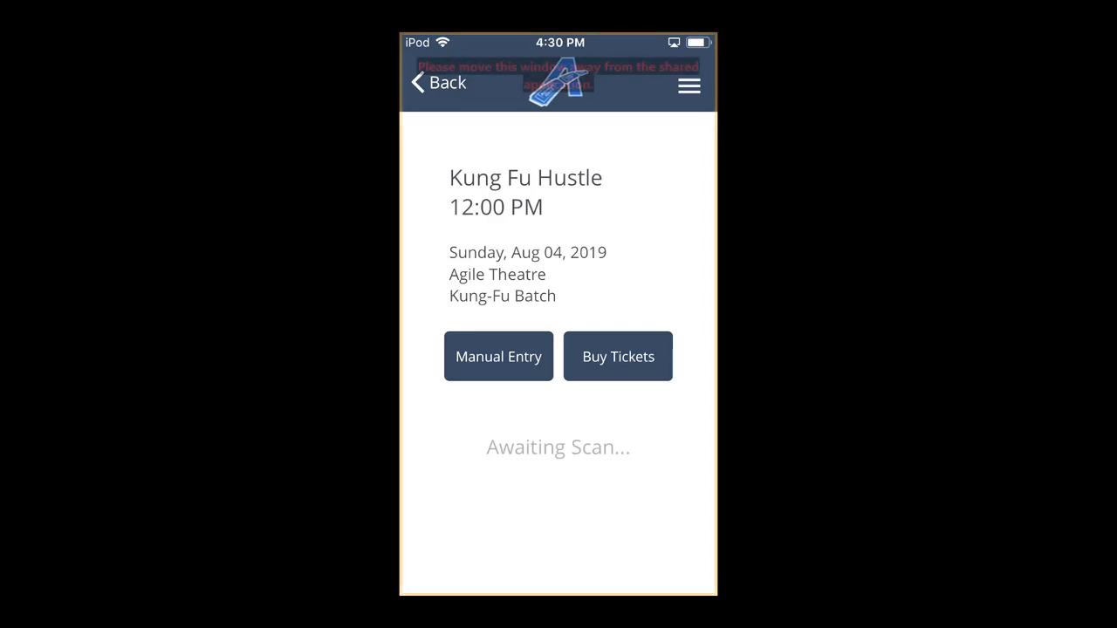
Search the Kung Fu Hustle event's tickets by the customer's last name, check their status, and return to the scanning screen.
click(690, 84)
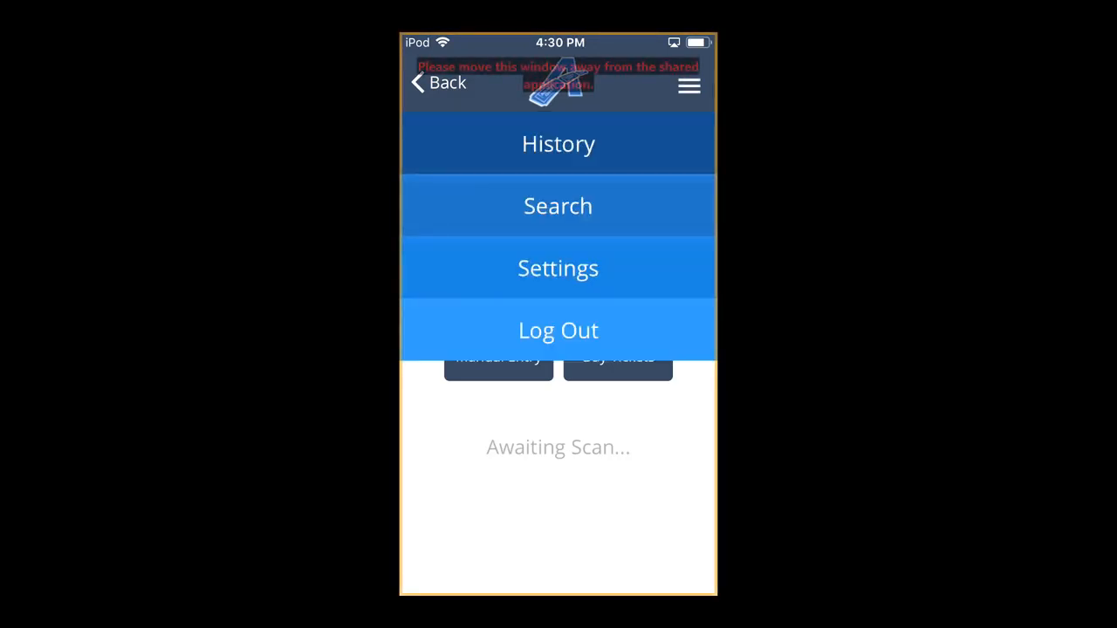
click(559, 206)
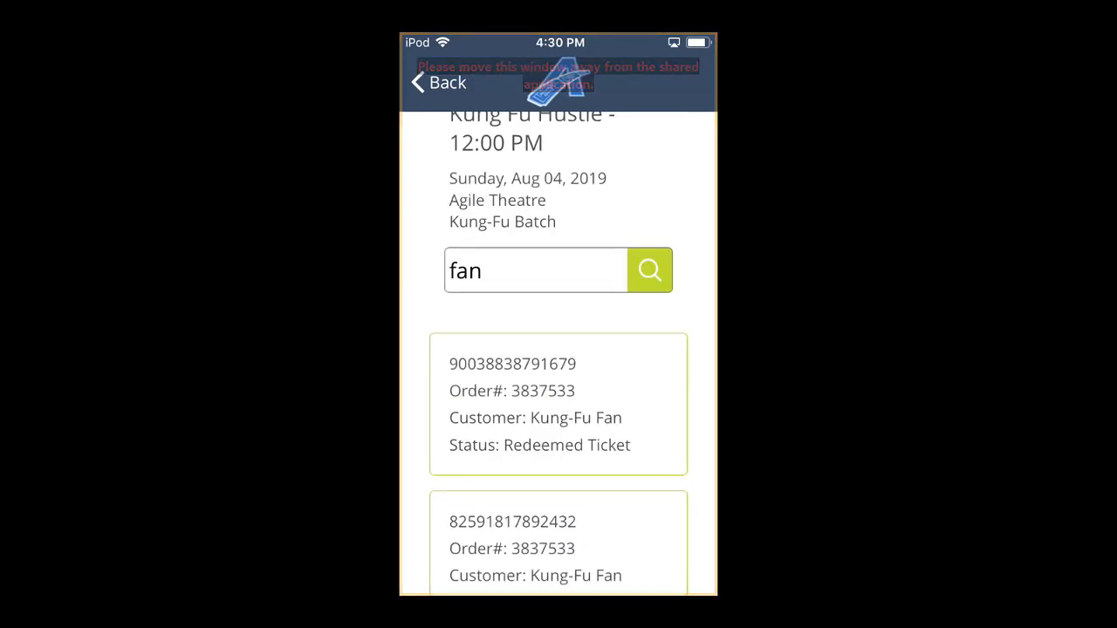
scroll(559, 349, down, 5)
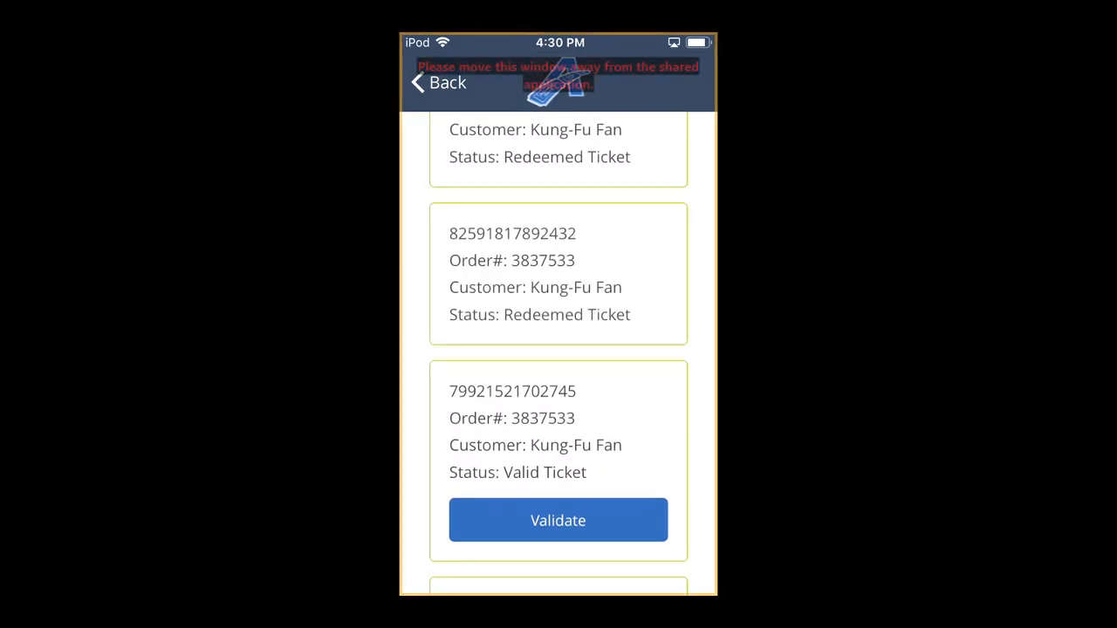
click(439, 83)
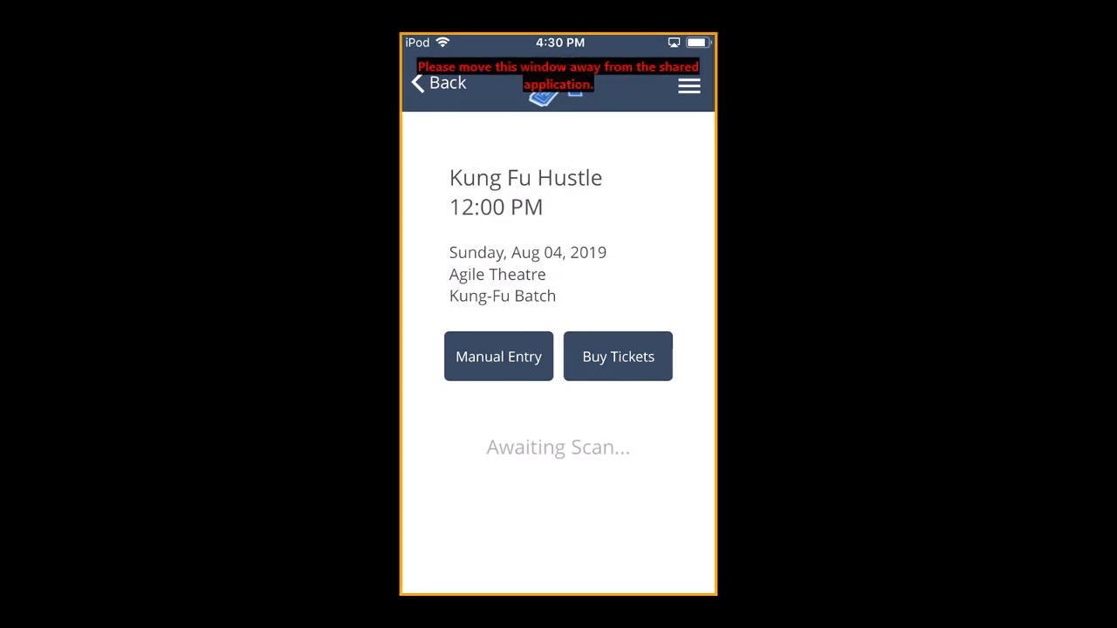
Order two Adult tickets and one Senior ticket for the Kung Fu Hustle event and proceed to checkout.
click(618, 357)
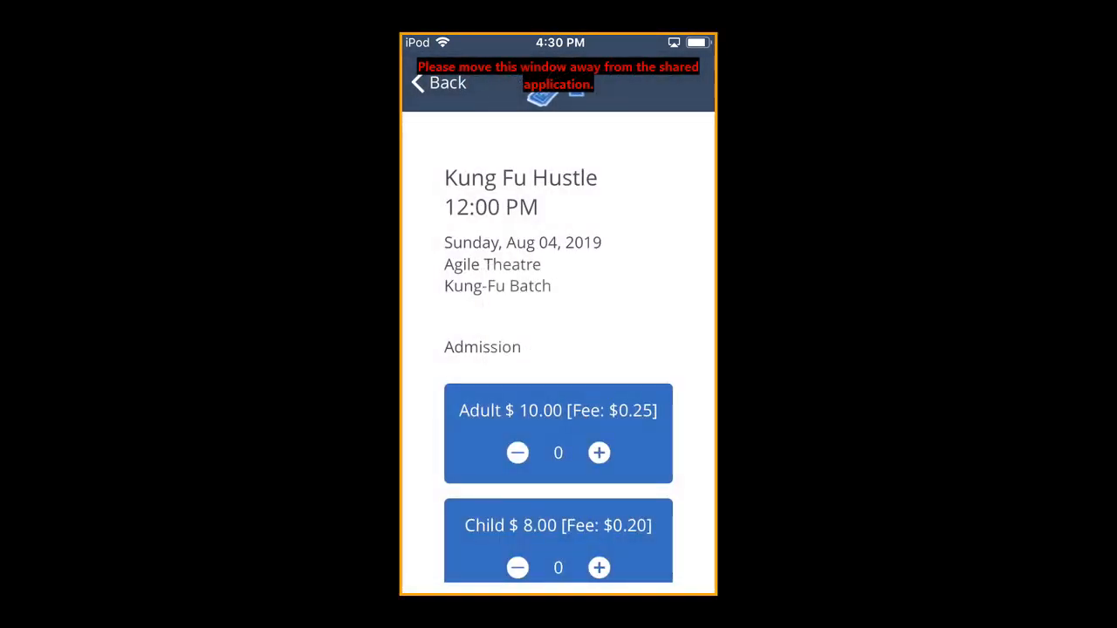
scroll(558, 392, down, 1)
scroll(558, 393, down, 2)
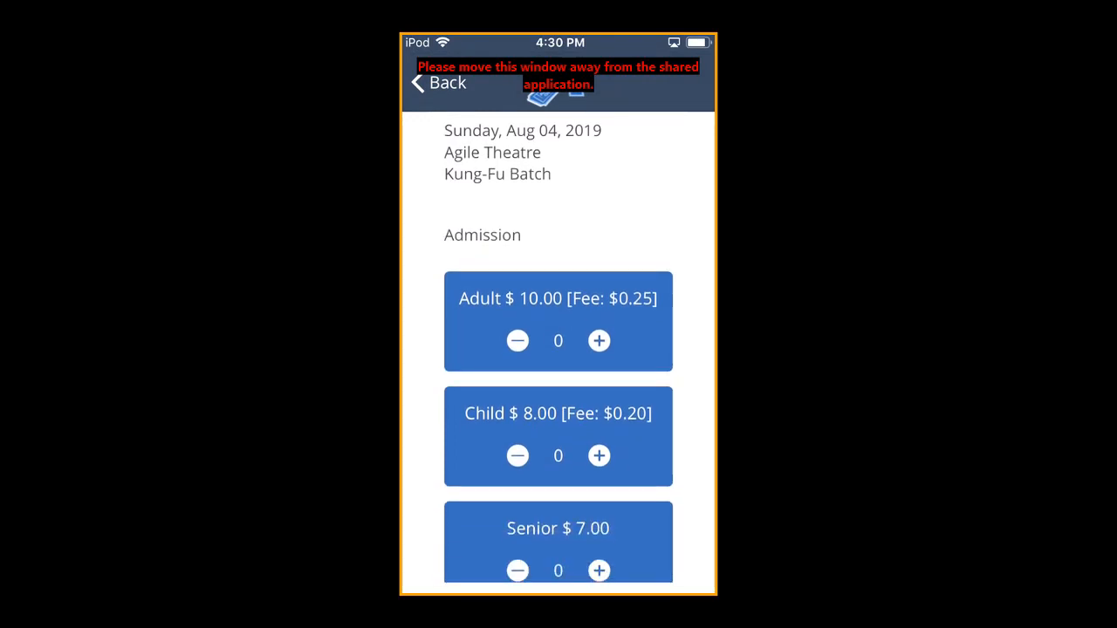
scroll(559, 392, down, 2)
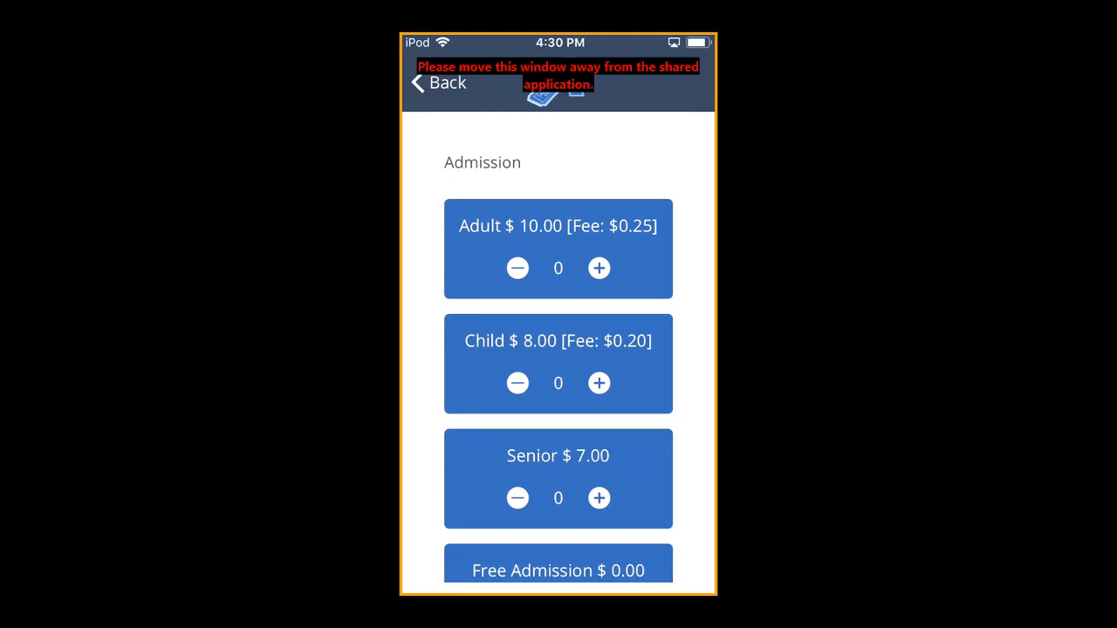
click(599, 268)
click(599, 268)
scroll(559, 332, down, 2)
click(599, 374)
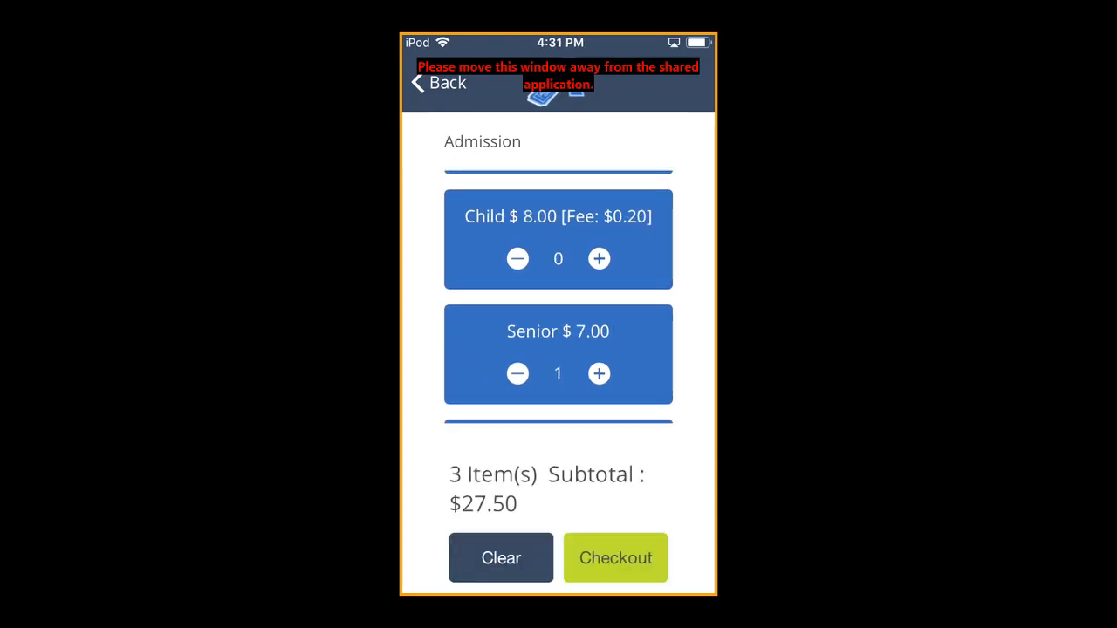
click(616, 558)
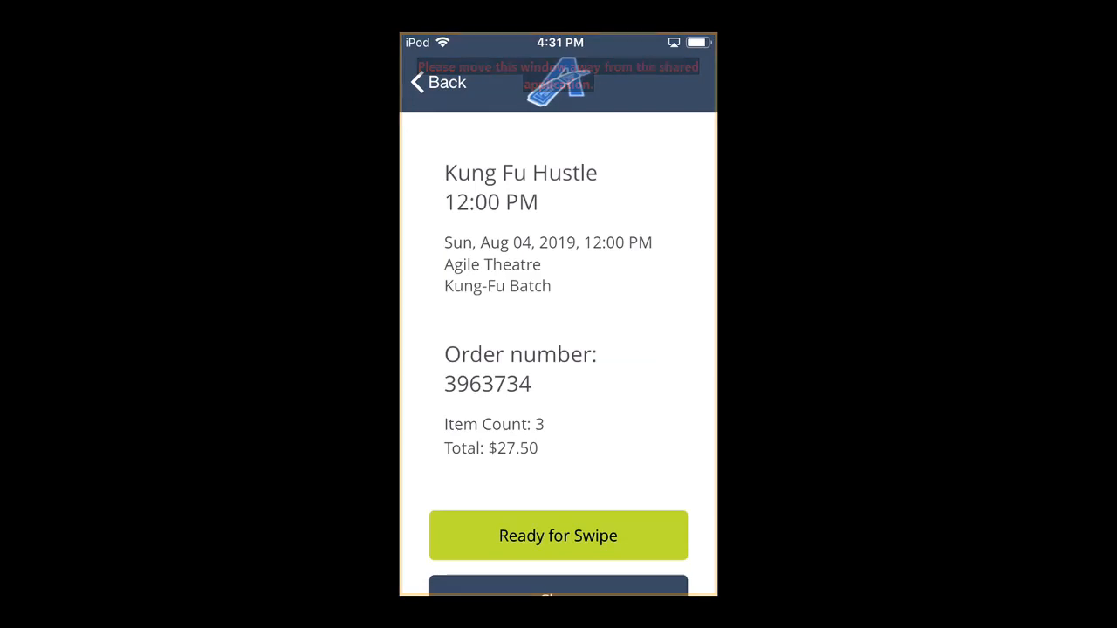
Ready the order for card-swipe payment and e-mail the completed order's confirmation to the customer's e-mail address.
click(558, 536)
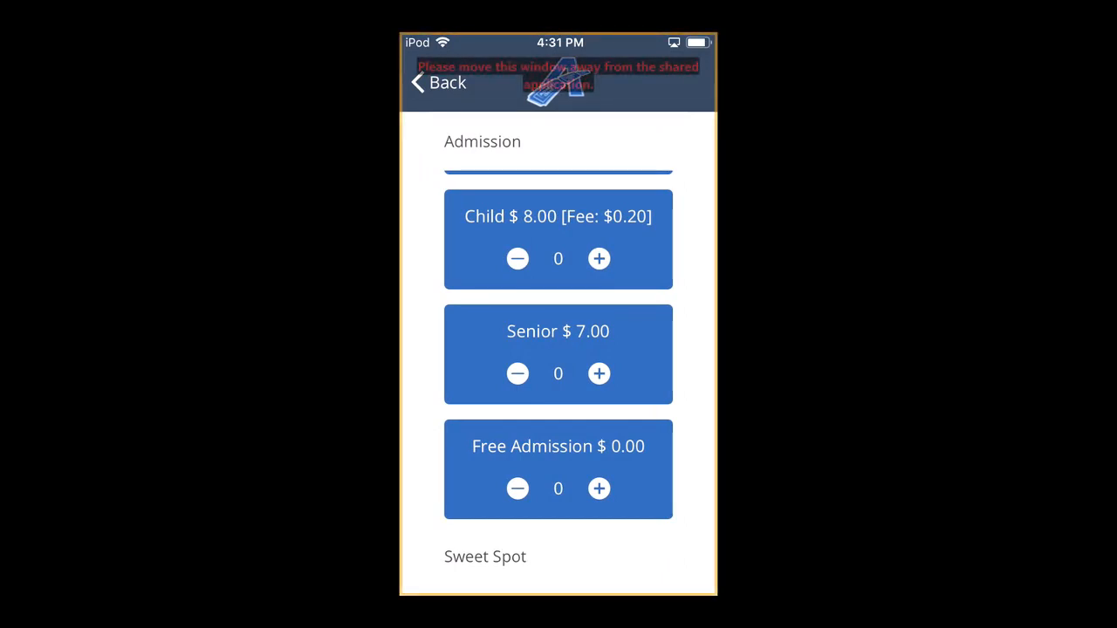
scroll(559, 366, down, 3)
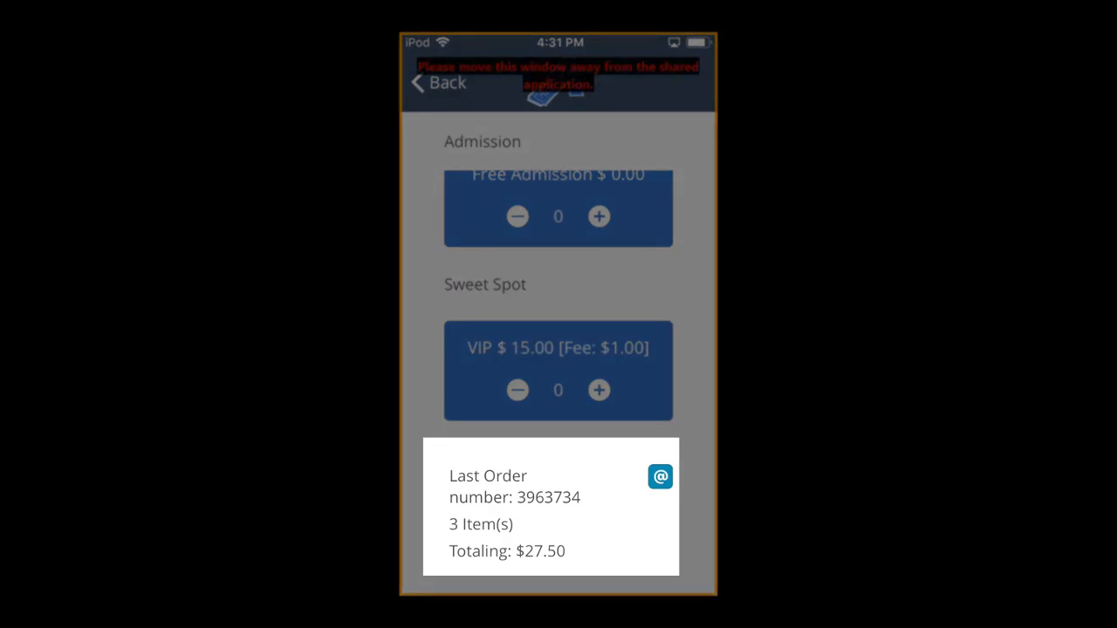
click(661, 477)
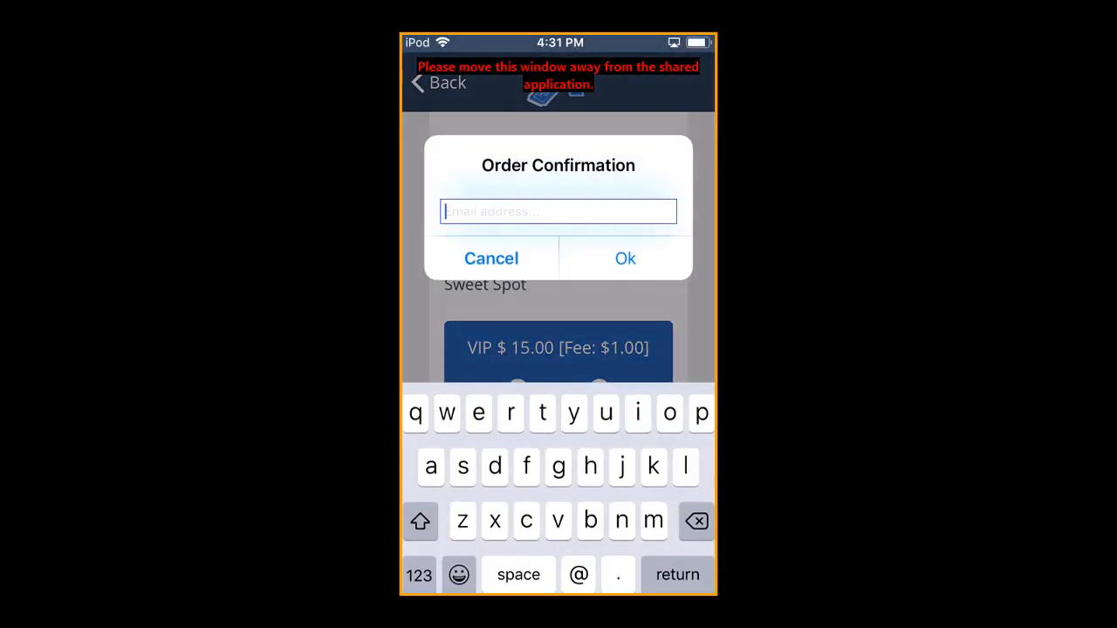
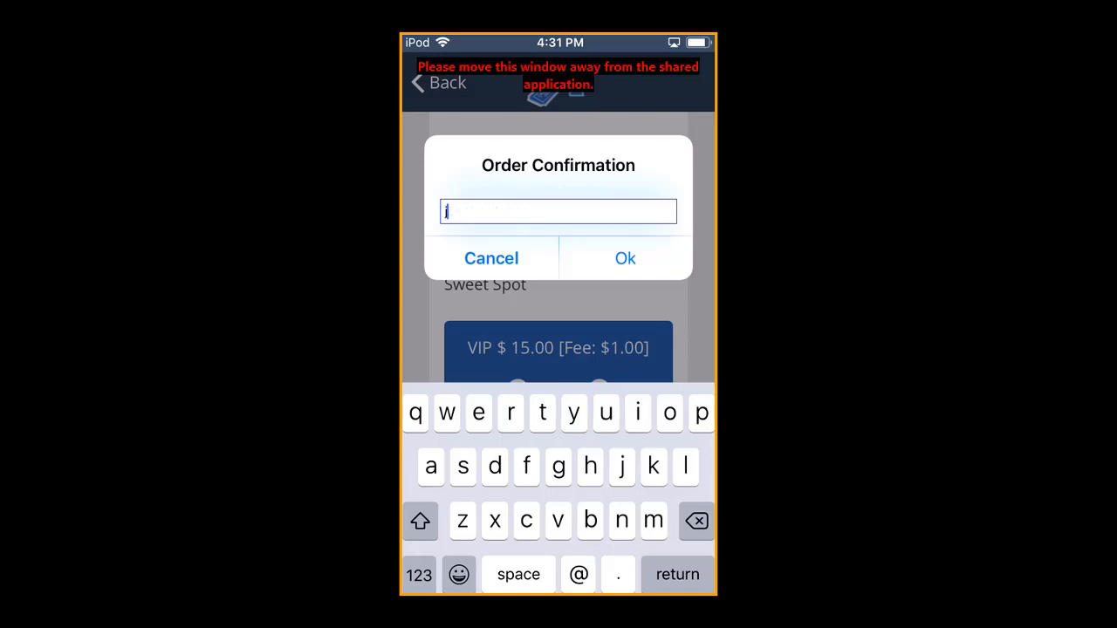
click(626, 259)
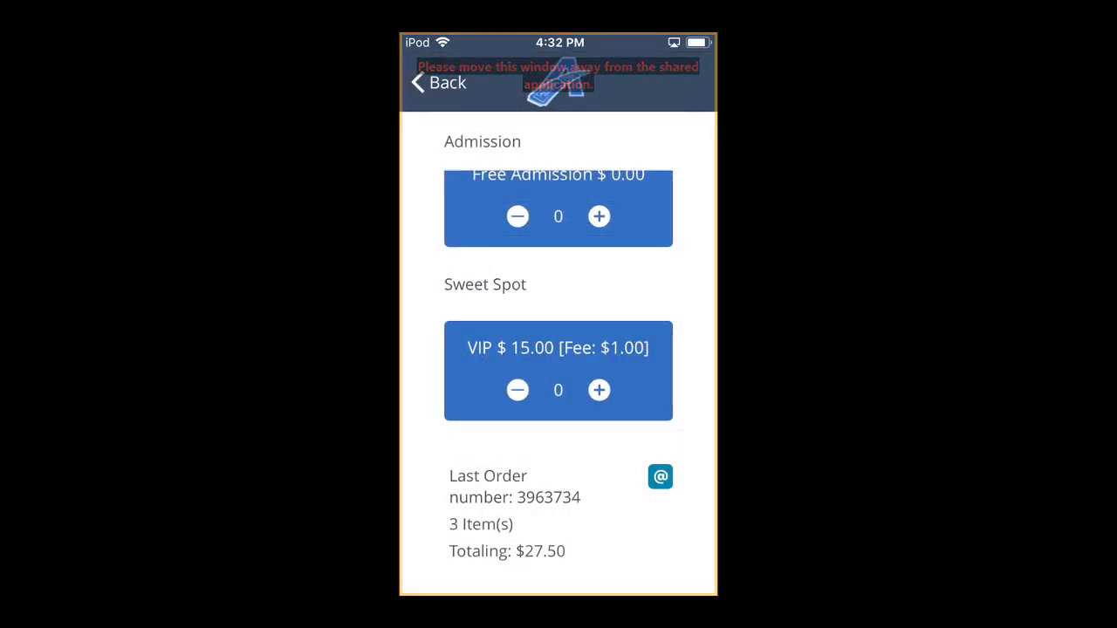
Open the 01:00 PM Shawshank Redemption event from the event list and allow entry for the re-scanned ticket.
click(439, 82)
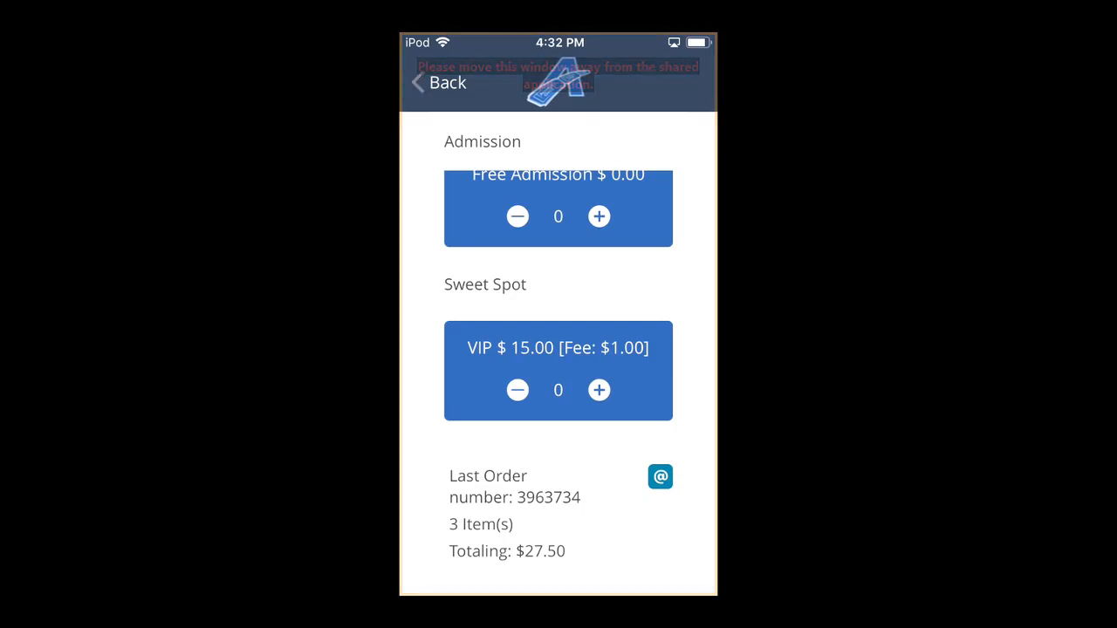
click(439, 83)
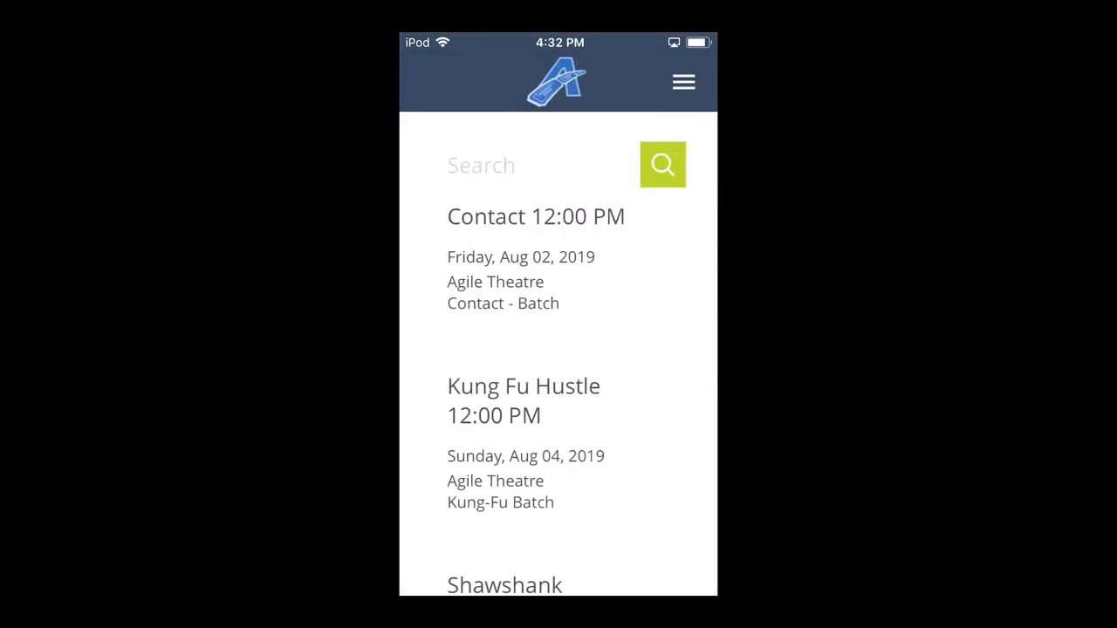
scroll(559, 392, down, 2)
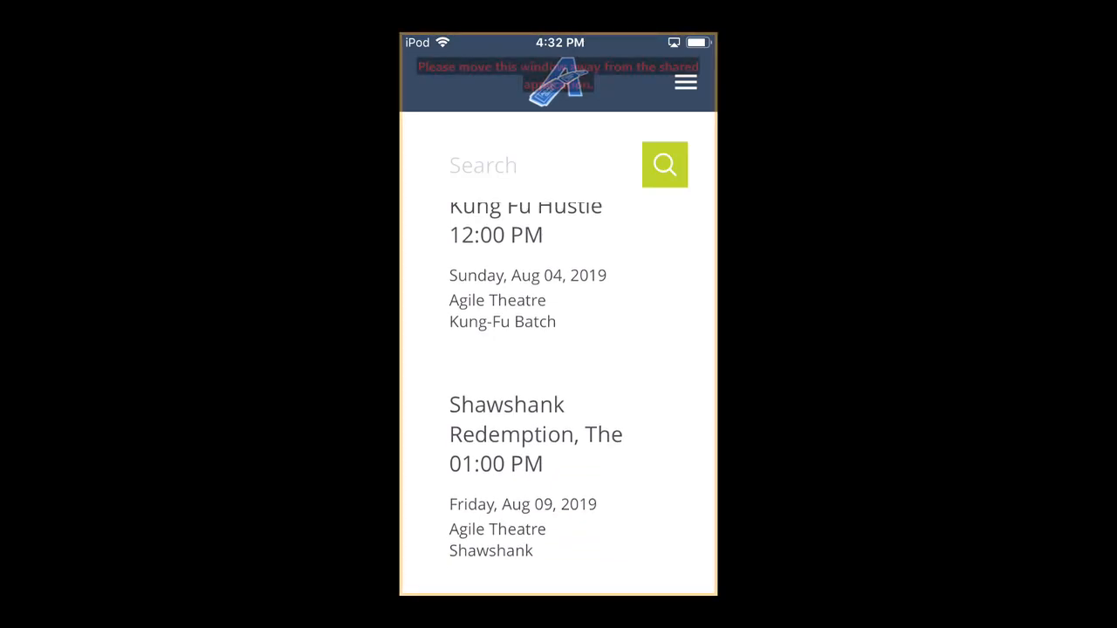
click(536, 464)
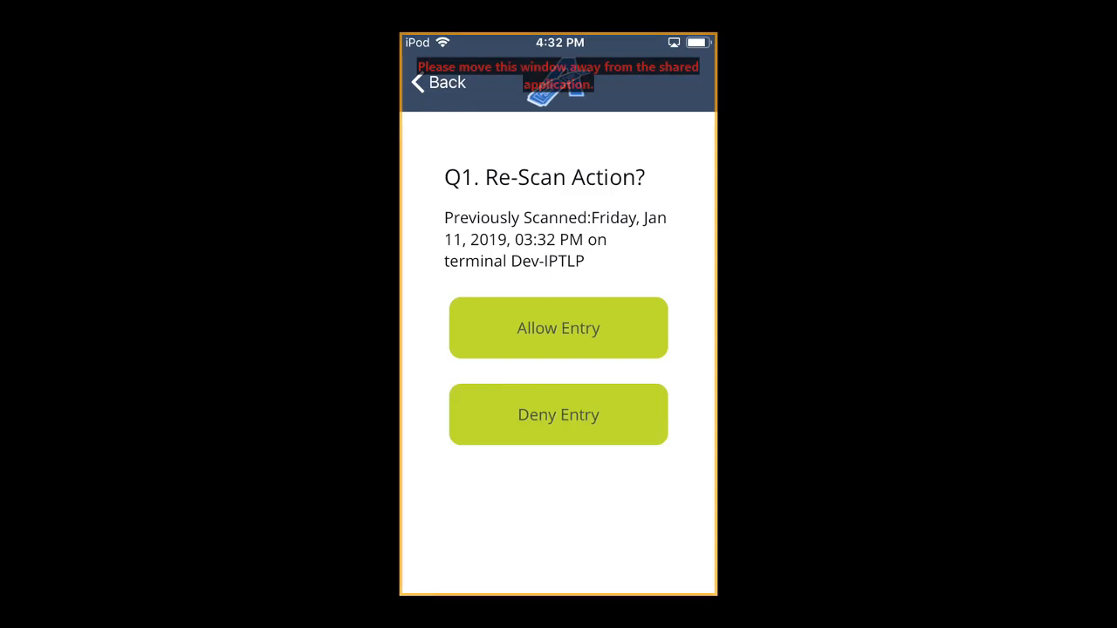
click(559, 328)
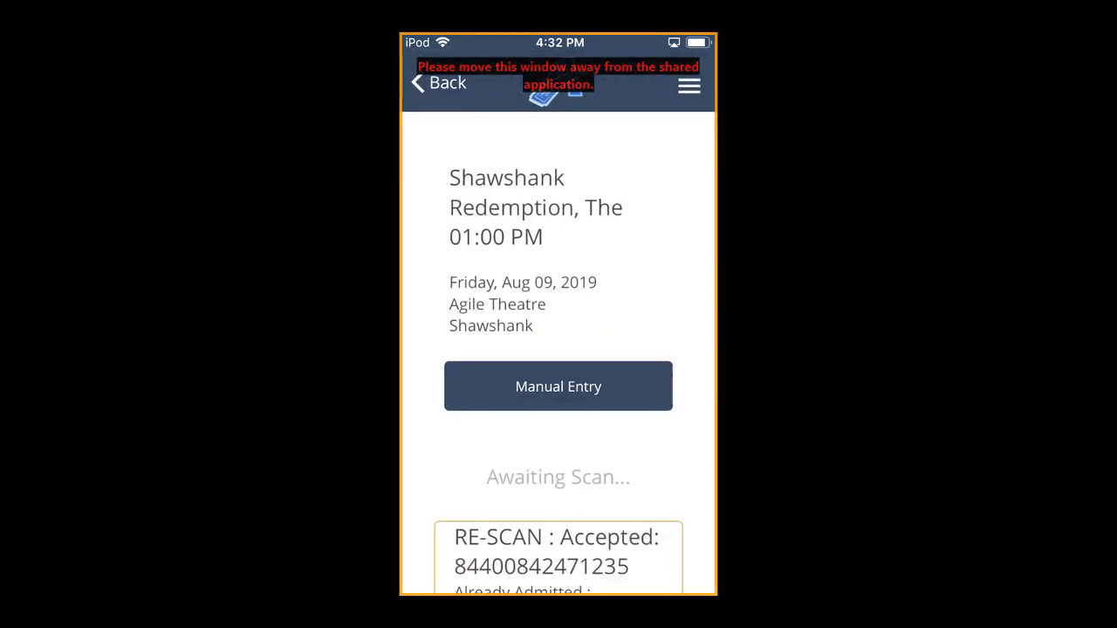
scroll(559, 354, down, 1)
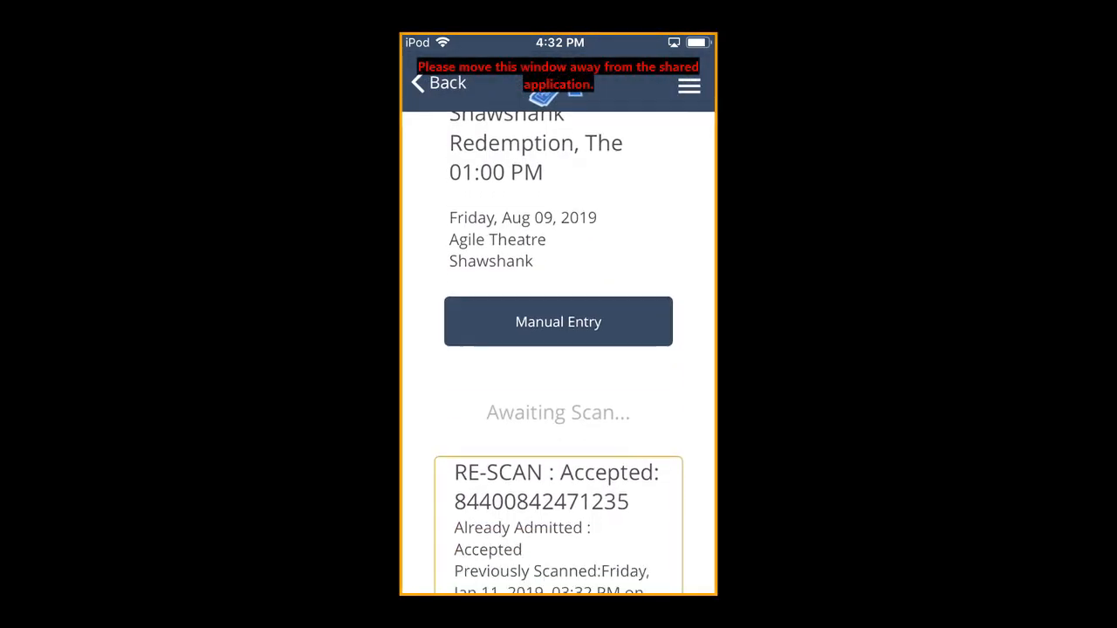